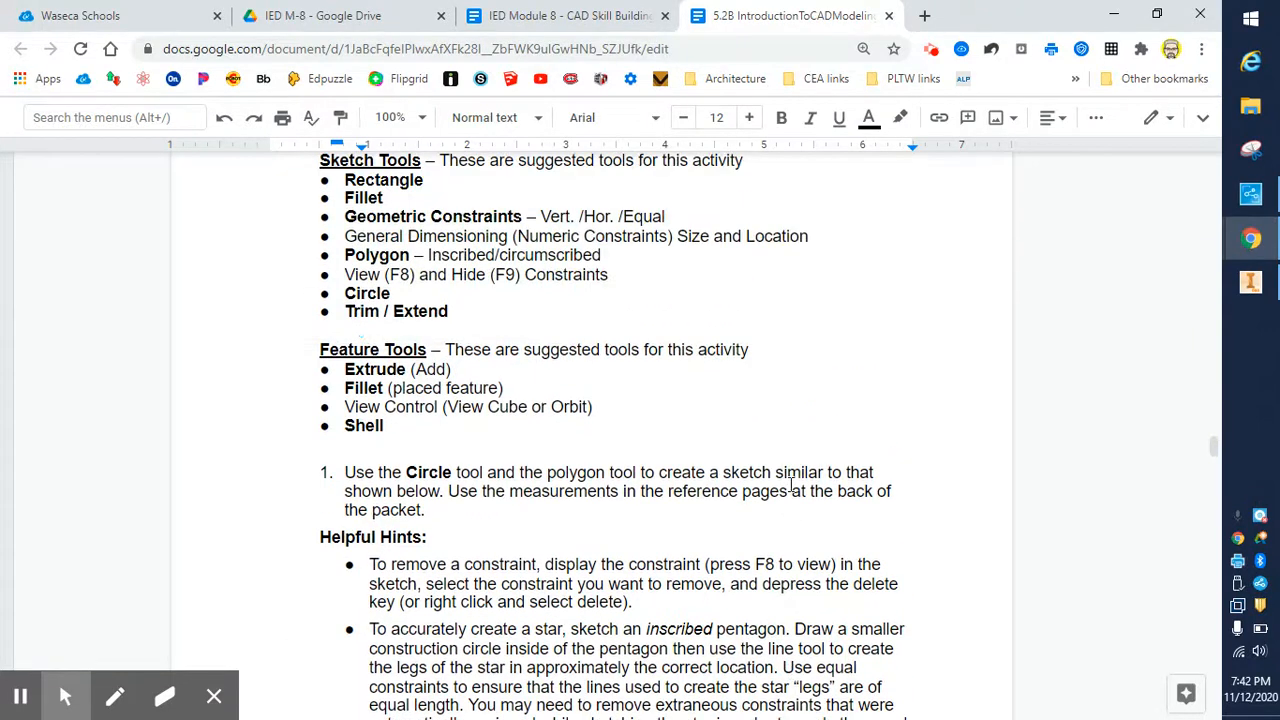
Step: Review the Part 3 Automoblox Passenger Base instructions, hints and the dimensioned sketch of the opening configurations
{"action": "scroll", "coordinate": [790, 485], "scroll_direction": "up", "scroll_amount": 2}
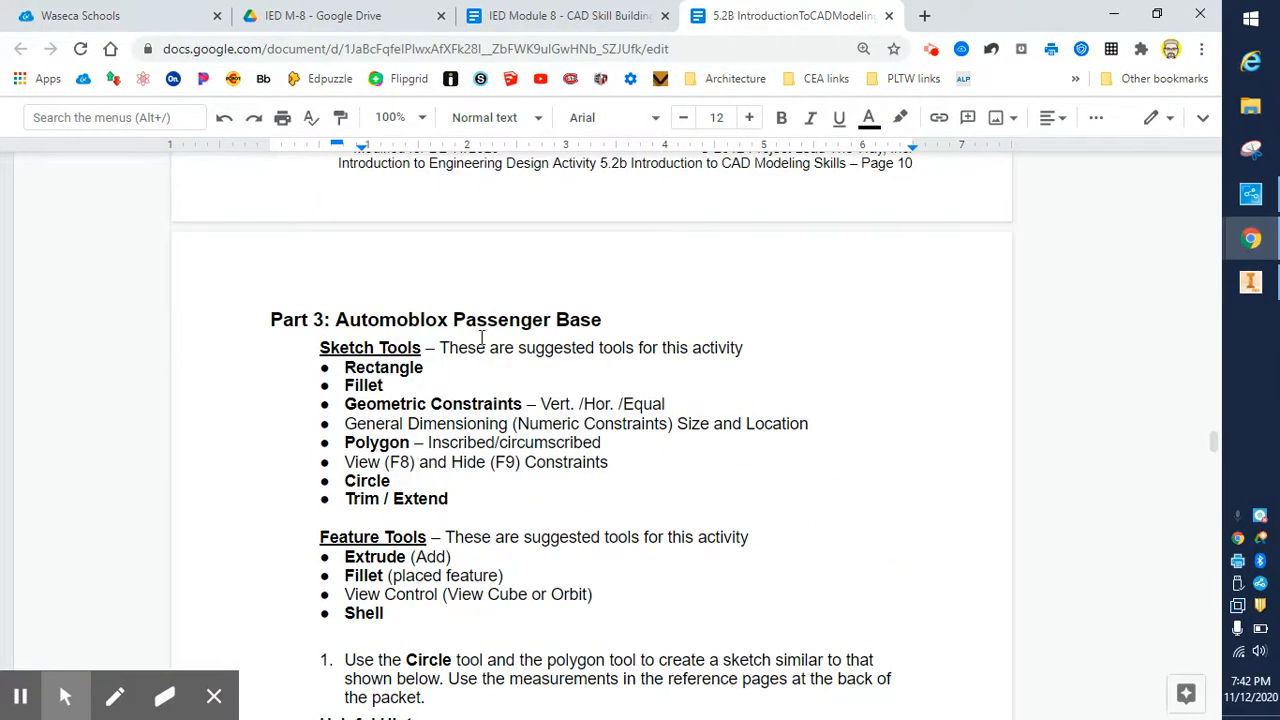
{"action": "scroll", "coordinate": [527, 461], "scroll_direction": "down", "scroll_amount": 2}
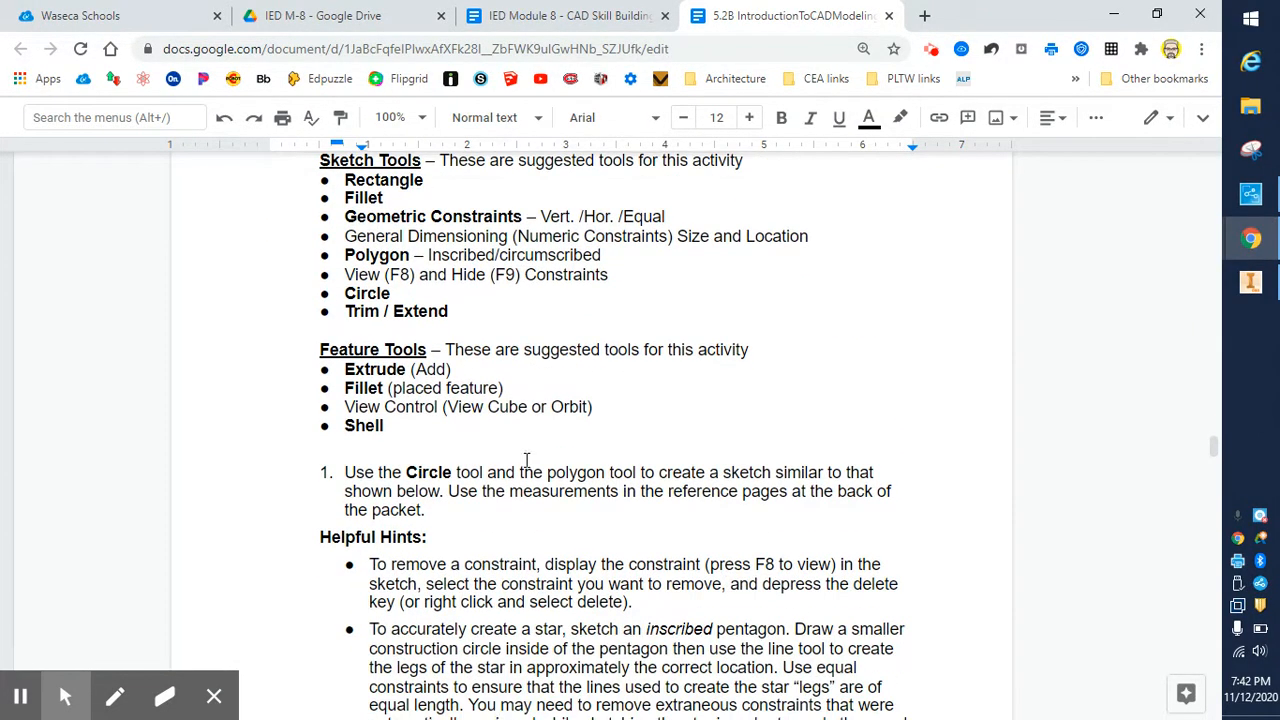
{"action": "scroll", "coordinate": [527, 460], "scroll_direction": "up", "scroll_amount": 1}
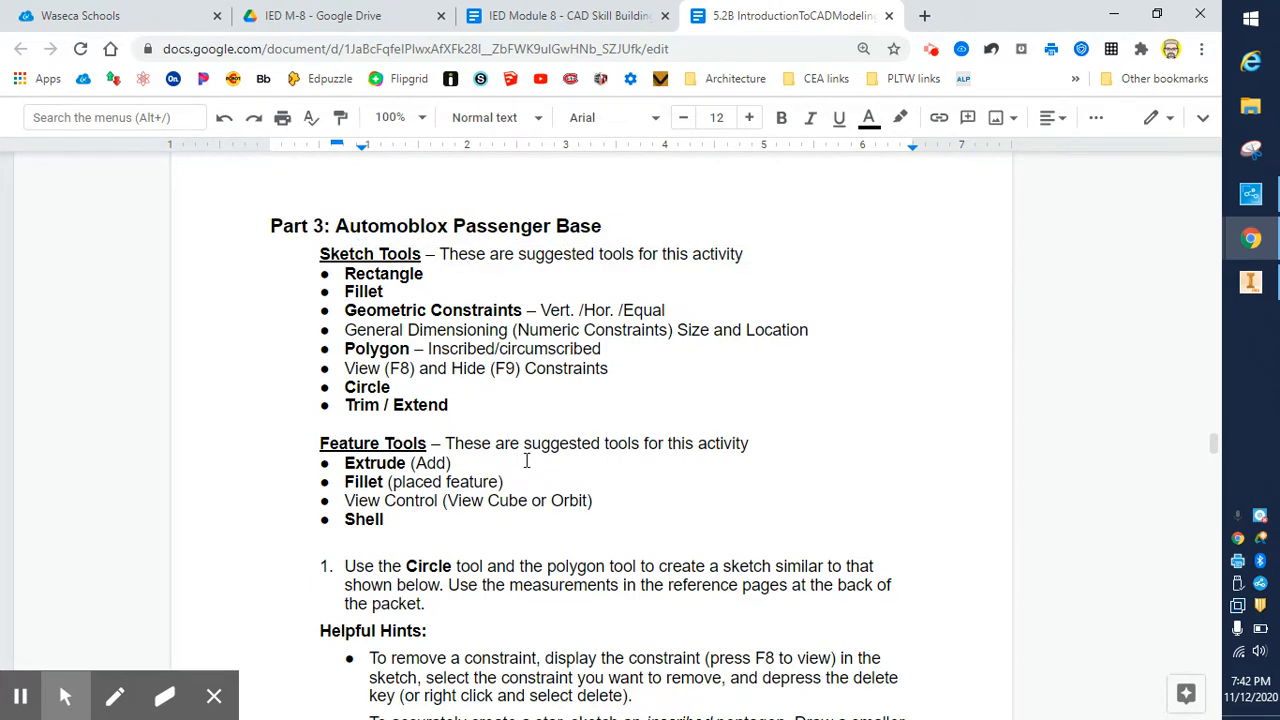
{"action": "scroll", "coordinate": [527, 461], "scroll_direction": "down", "scroll_amount": 3}
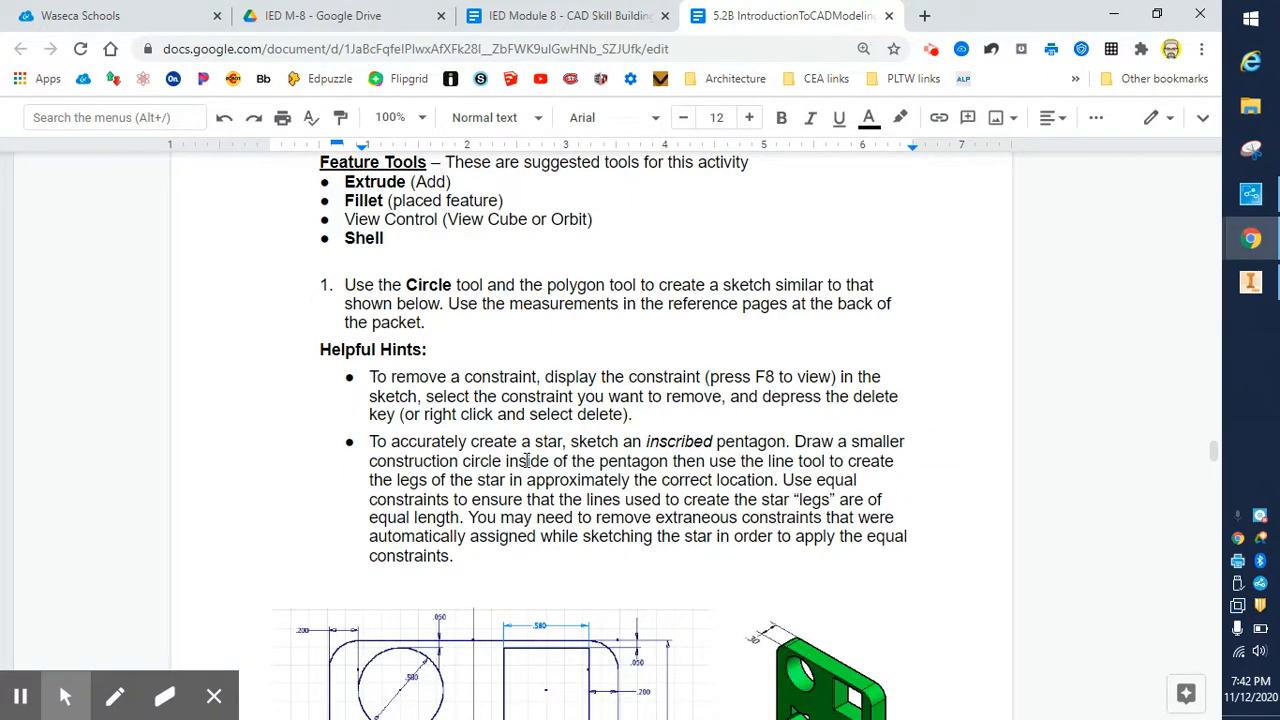
{"action": "scroll", "coordinate": [527, 461], "scroll_direction": "down", "scroll_amount": 3}
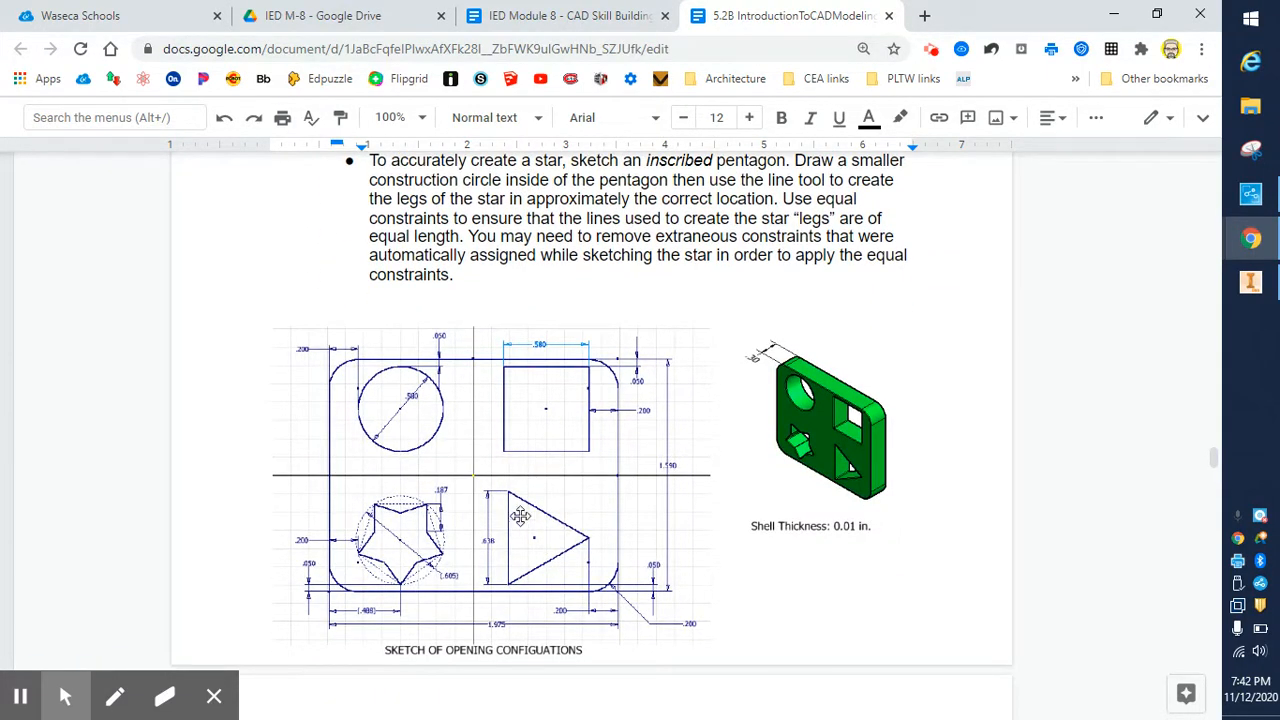
{"action": "scroll", "coordinate": [550, 495], "scroll_direction": "down", "scroll_amount": 1}
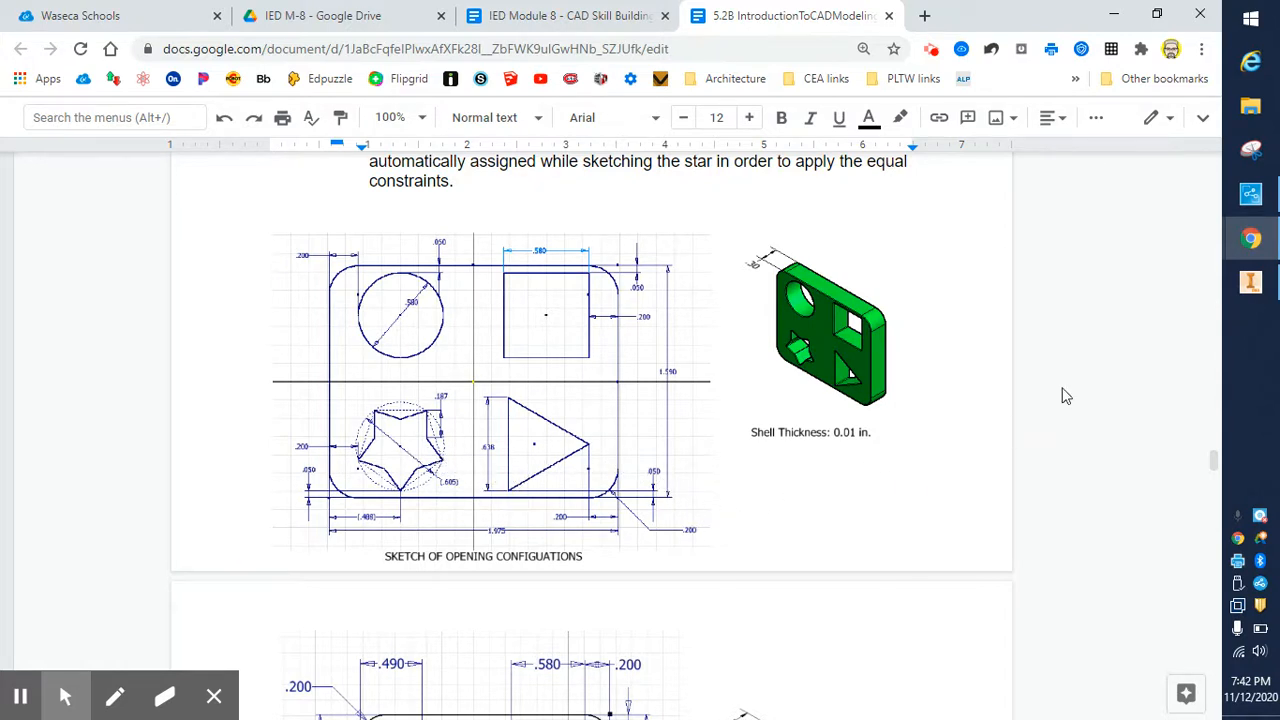
Step: Switch to Inventor and sketch a two-point rectangle from the origin, 1.975 in wide and 1.59 in high
{"action": "left_click", "coordinate": [1250, 285]}
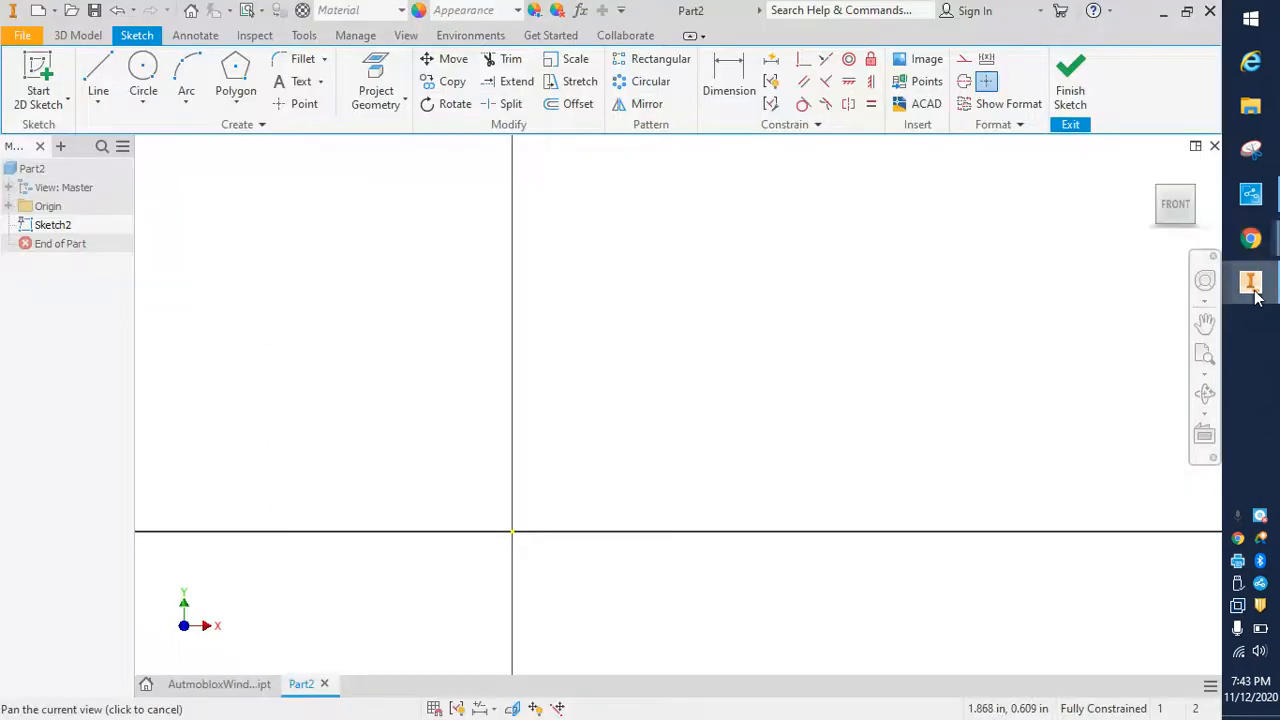
{"action": "middle_click_drag", "start_coordinate": [720, 306], "coordinate": [614, 366]}
{"action": "scroll", "coordinate": [617, 366], "scroll_direction": "up", "scroll_amount": 3}
{"action": "scroll", "coordinate": [494, 414], "scroll_direction": "up", "scroll_amount": 3}
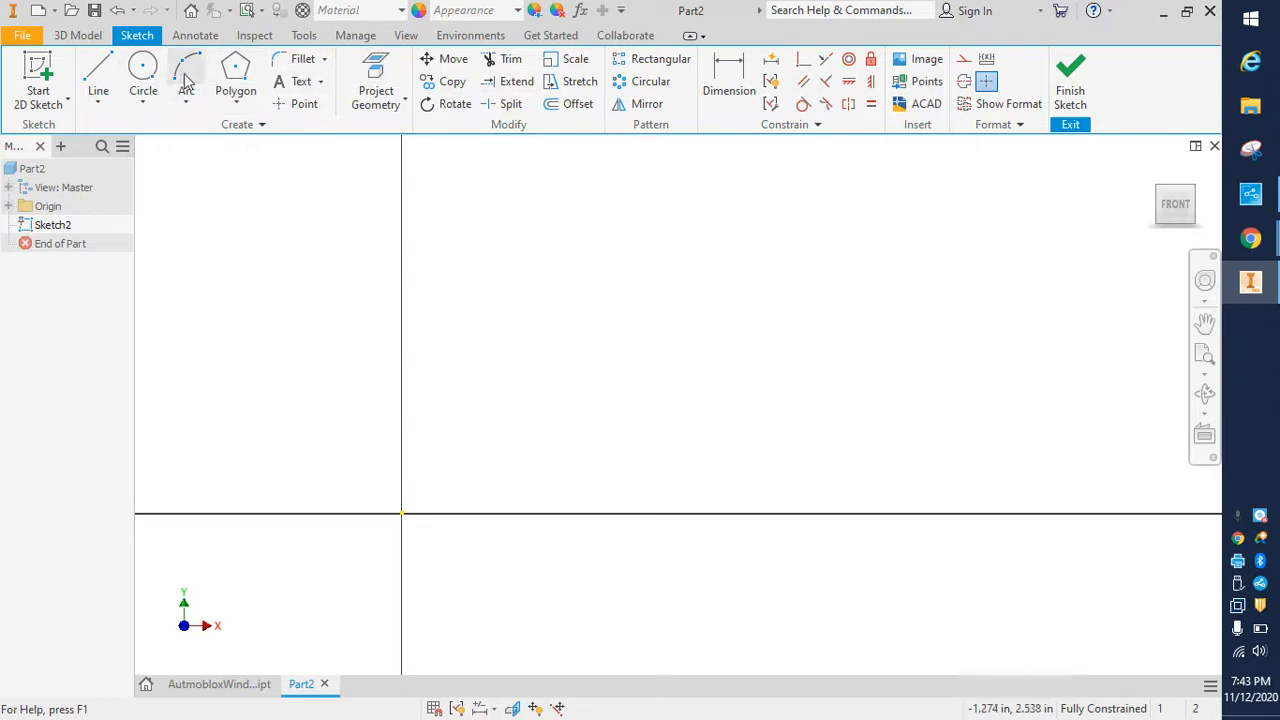
{"action": "left_click", "coordinate": [243, 106]}
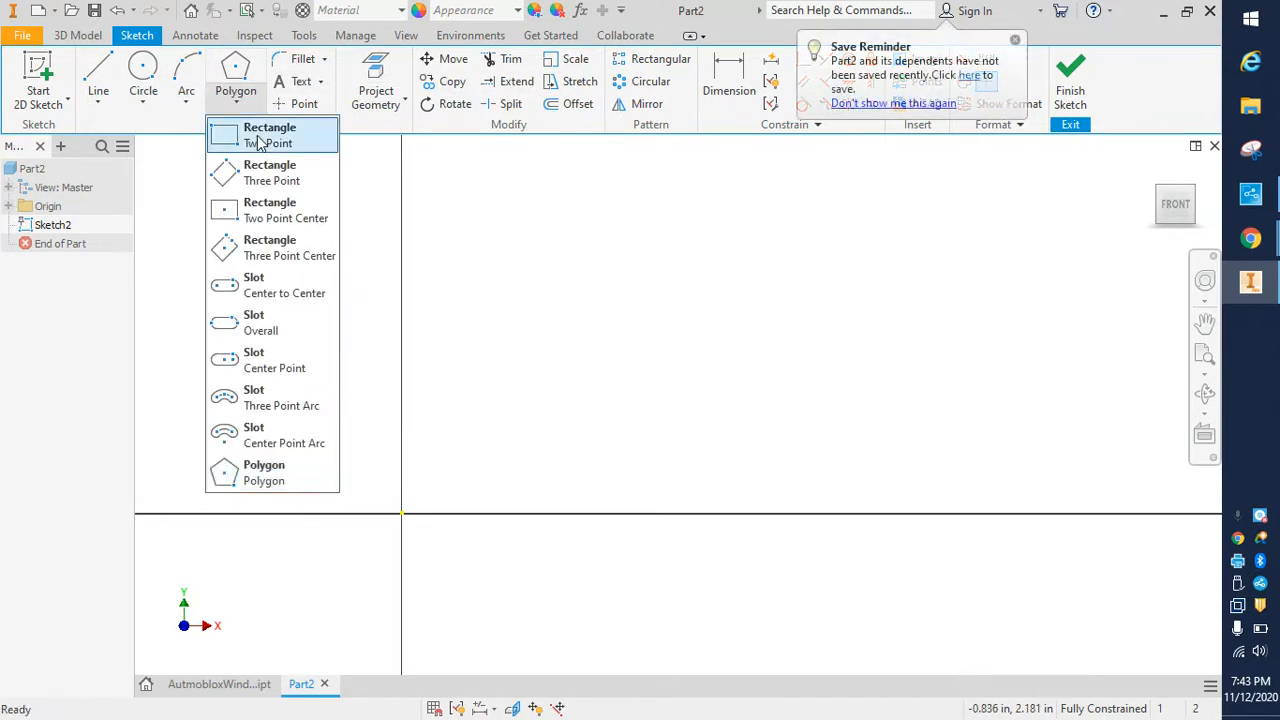
{"action": "left_click", "coordinate": [268, 135]}
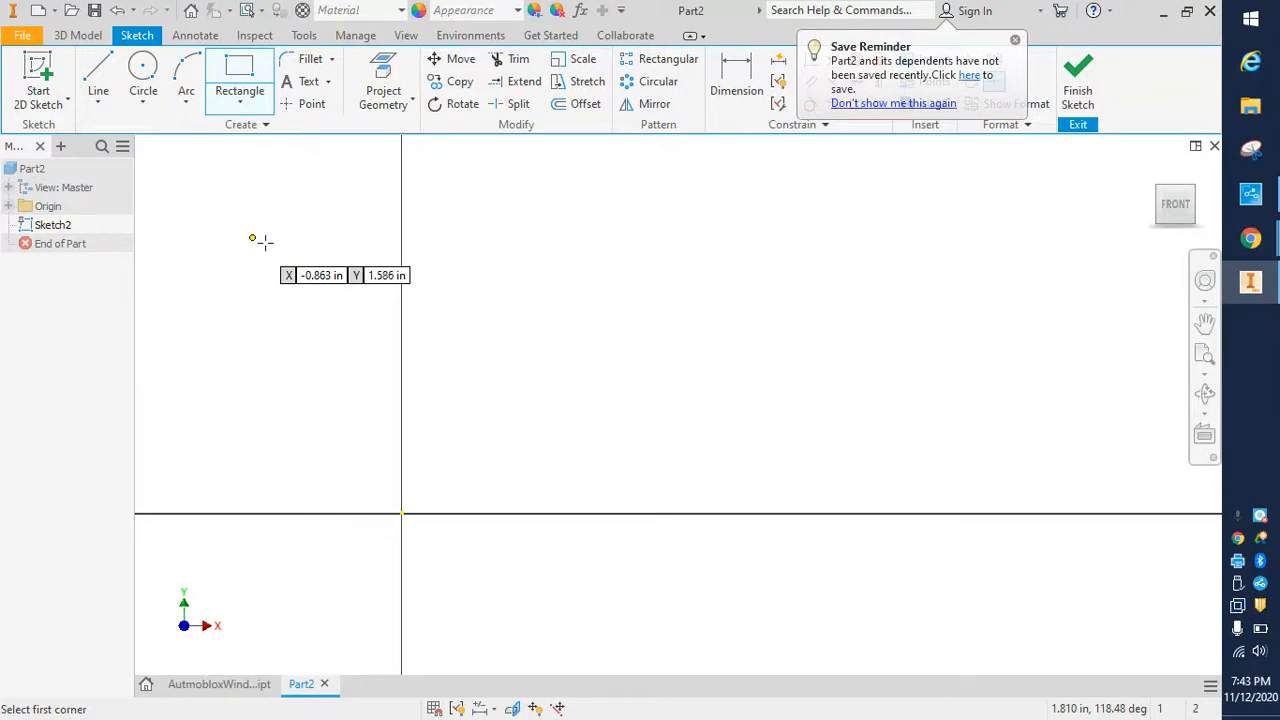
{"action": "left_click", "coordinate": [402, 515]}
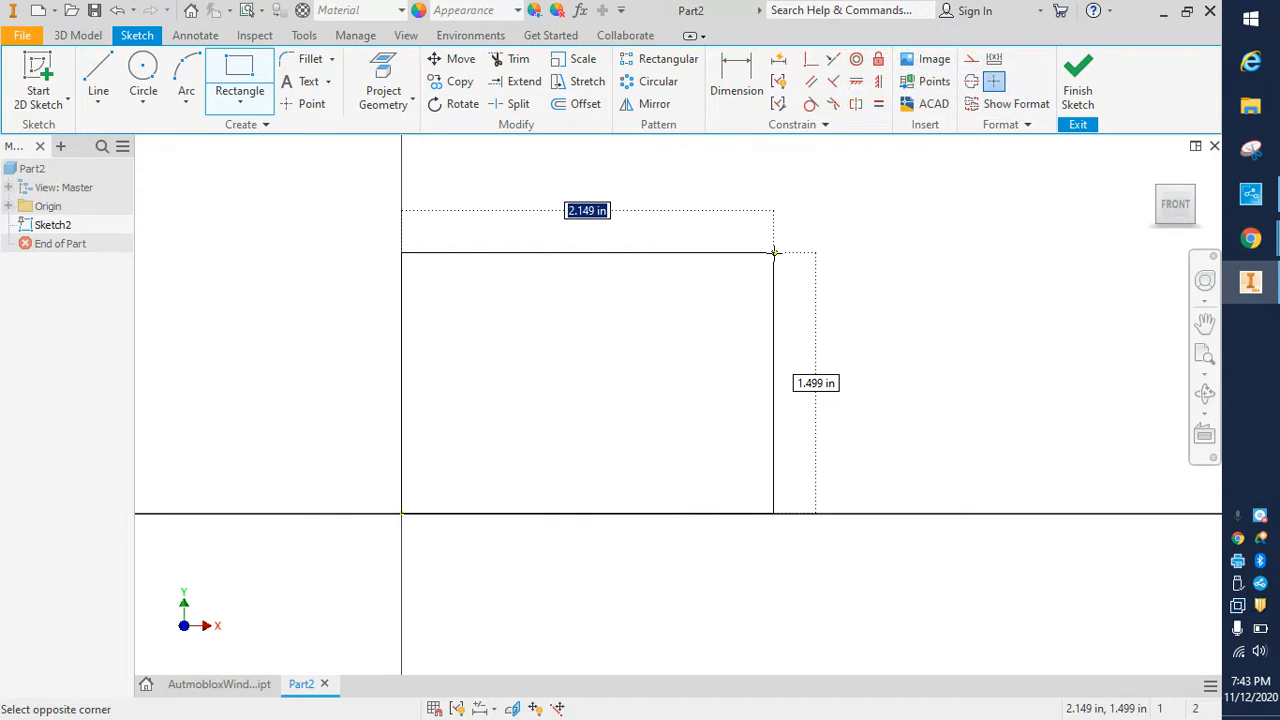
{"action": "type", "text": "1"}
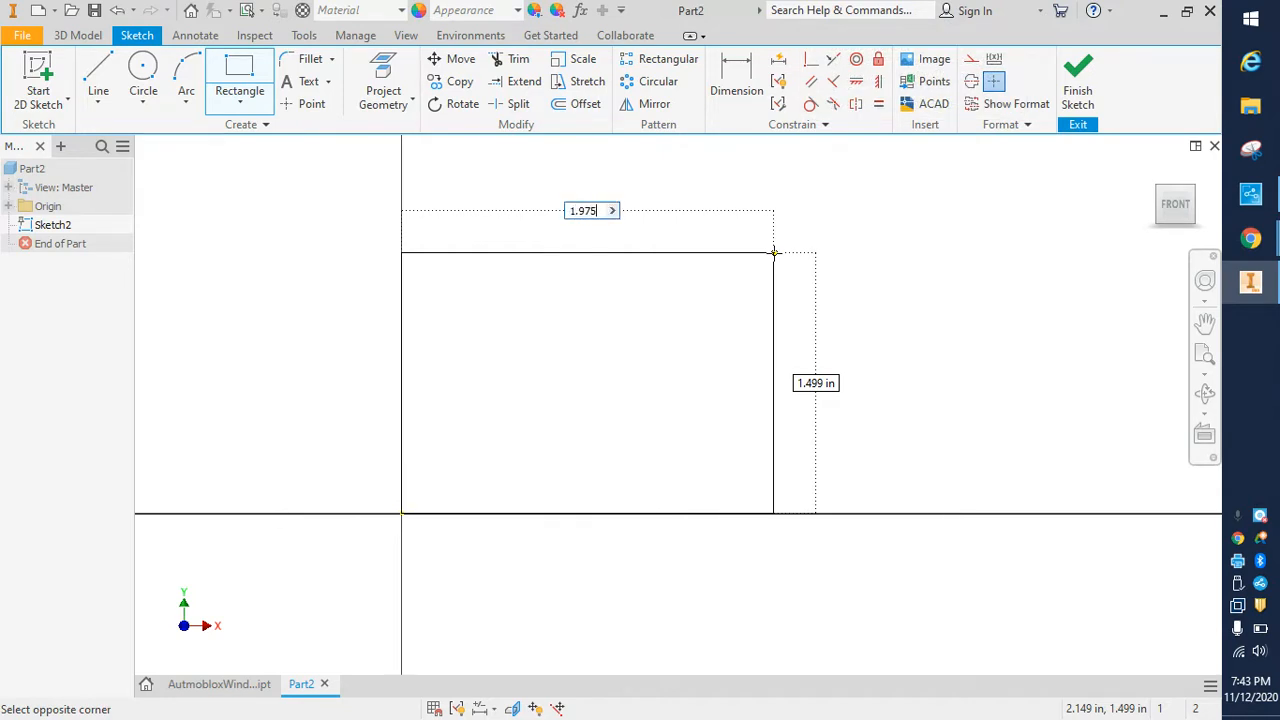
{"action": "type", "text": ".975"}
{"action": "key", "text": "Tab"}
{"action": "type", "text": "1.59"}
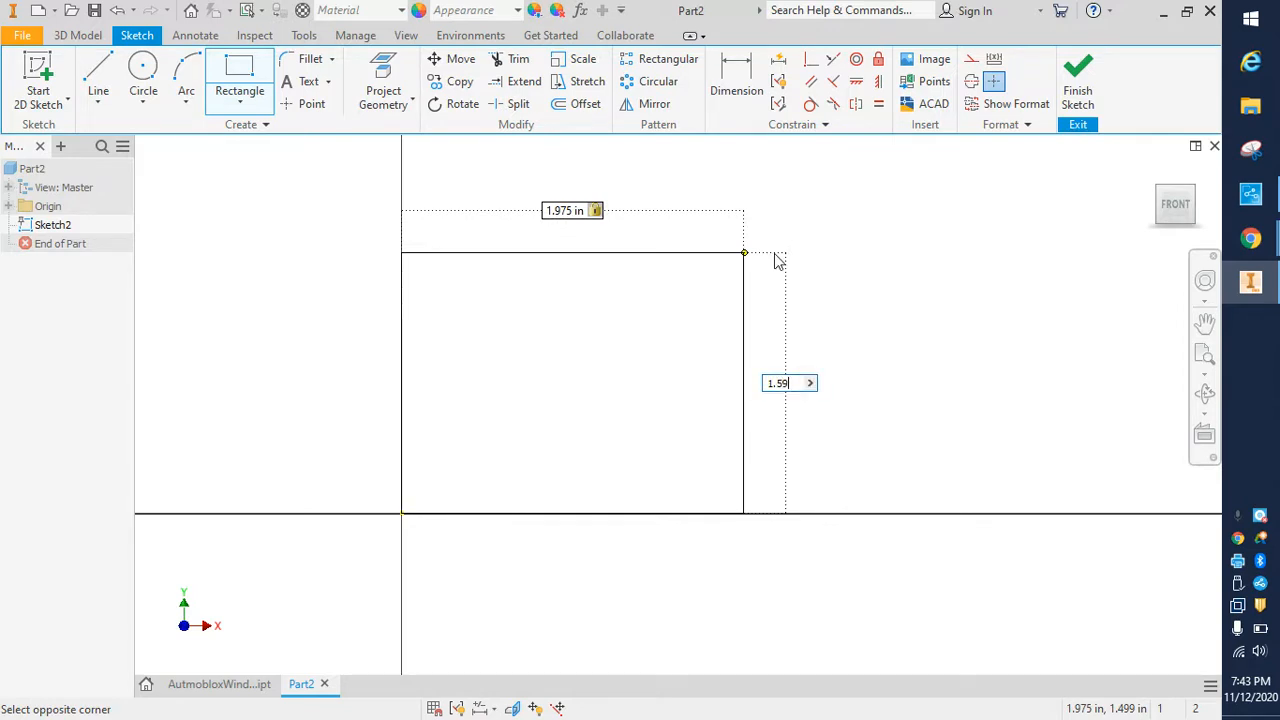
{"action": "key", "text": "Return"}
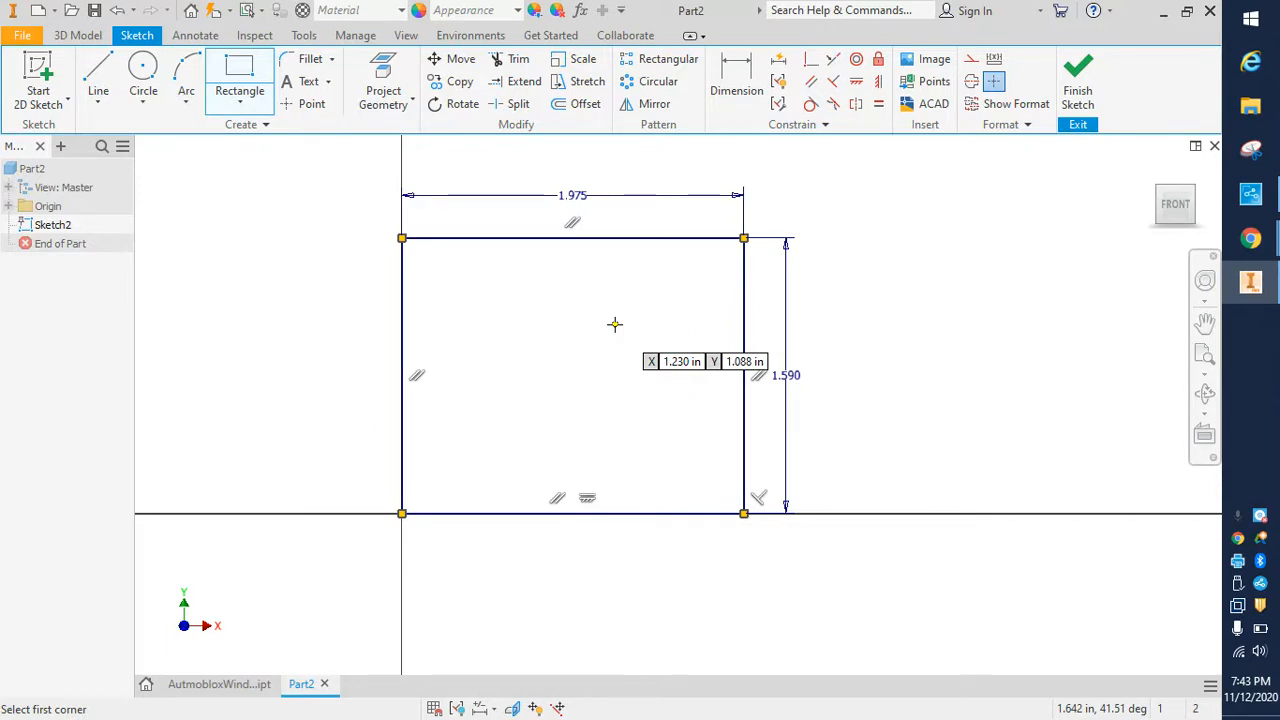
Step: Round all four corners of the rectangle with 0.2 in sketch fillets
{"action": "left_click", "coordinate": [310, 58]}
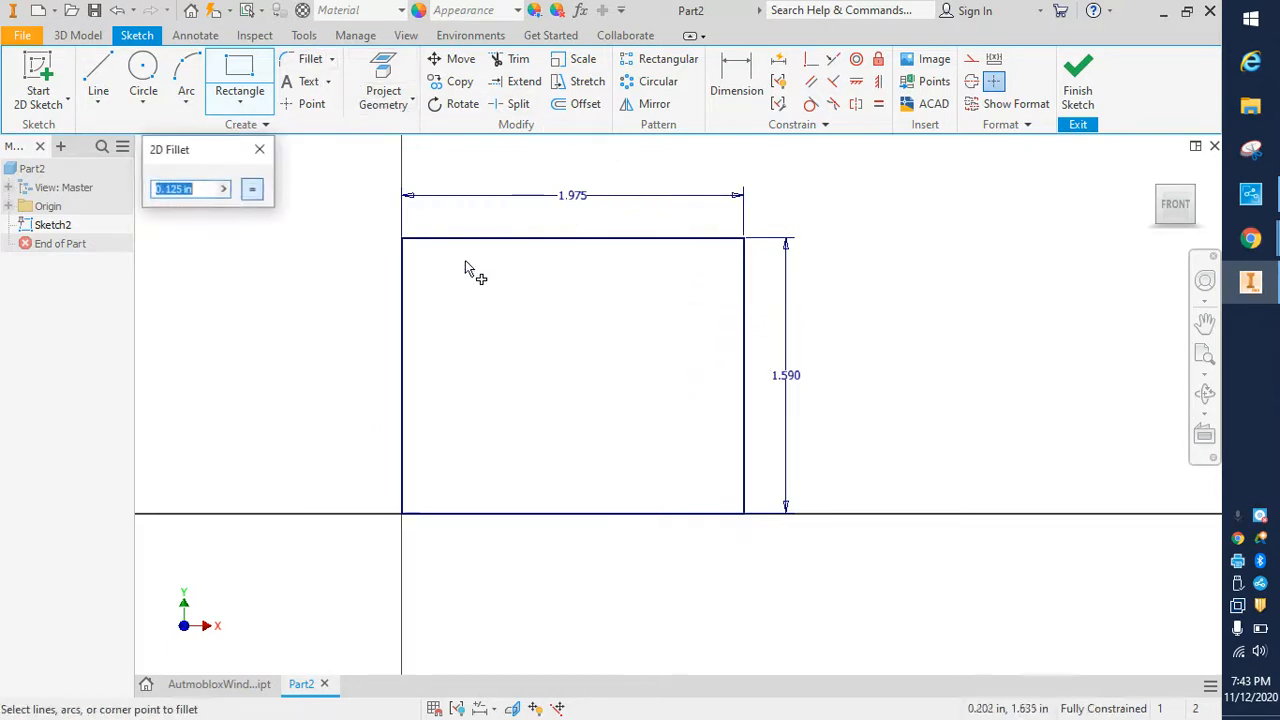
{"action": "type", "text": ".2"}
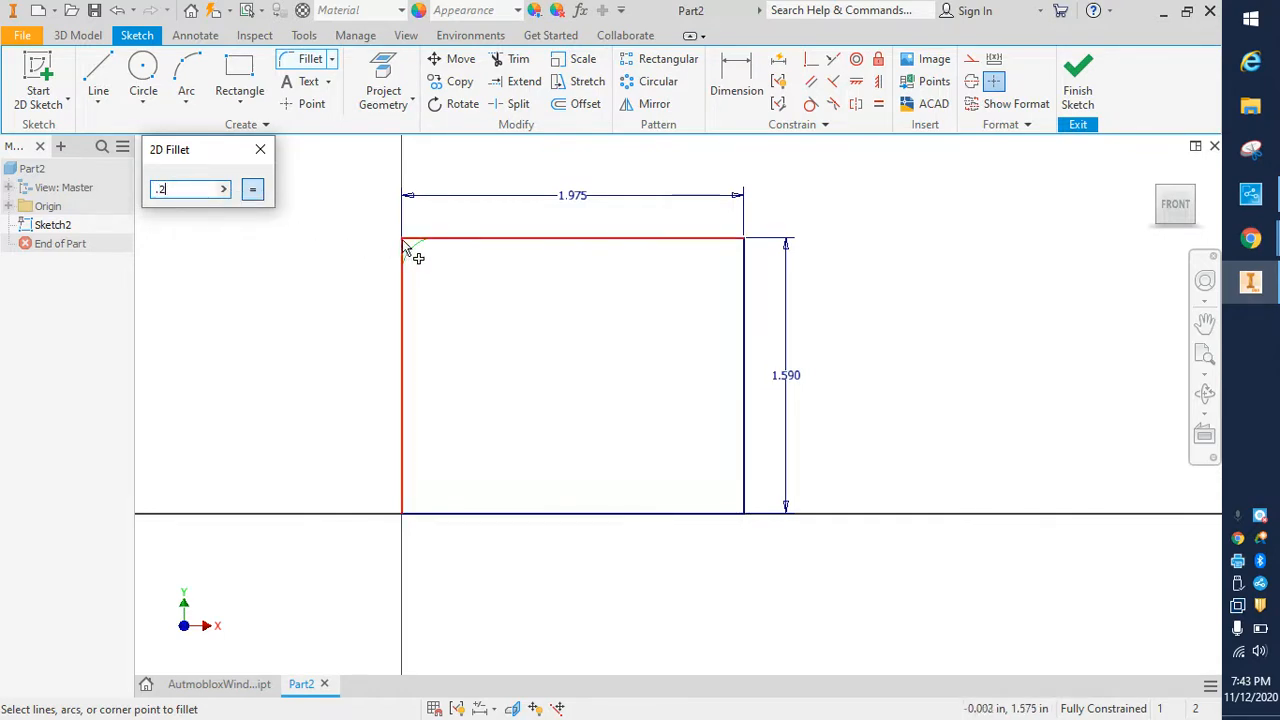
{"action": "left_click", "coordinate": [407, 248]}
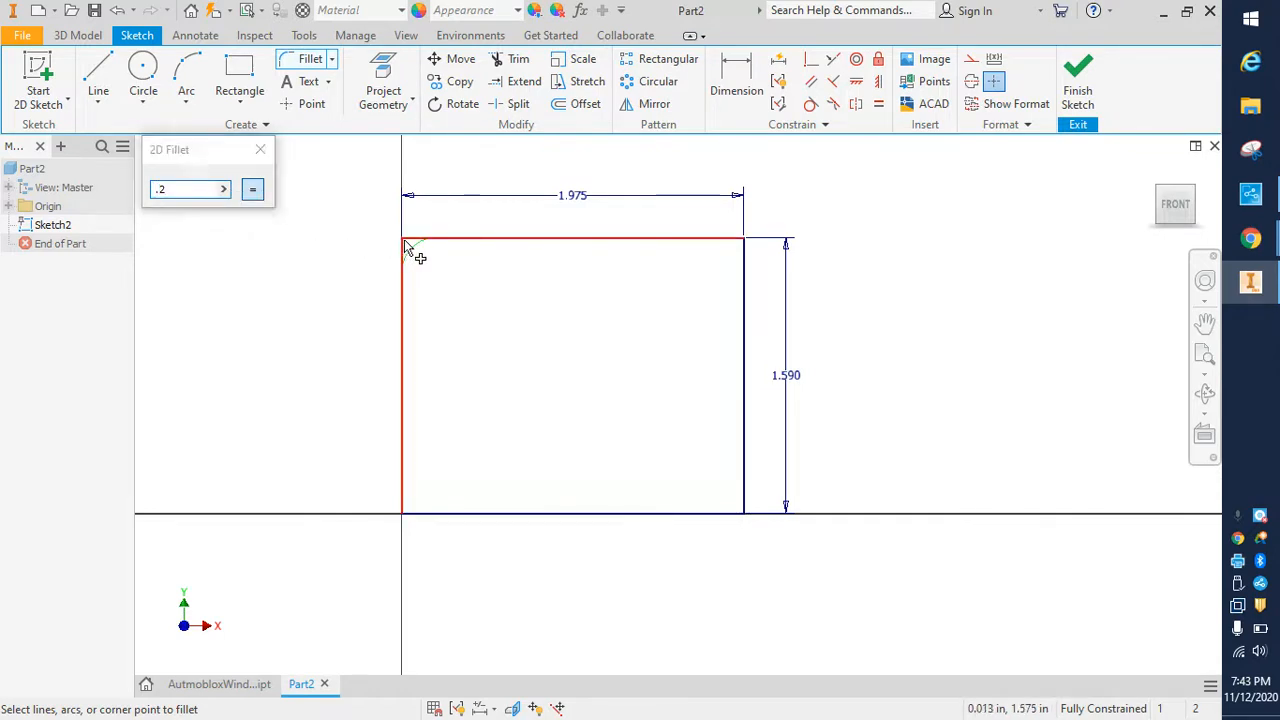
{"action": "left_click", "coordinate": [745, 242]}
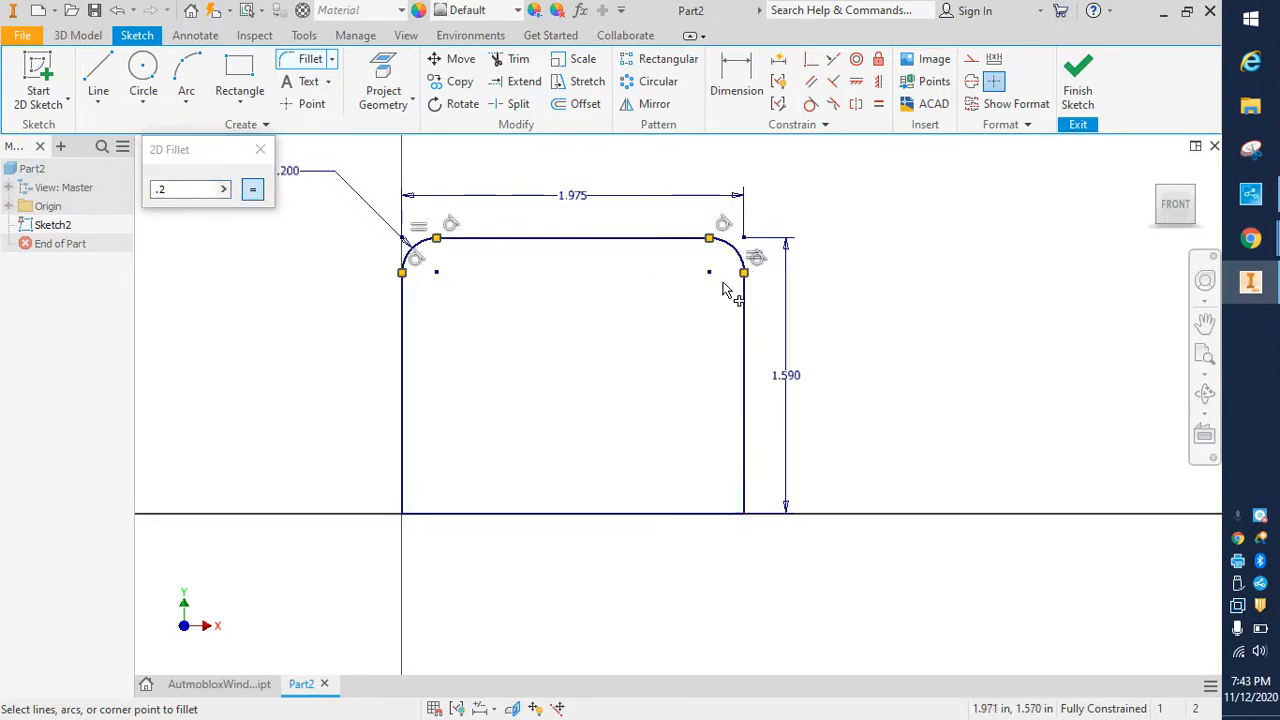
{"action": "left_click", "coordinate": [745, 513]}
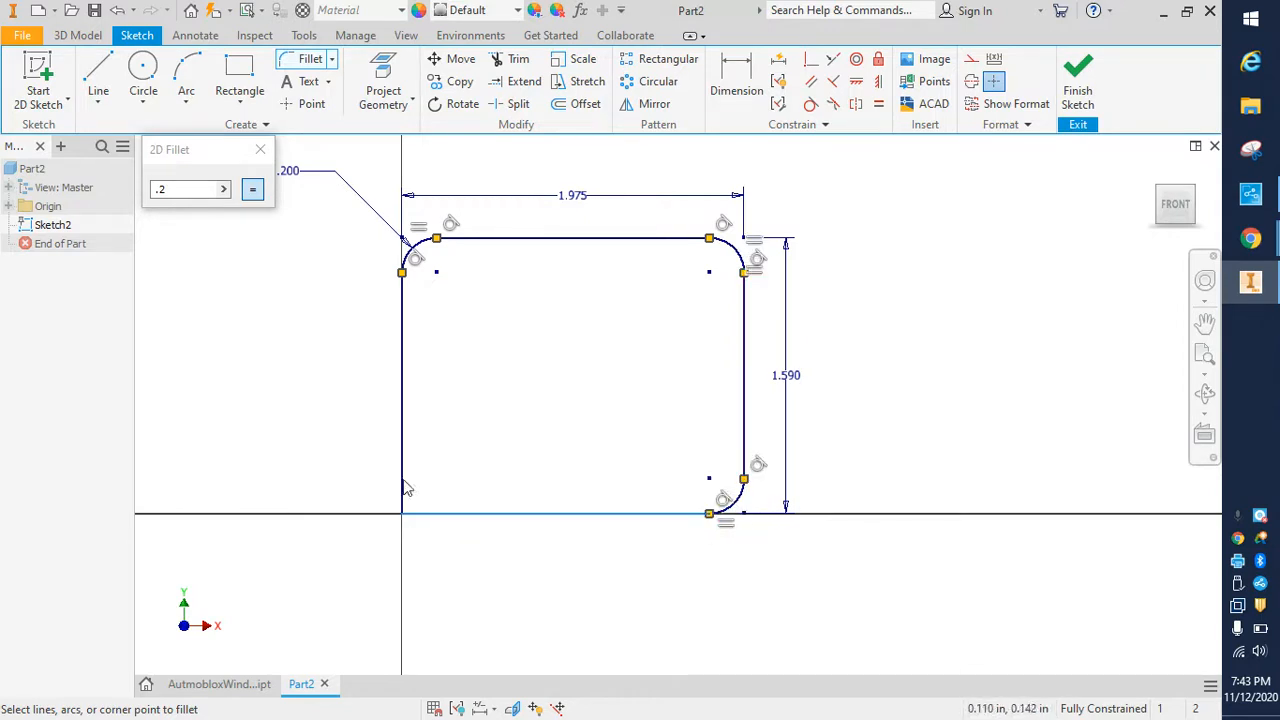
{"action": "left_click", "coordinate": [407, 490]}
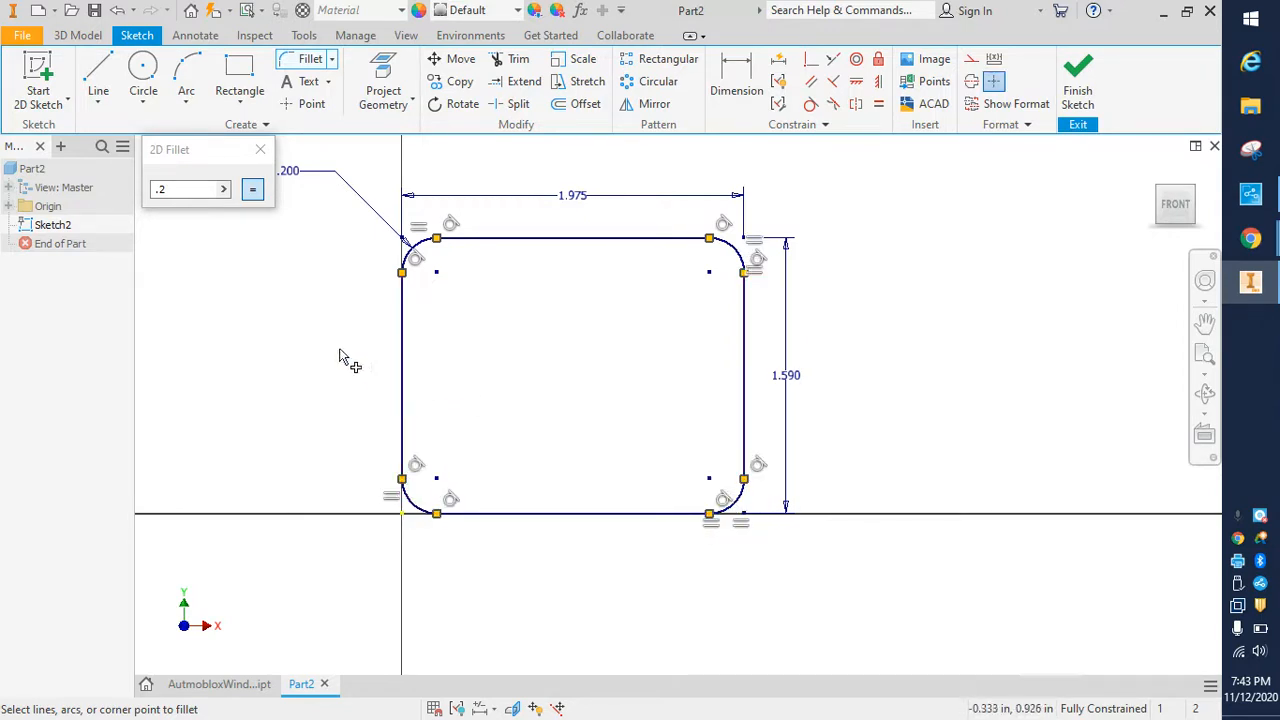
{"action": "left_click", "coordinate": [260, 149]}
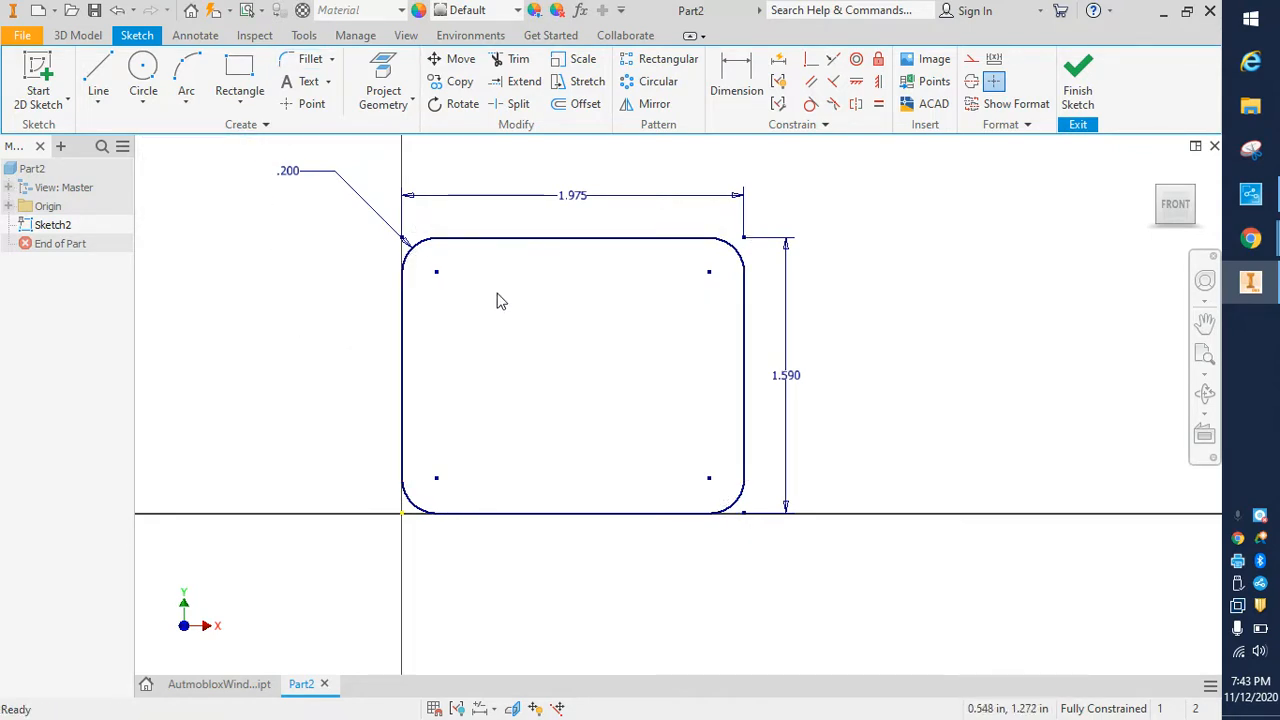
Step: Sketch a 0.58 in diameter circle inside the upper-left area of the rounded rectangle
{"action": "left_click", "coordinate": [143, 68]}
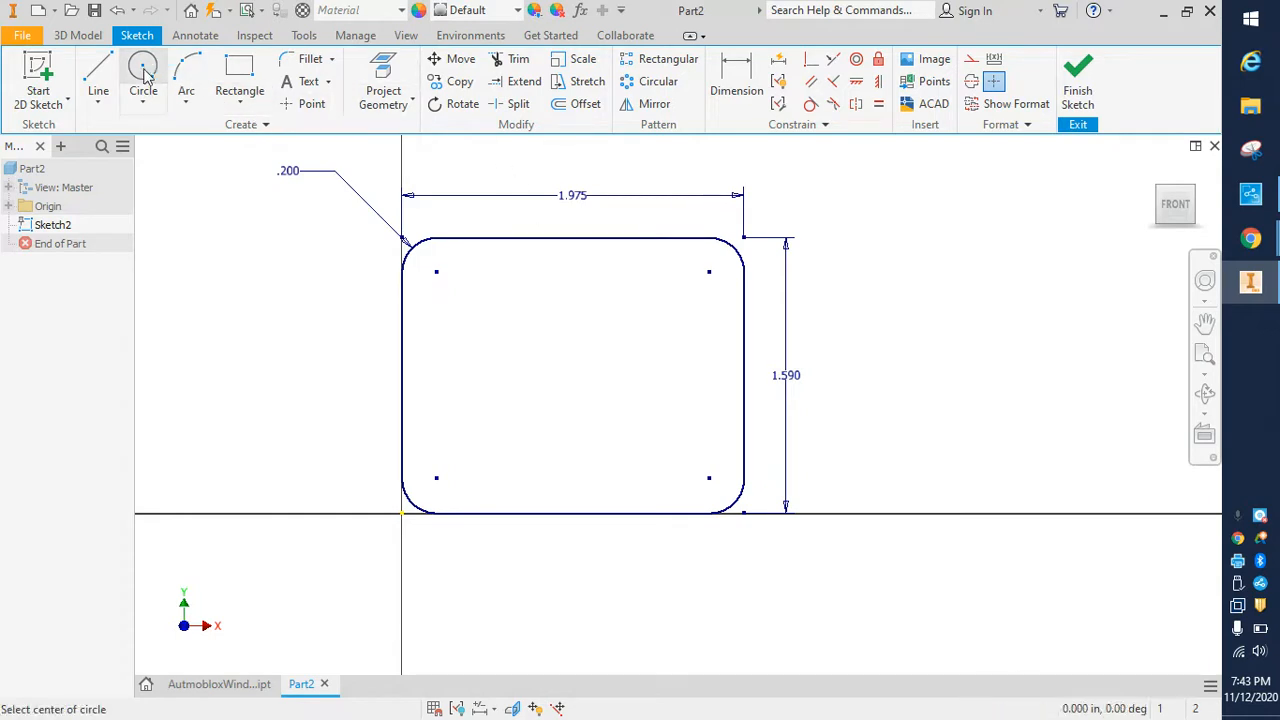
{"action": "left_click", "coordinate": [470, 311]}
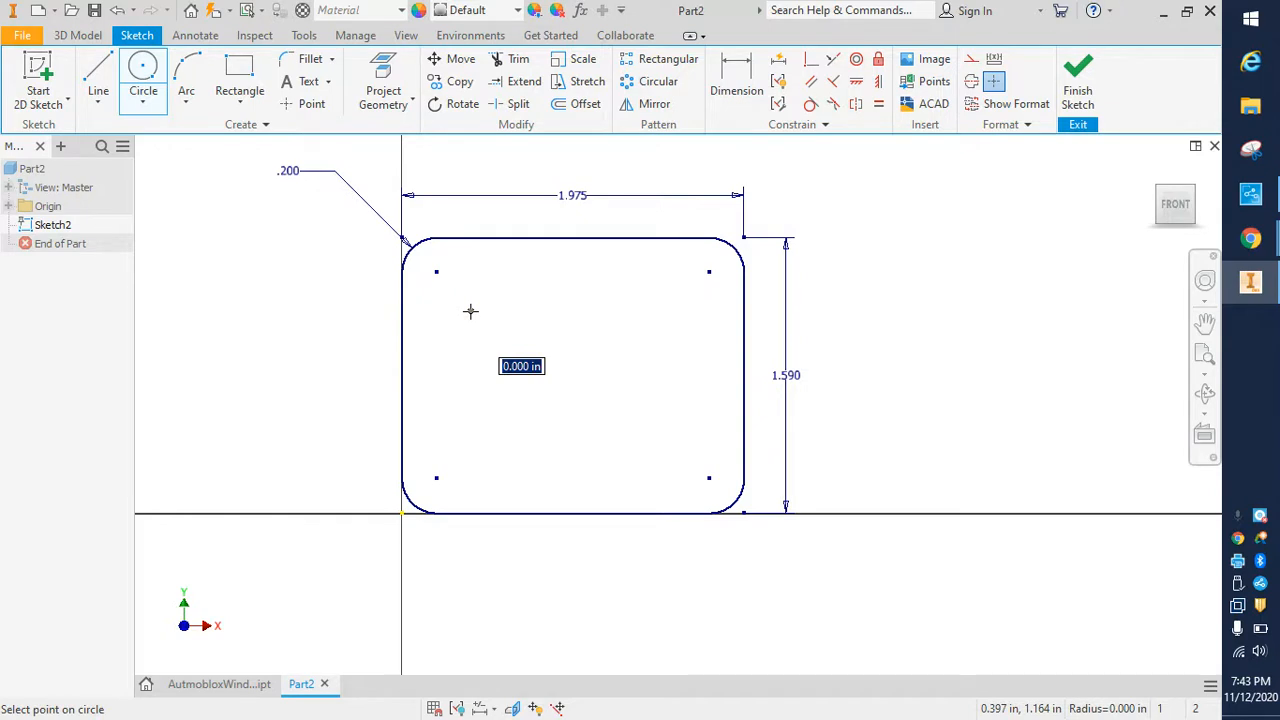
{"action": "type", "text": ".58"}
{"action": "key", "text": "Return"}
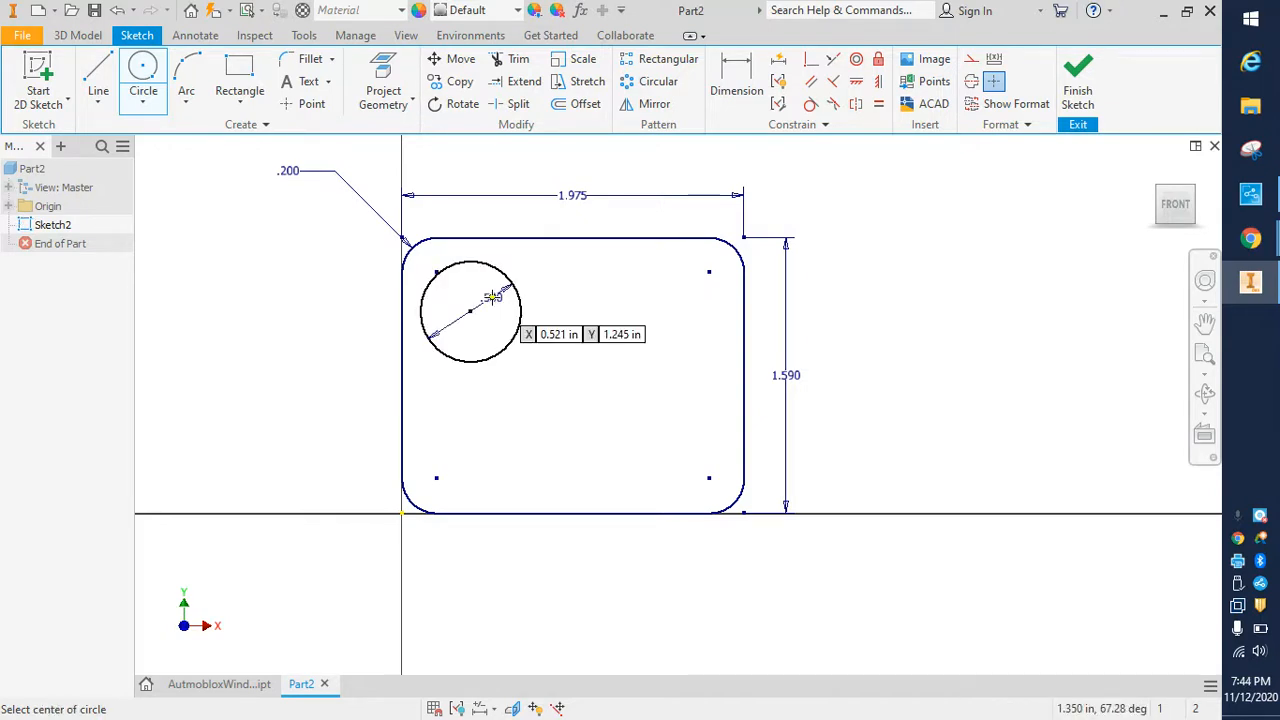
Step: Sketch a 0.58 by 0.58 in square inside the upper-right area of the rounded rectangle
{"action": "left_click", "coordinate": [238, 79]}
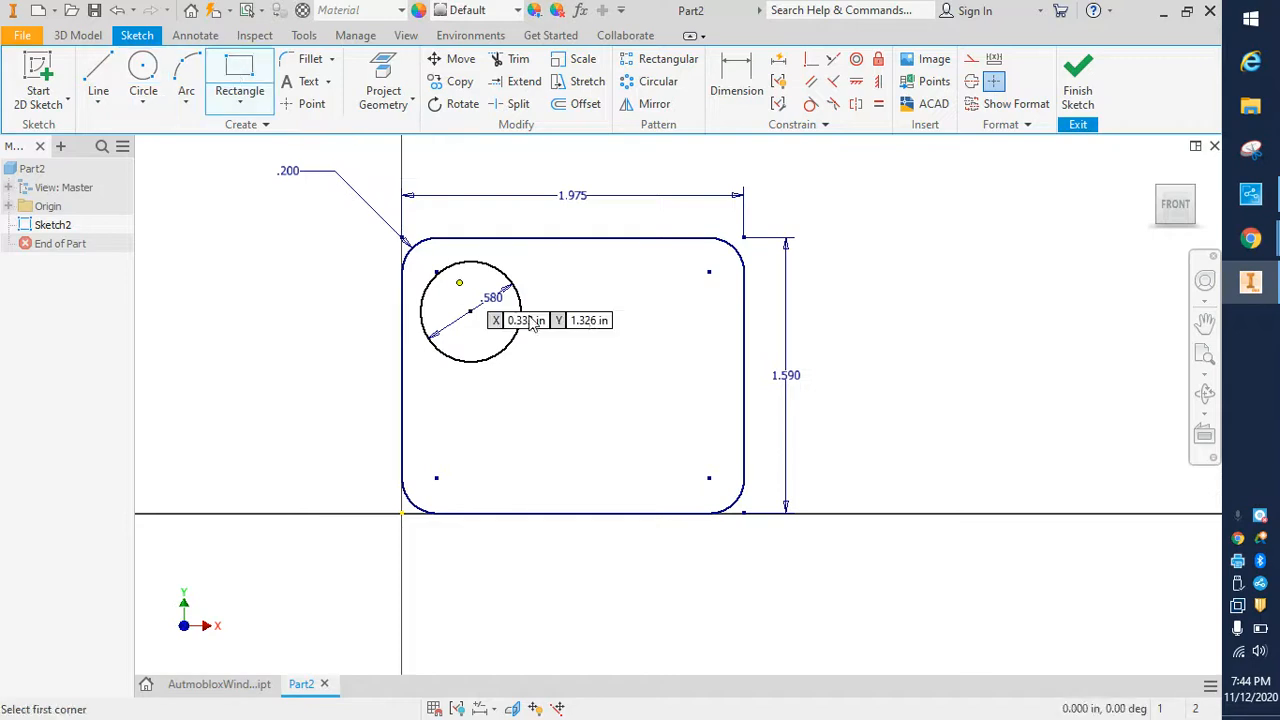
{"action": "left_click", "coordinate": [606, 280]}
{"action": "type", "text": ".58"}
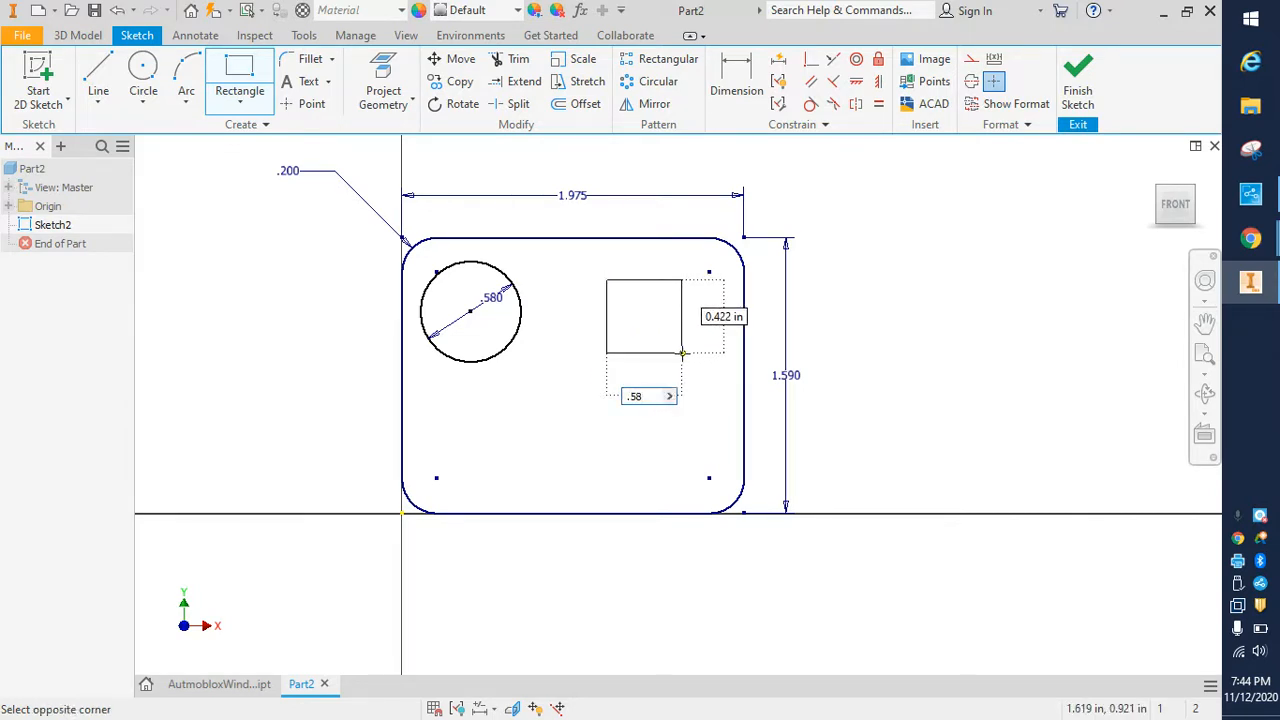
{"action": "key", "text": "Tab"}
{"action": "type", "text": ".58"}
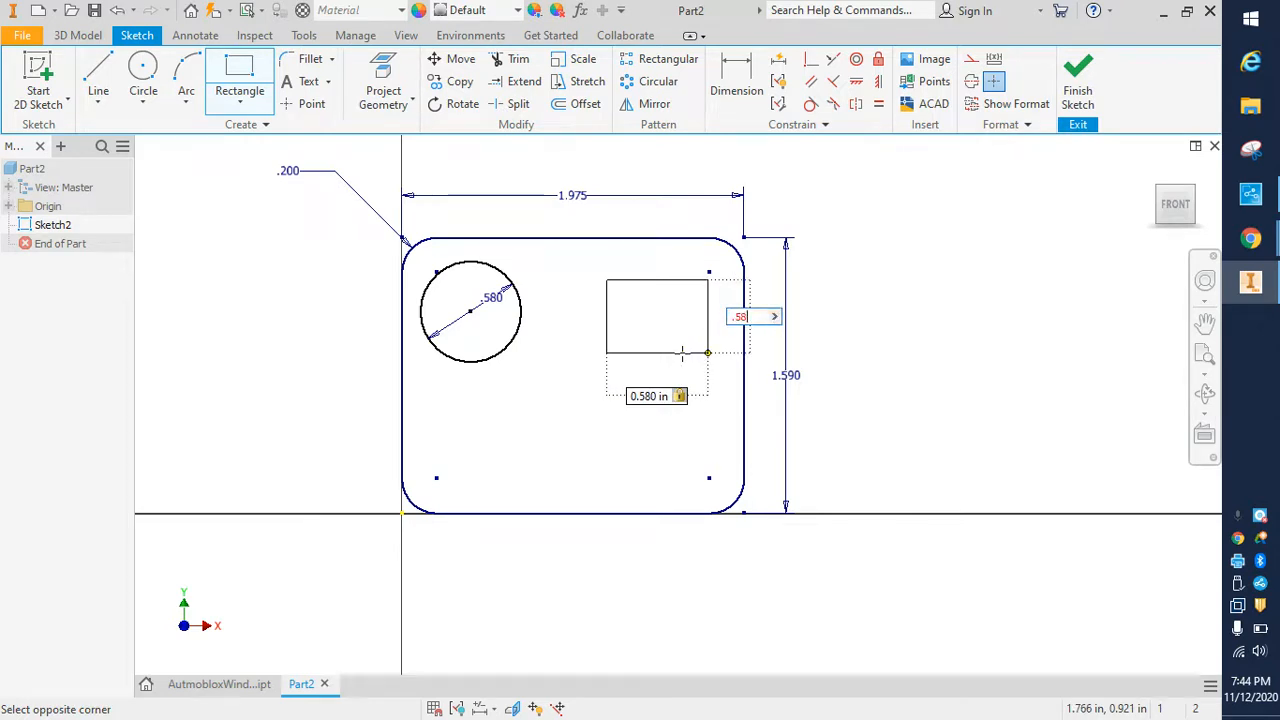
{"action": "key", "text": "Return"}
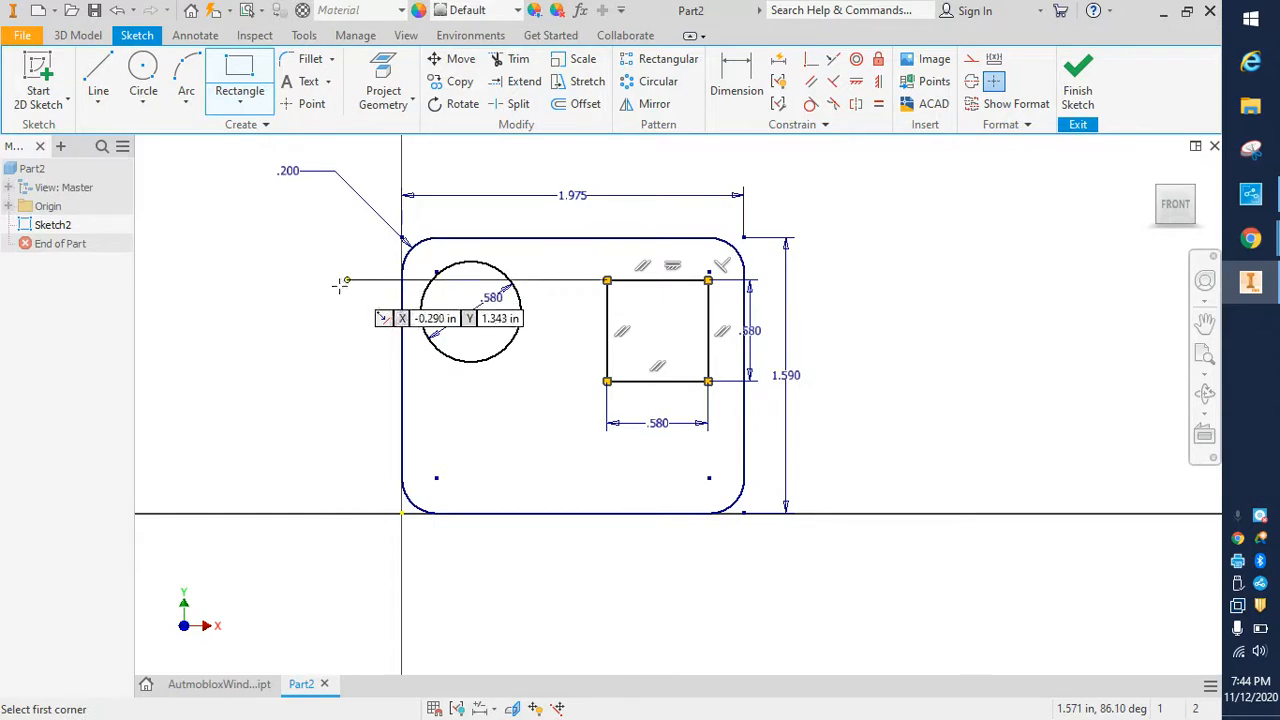
Step: Dimension the gap between the outline's left edge and the near side of the circle as 0.2 in
{"action": "left_click", "coordinate": [733, 88]}
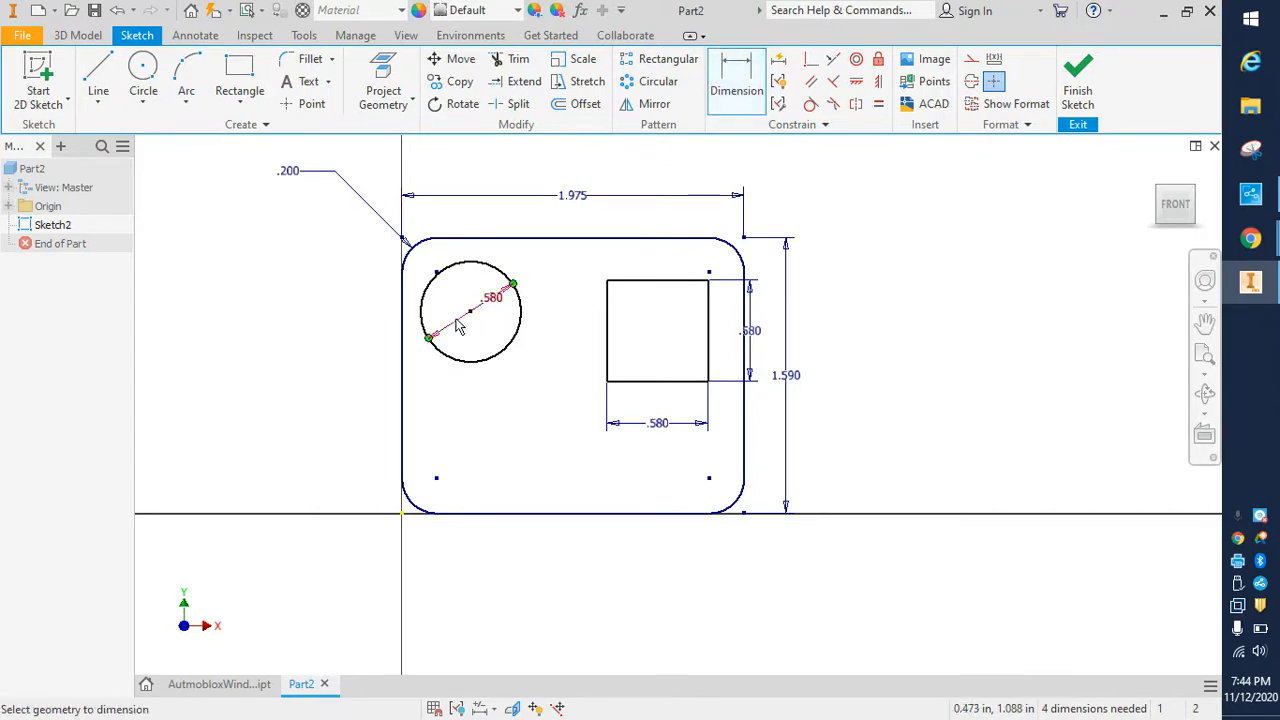
{"action": "left_click", "coordinate": [404, 322]}
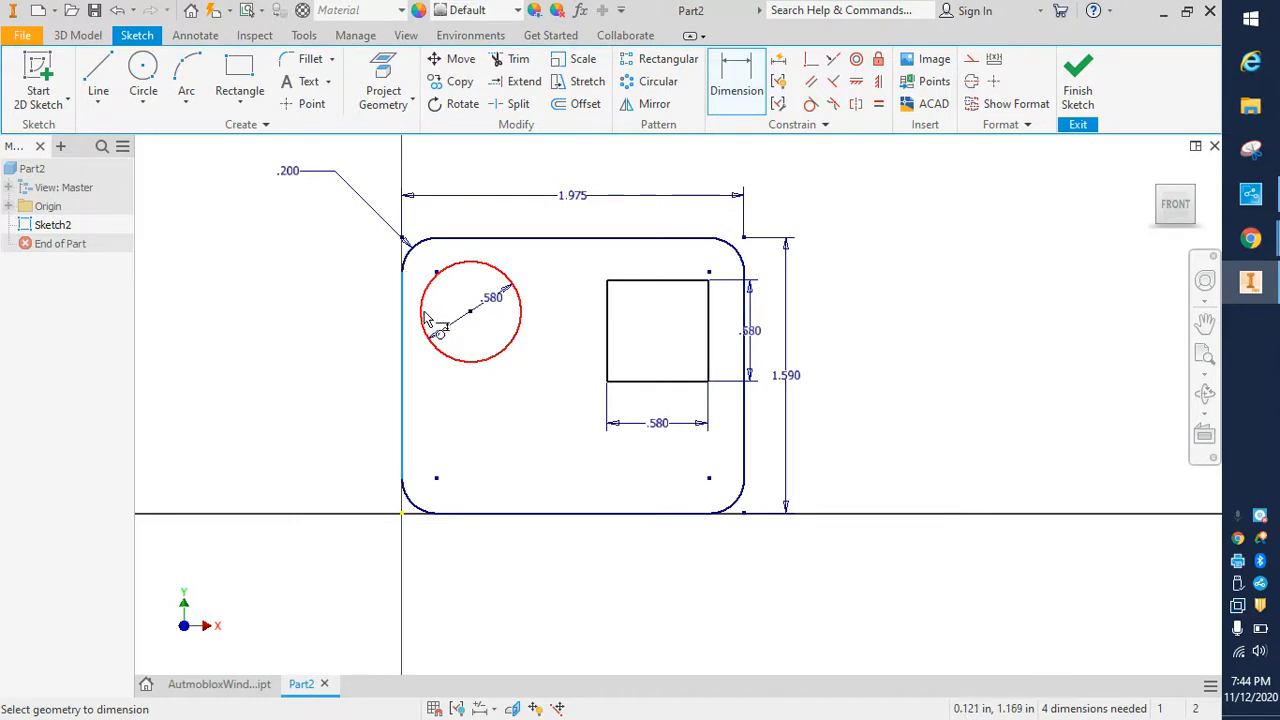
{"action": "left_click", "coordinate": [423, 318]}
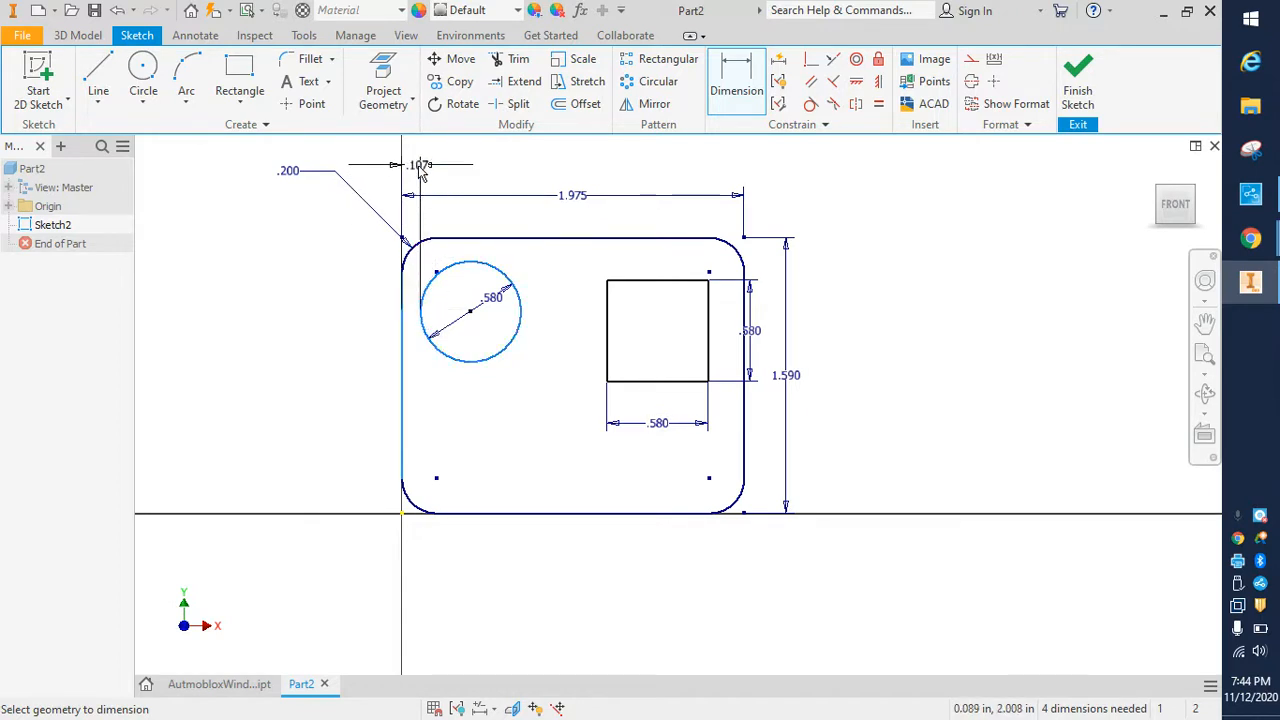
{"action": "left_click", "coordinate": [421, 172]}
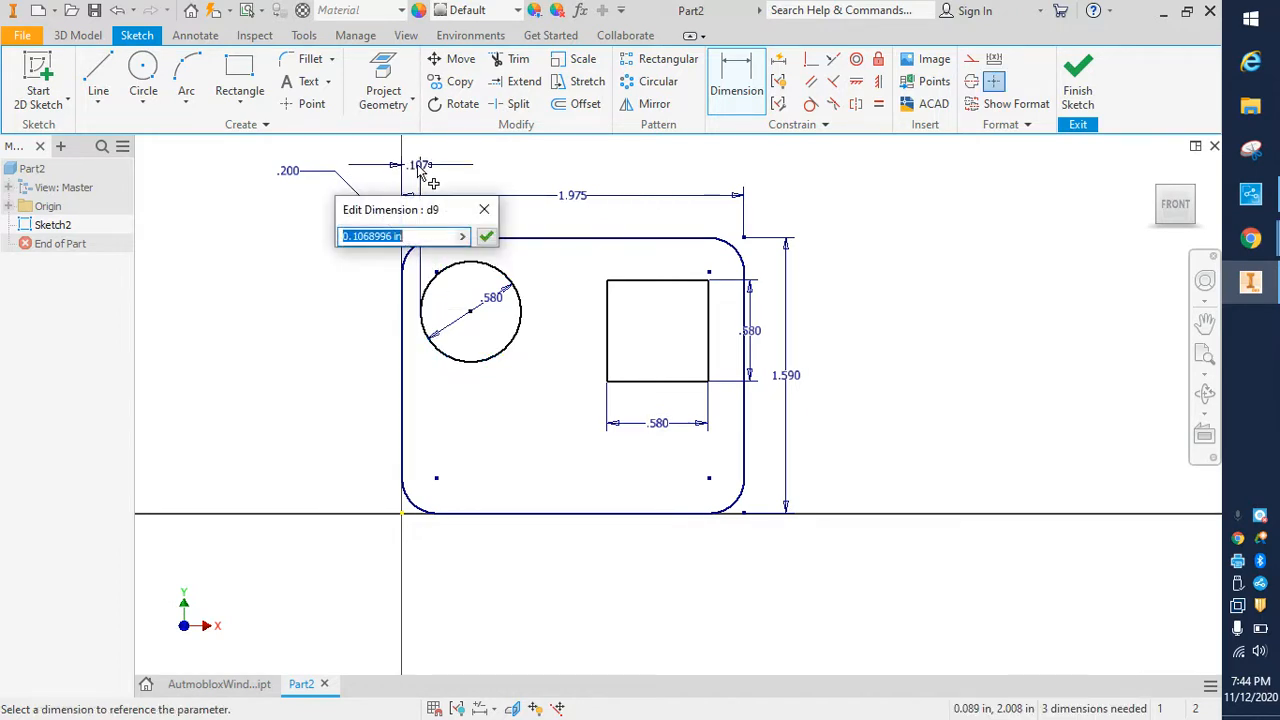
{"action": "type", "text": ".2"}
{"action": "key", "text": "Return"}
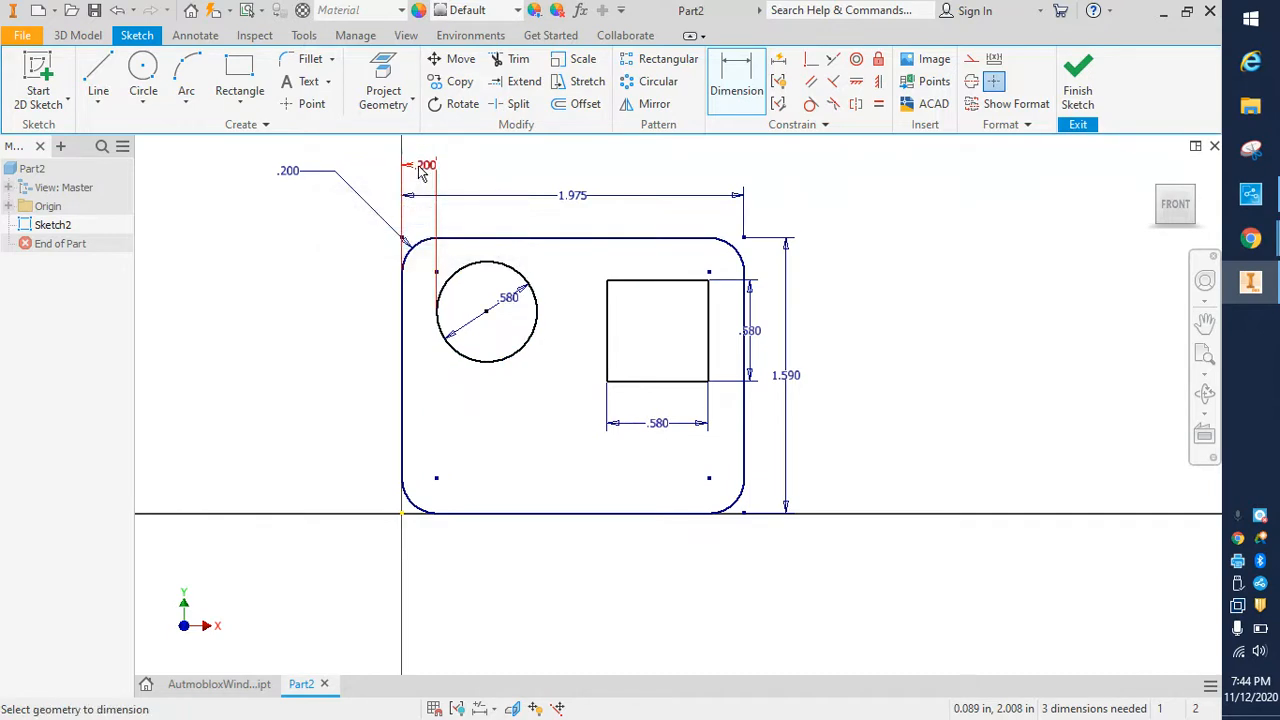
Step: Dimension the gap between the outline's top edge and the square's top side as 0.5 in
{"action": "left_click", "coordinate": [733, 122]}
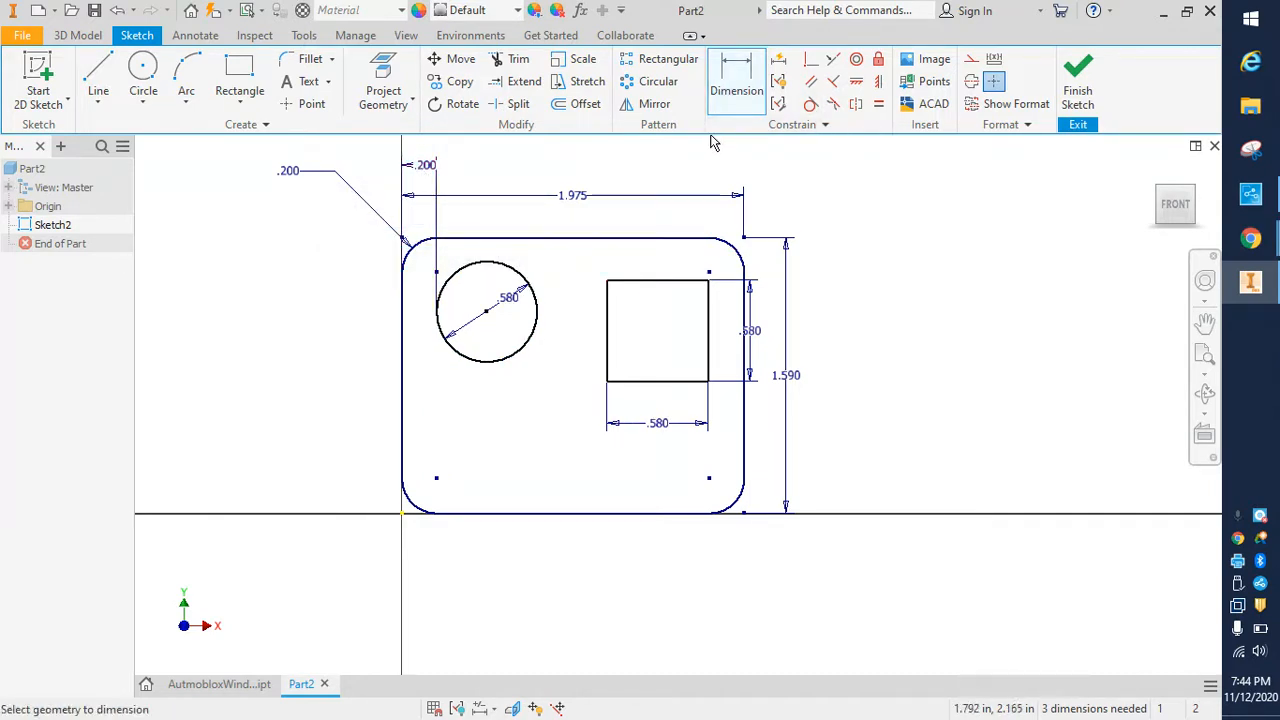
{"action": "left_click", "coordinate": [665, 240]}
{"action": "left_click", "coordinate": [672, 282]}
{"action": "left_click", "coordinate": [866, 250]}
{"action": "type", "text": ".5"}
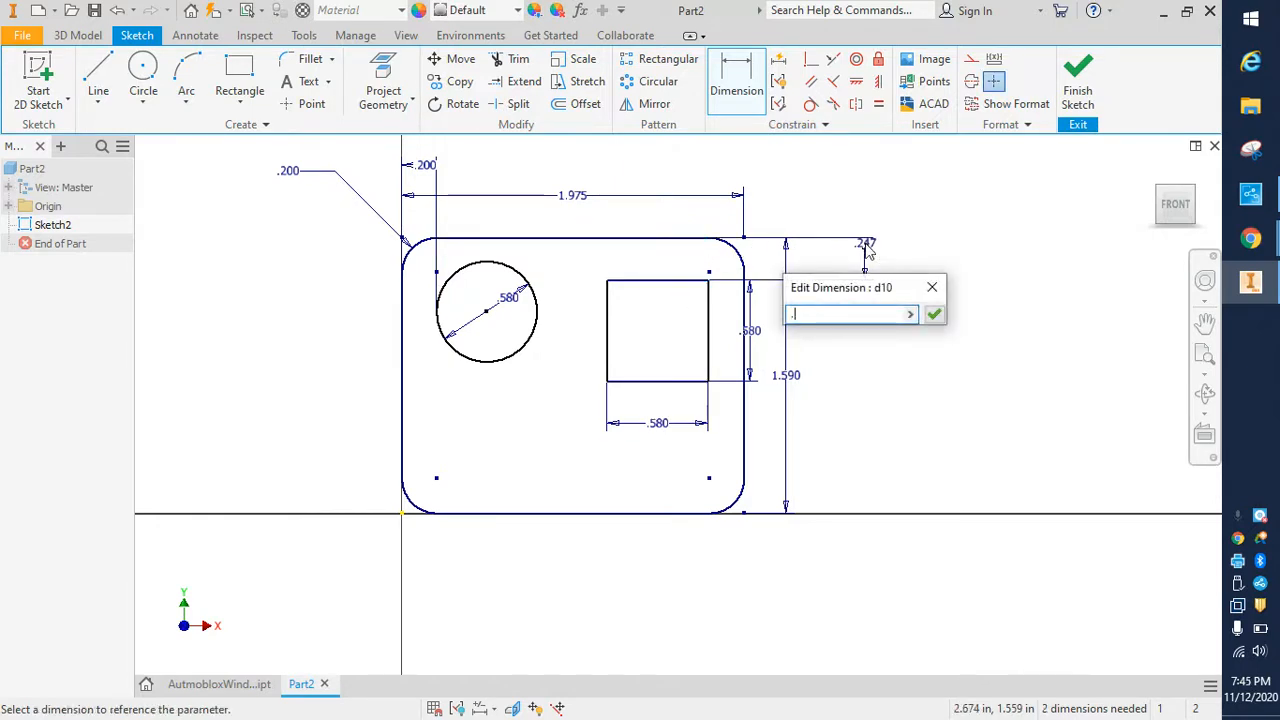
{"action": "key", "text": "Return"}
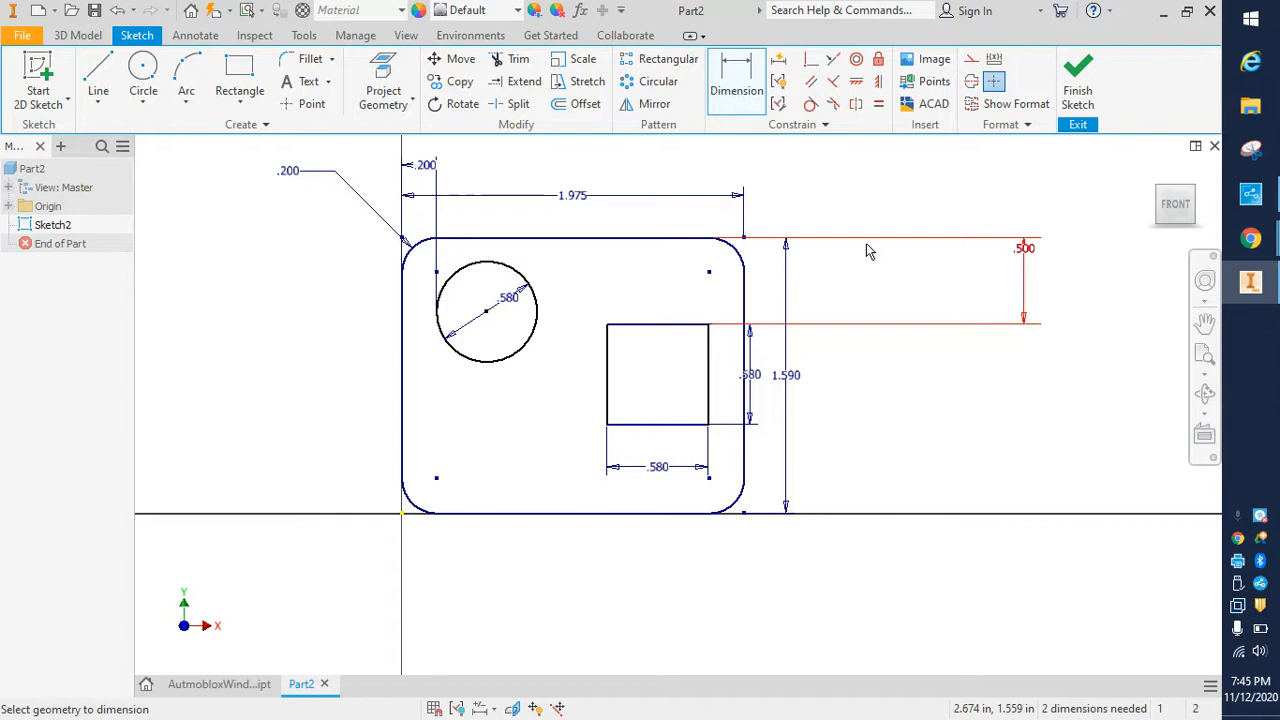
Step: Change the gap between the outline's top edge and the square's top side to 0.05 in
{"action": "left_click", "coordinate": [1024, 253]}
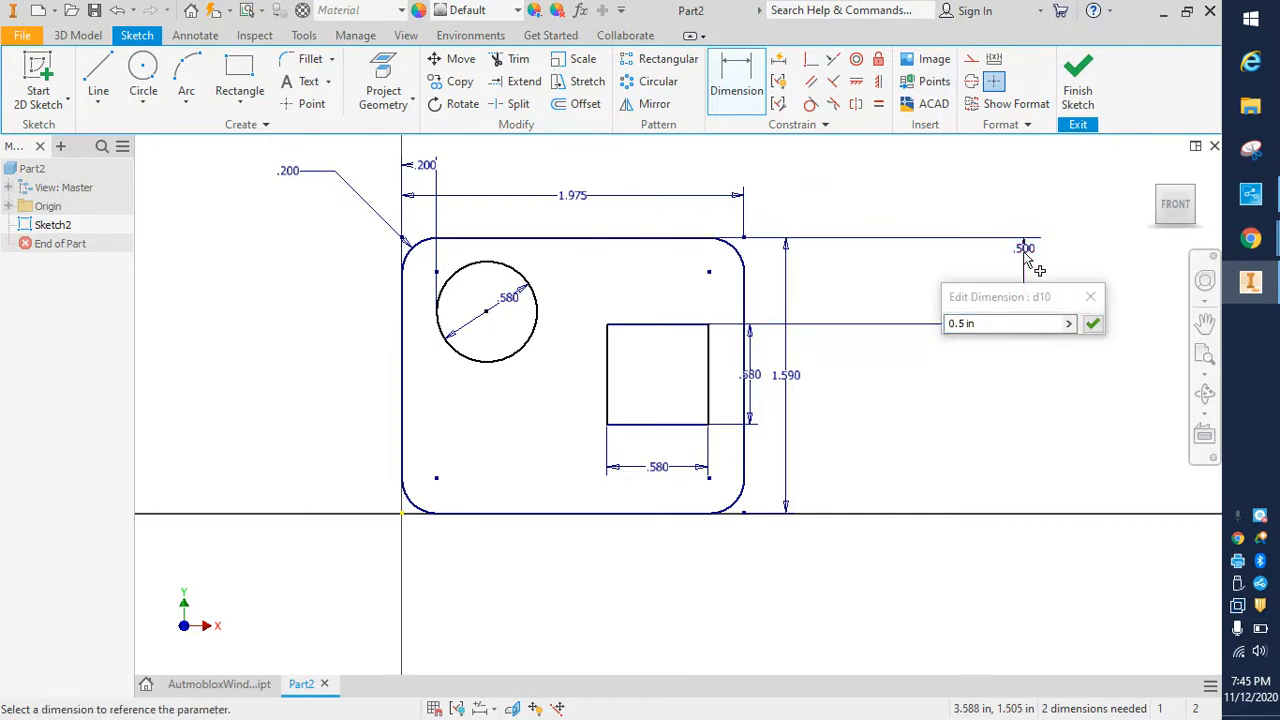
{"action": "type", "text": ".0"}
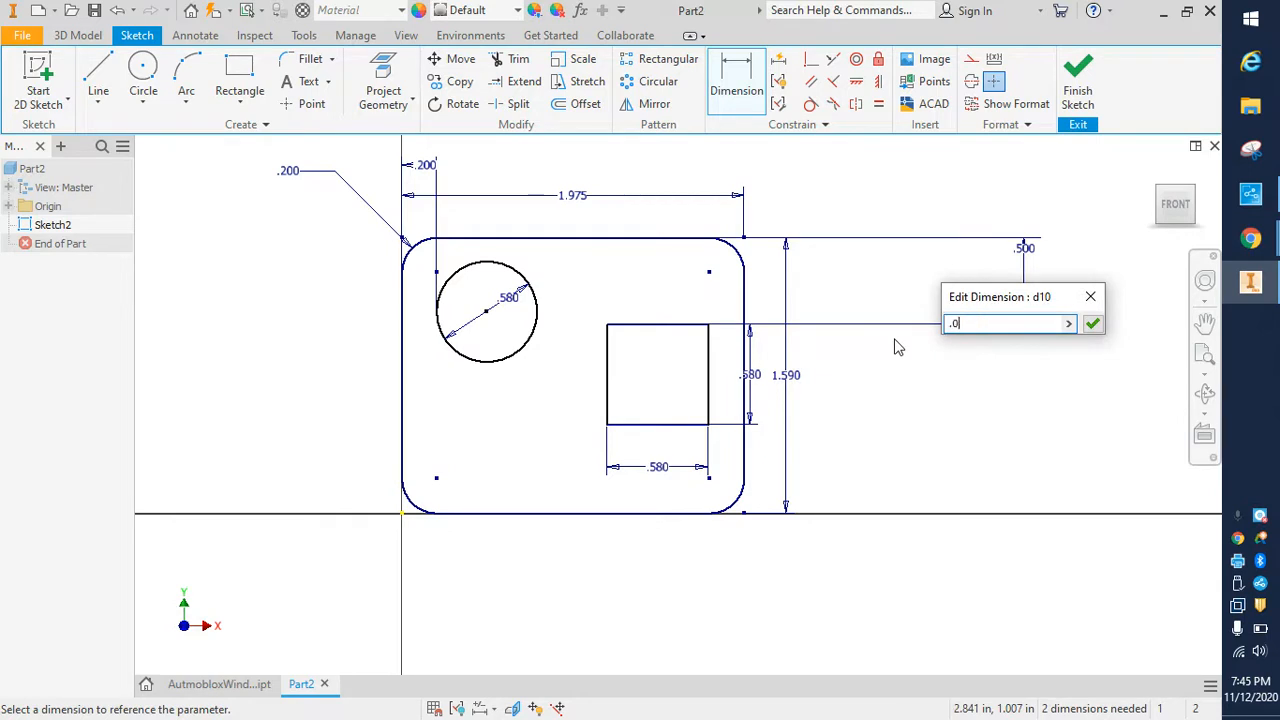
{"action": "type", "text": "5"}
{"action": "key", "text": "Return"}
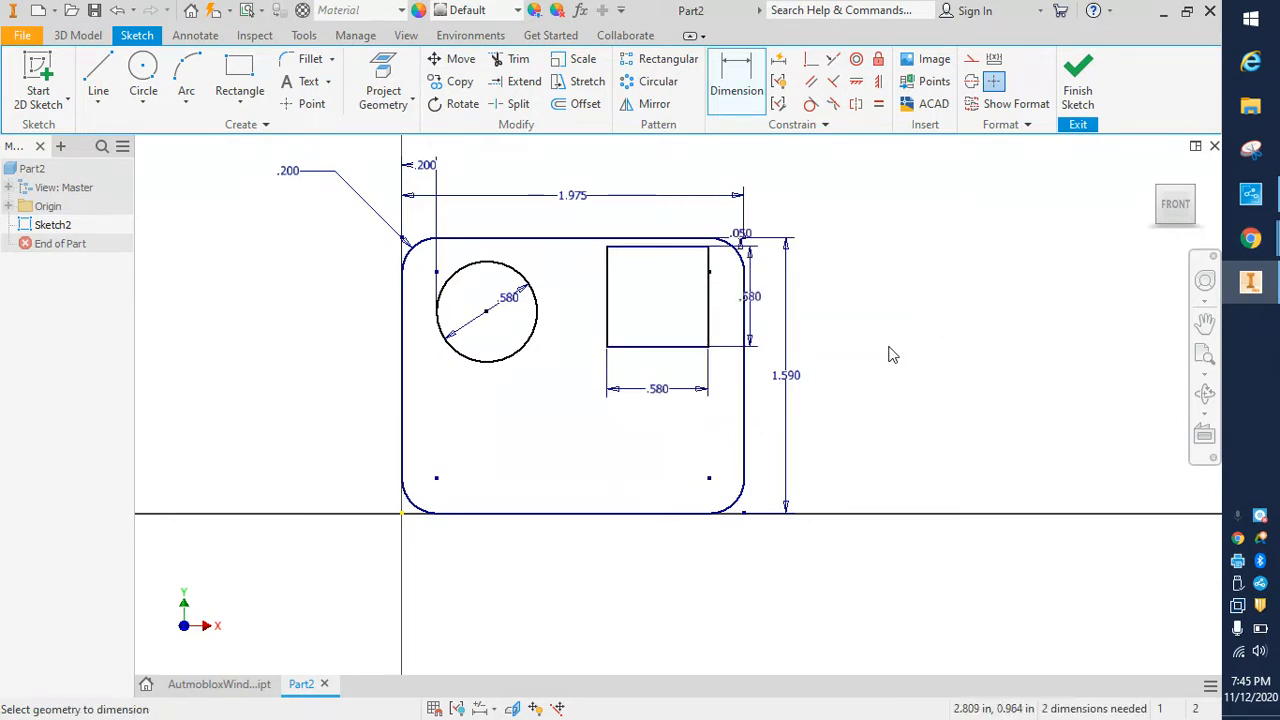
Step: Dimension the gap between the square's right side and the outline's right edge as 0.2 in
{"action": "left_click", "coordinate": [710, 304]}
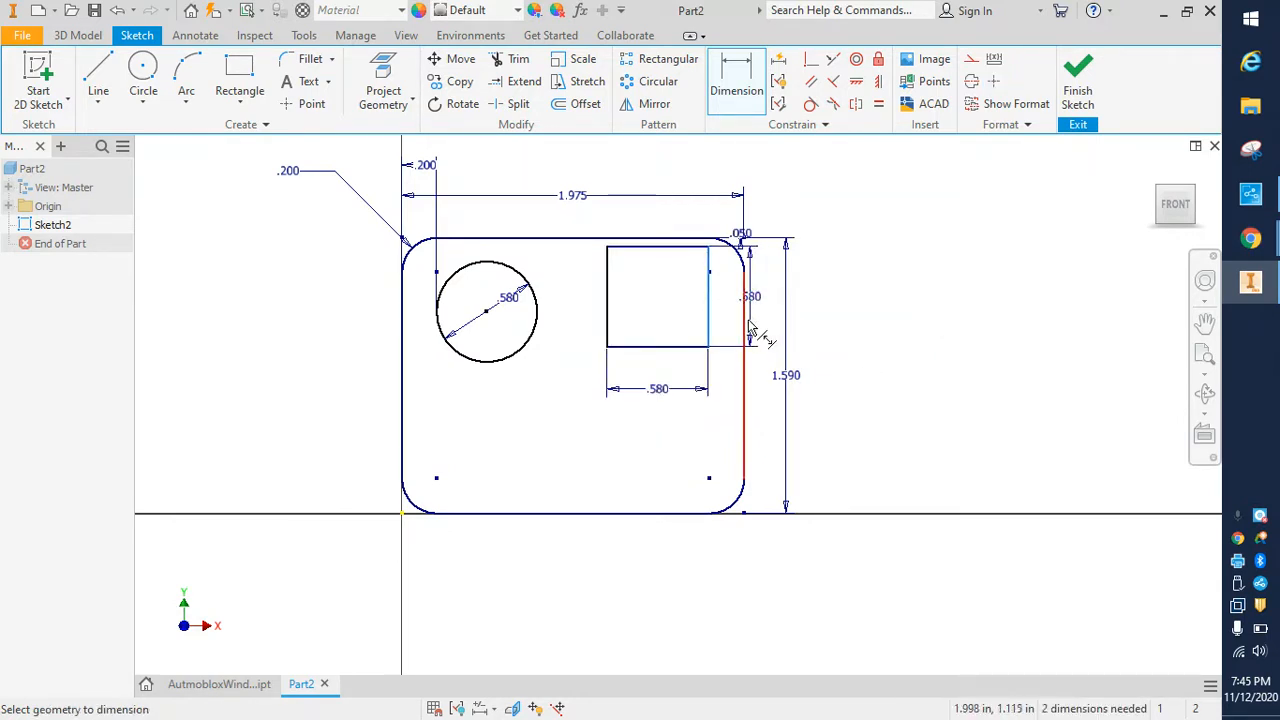
{"action": "left_click", "coordinate": [745, 321]}
{"action": "left_click", "coordinate": [743, 163]}
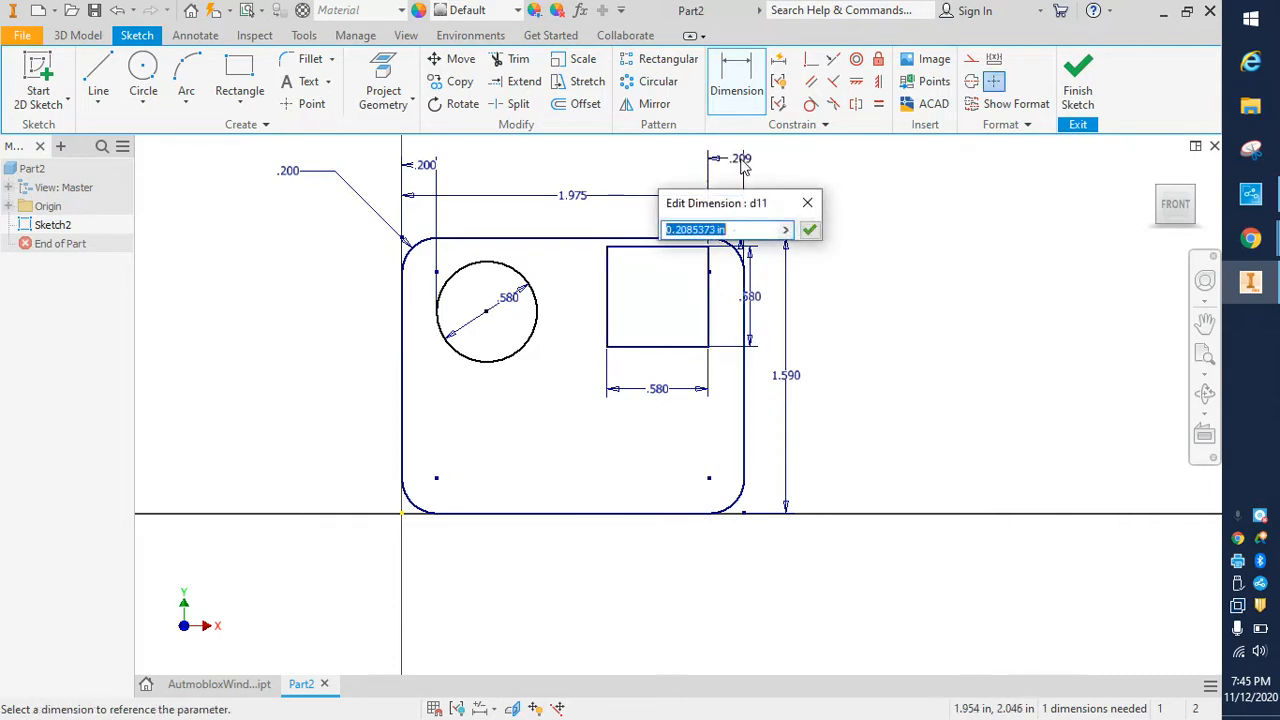
{"action": "type", "text": ".2"}
{"action": "key", "text": "Return"}
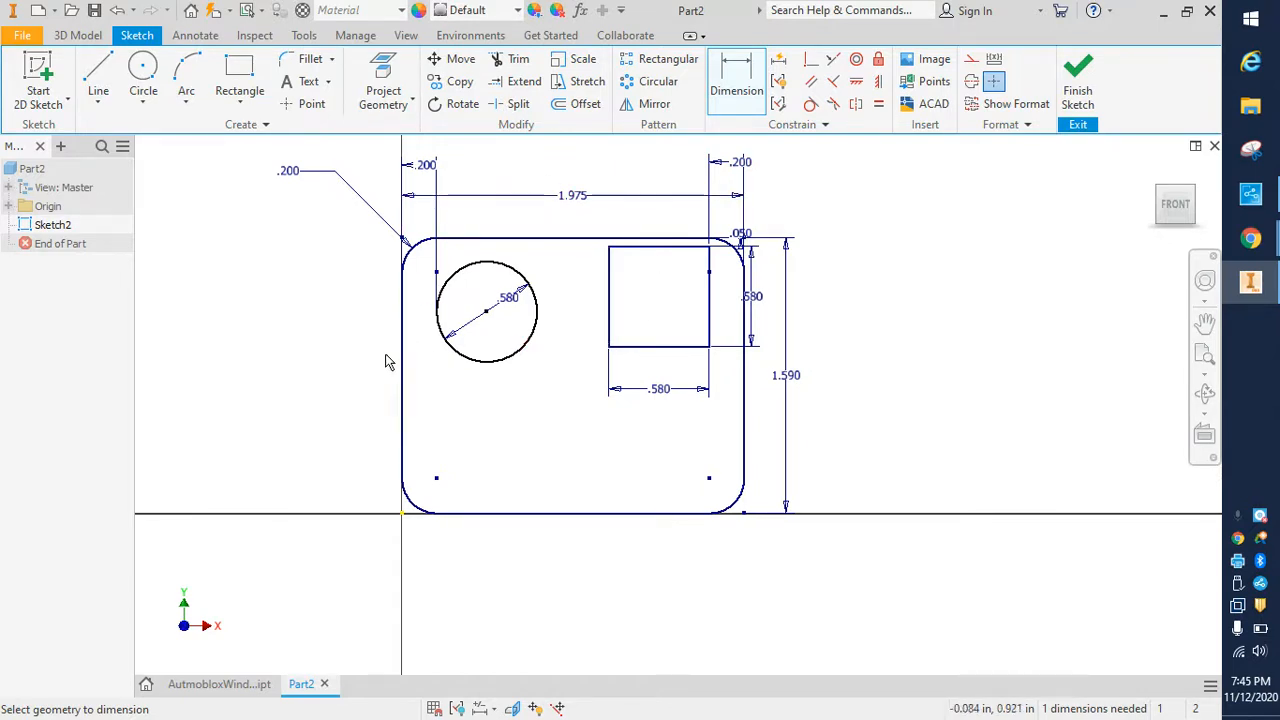
Step: Sketch a three-sided polygon with sides about 0.48 in long, pointing right, inside the lower-right area of the outline
{"action": "left_click", "coordinate": [240, 104]}
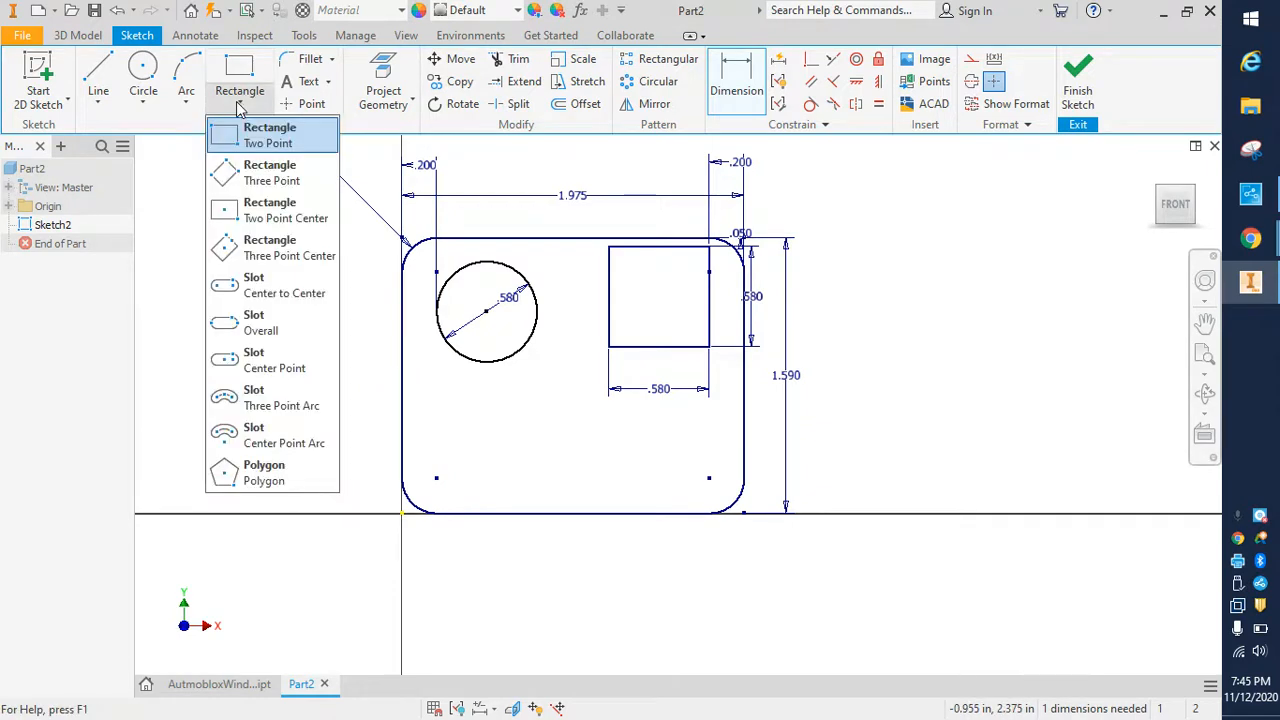
{"action": "left_click", "coordinate": [234, 471]}
{"action": "type", "text": "3"}
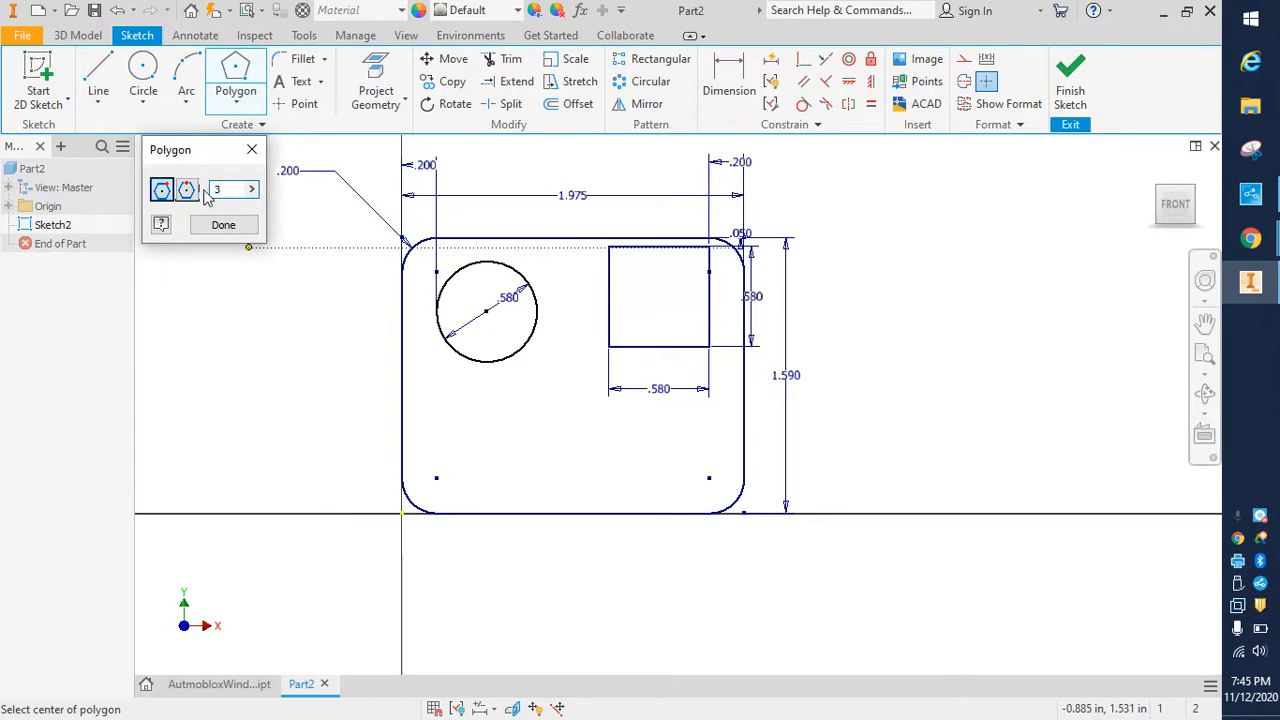
{"action": "left_click", "coordinate": [664, 449]}
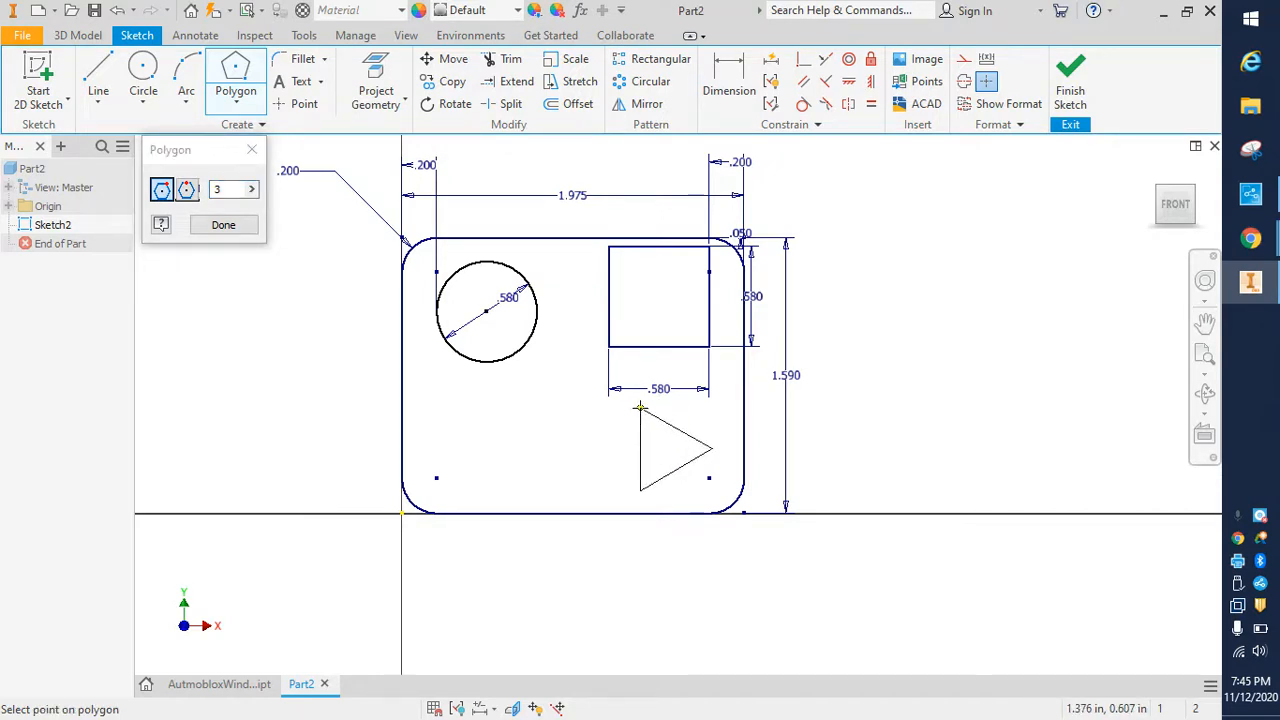
{"action": "left_click", "coordinate": [640, 407]}
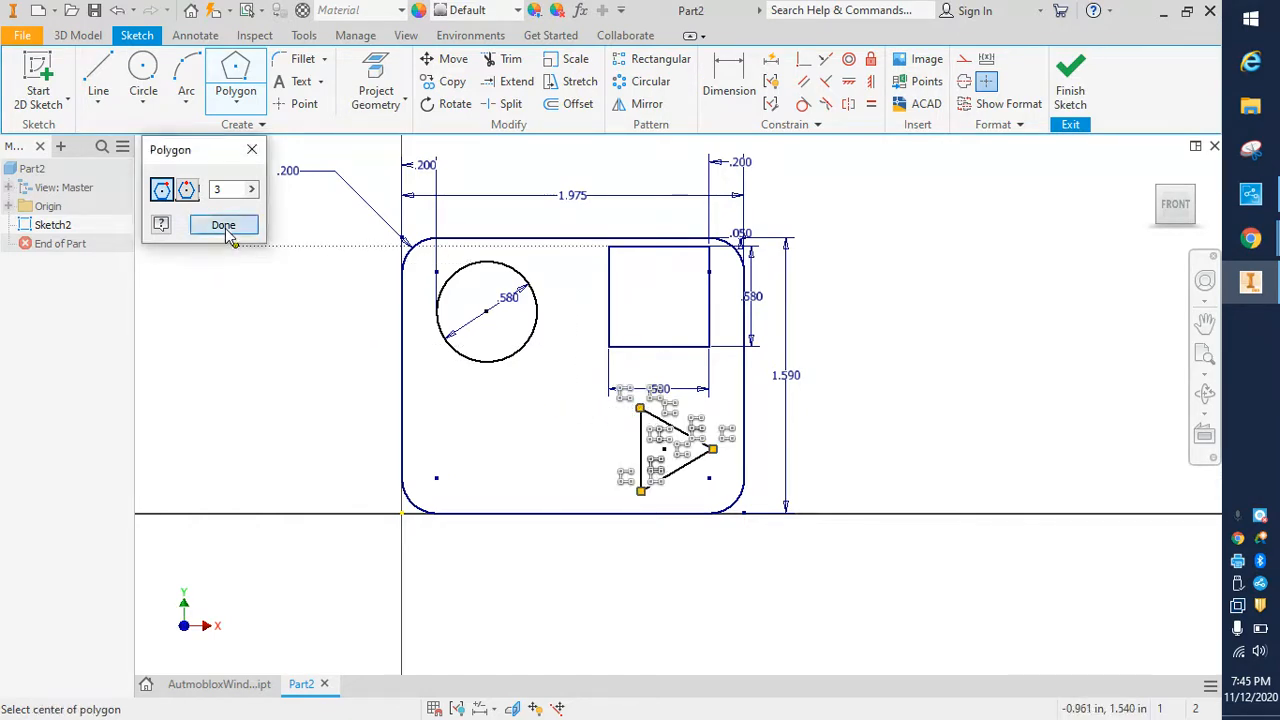
{"action": "left_click", "coordinate": [223, 225]}
Step: Dimension the triangle's left side as 0.638 in
{"action": "left_click", "coordinate": [729, 80]}
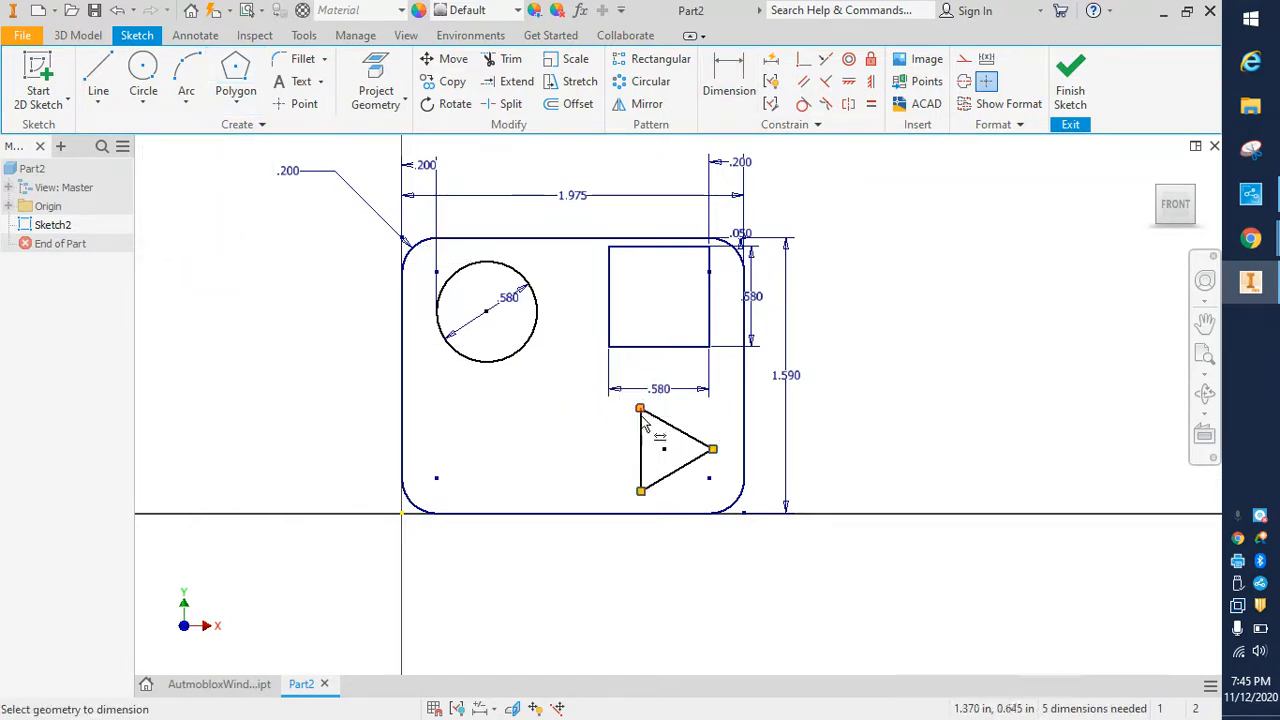
{"action": "left_click", "coordinate": [640, 445]}
{"action": "left_click", "coordinate": [621, 447]}
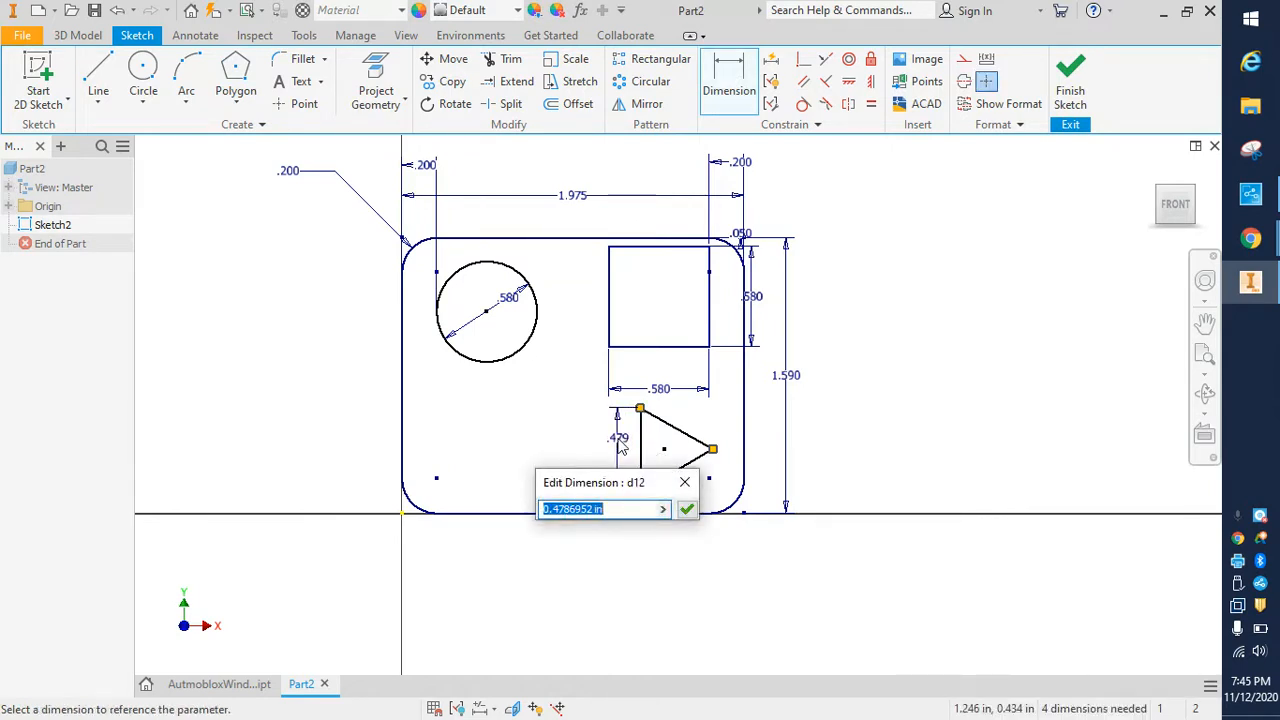
{"action": "type", "text": ".638"}
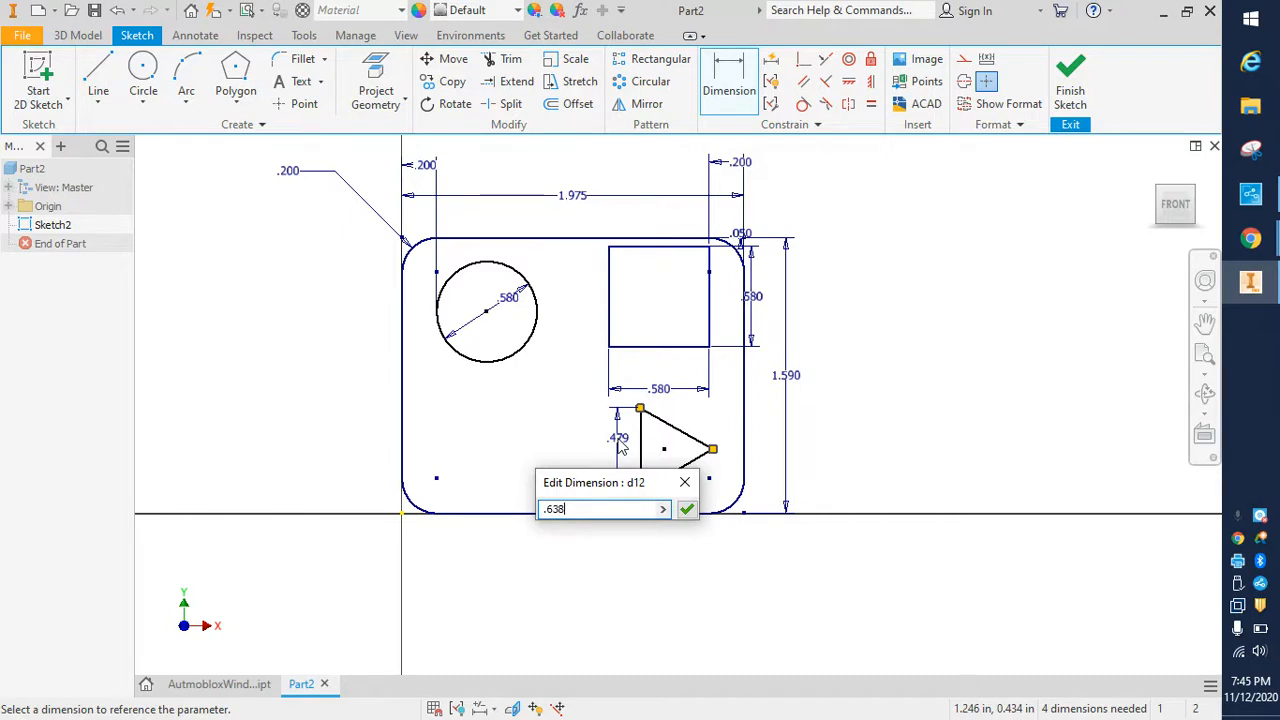
{"action": "key", "text": "Return"}
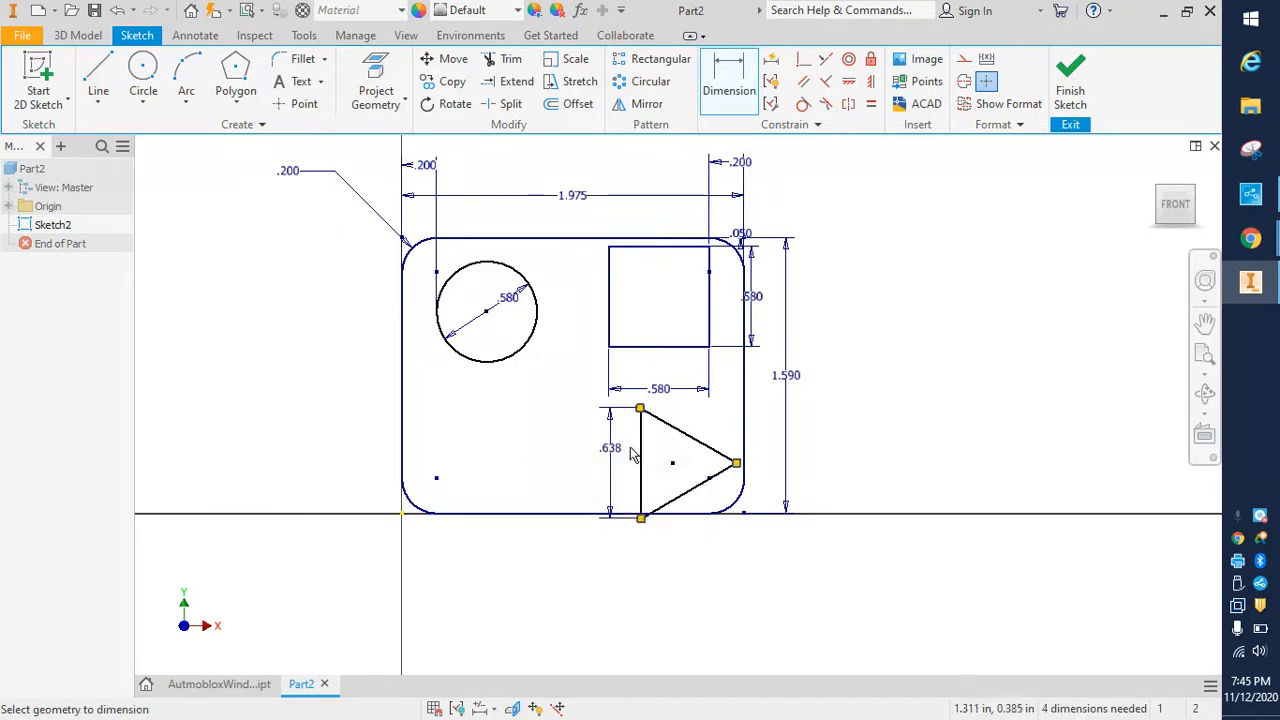
{"action": "right_click", "coordinate": [904, 432]}
{"action": "left_click", "coordinate": [962, 426]}
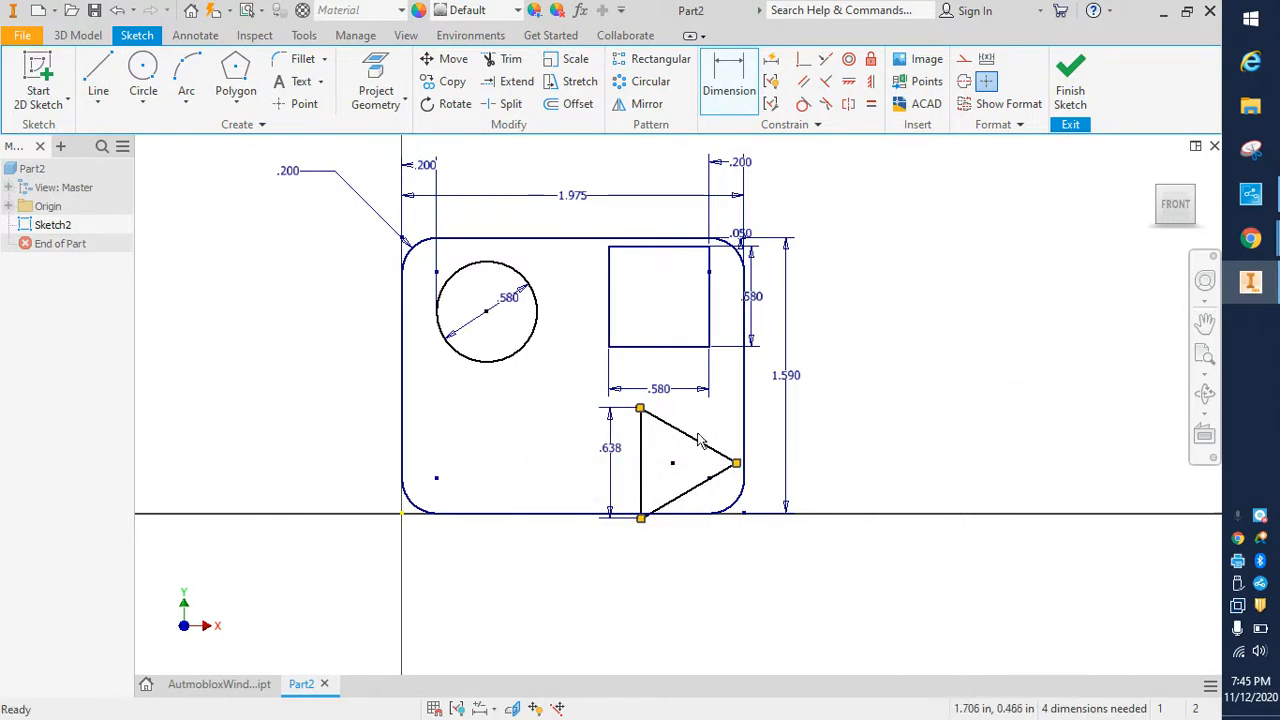
Step: Undo the triangle's side dimension and the triangle itself
{"action": "left_click", "coordinate": [643, 470]}
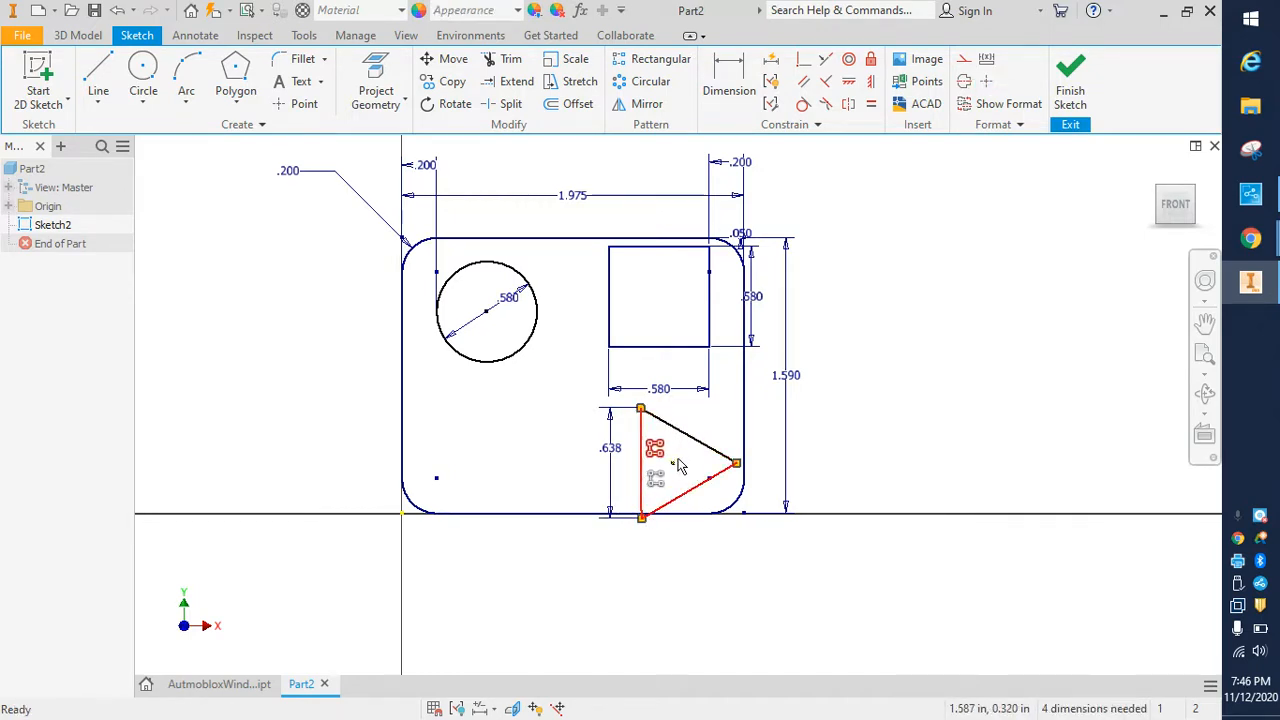
{"action": "scroll", "coordinate": [668, 490], "scroll_direction": "up", "scroll_amount": 4}
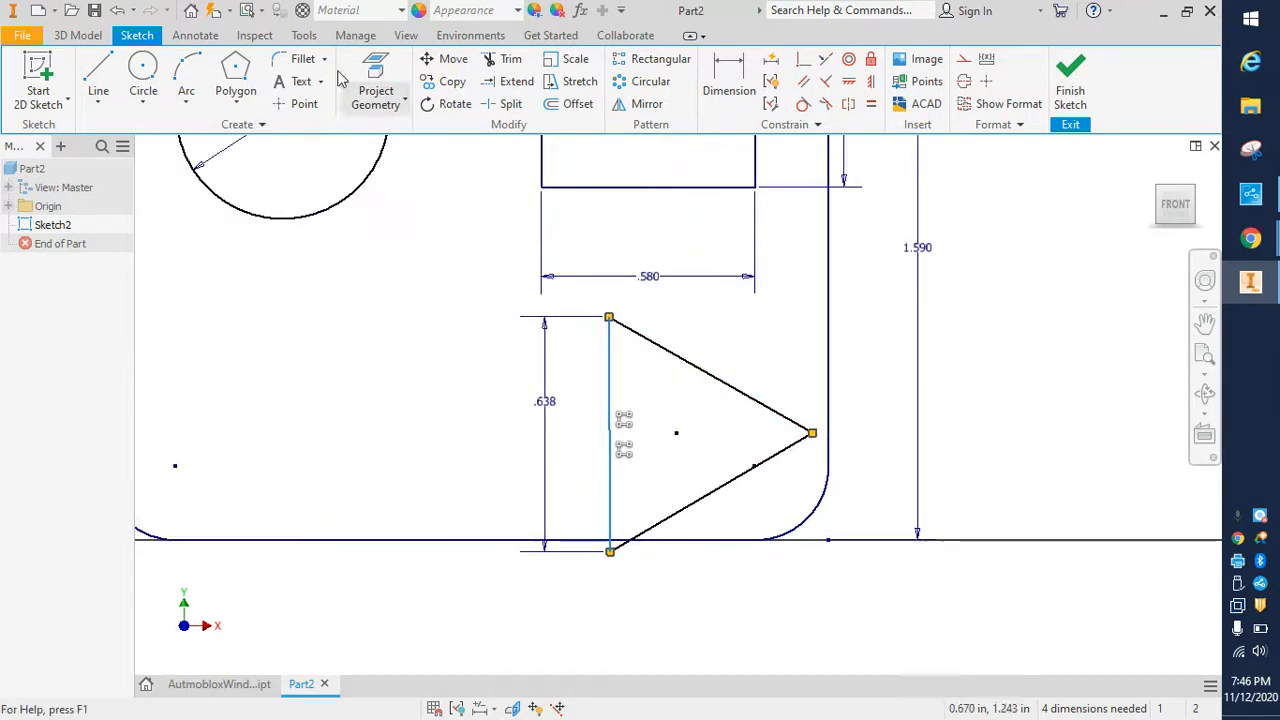
{"action": "left_click", "coordinate": [119, 12]}
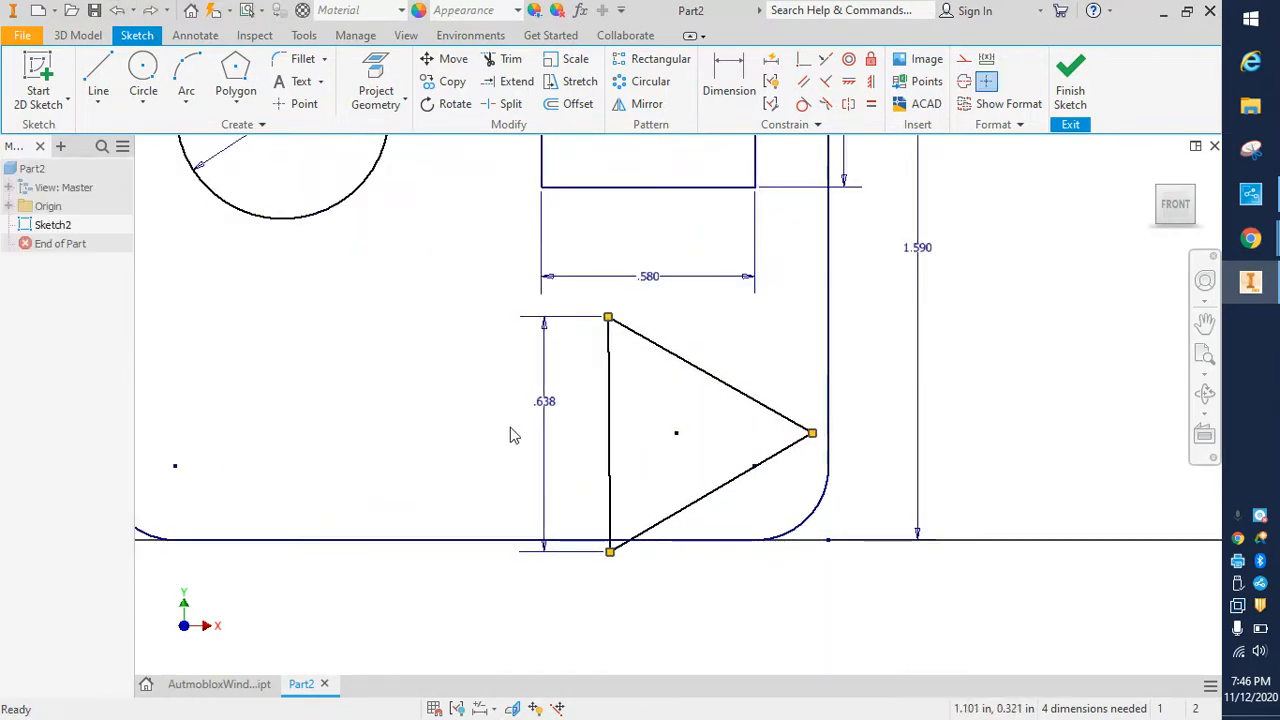
{"action": "left_click", "coordinate": [118, 12]}
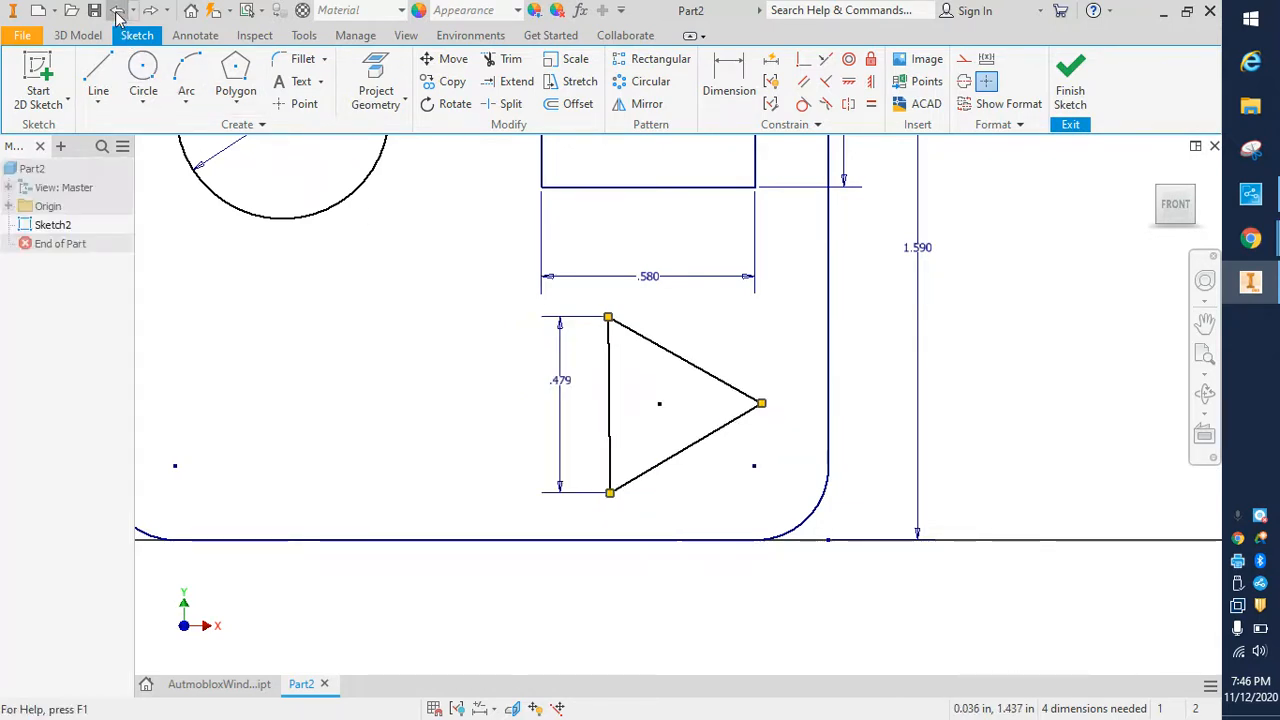
{"action": "left_click_drag", "start_coordinate": [609, 492], "coordinate": [609, 493]}
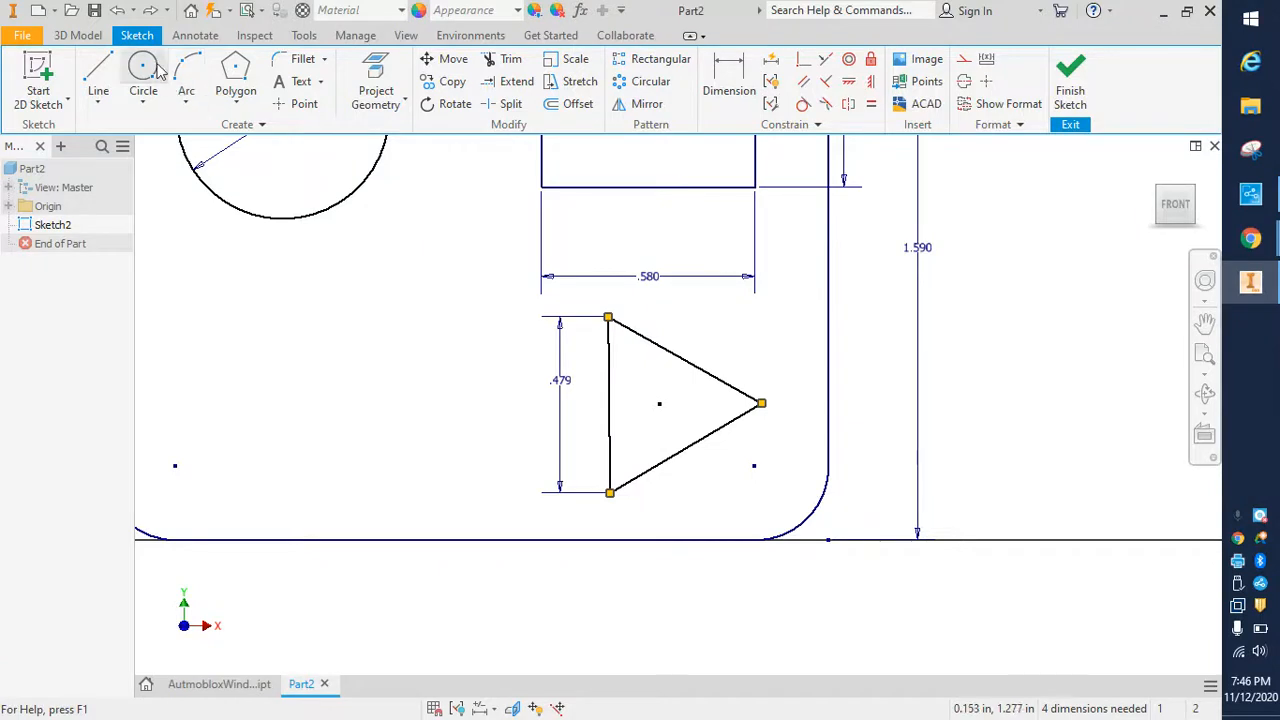
{"action": "left_click", "coordinate": [116, 11]}
{"action": "left_click", "coordinate": [116, 11]}
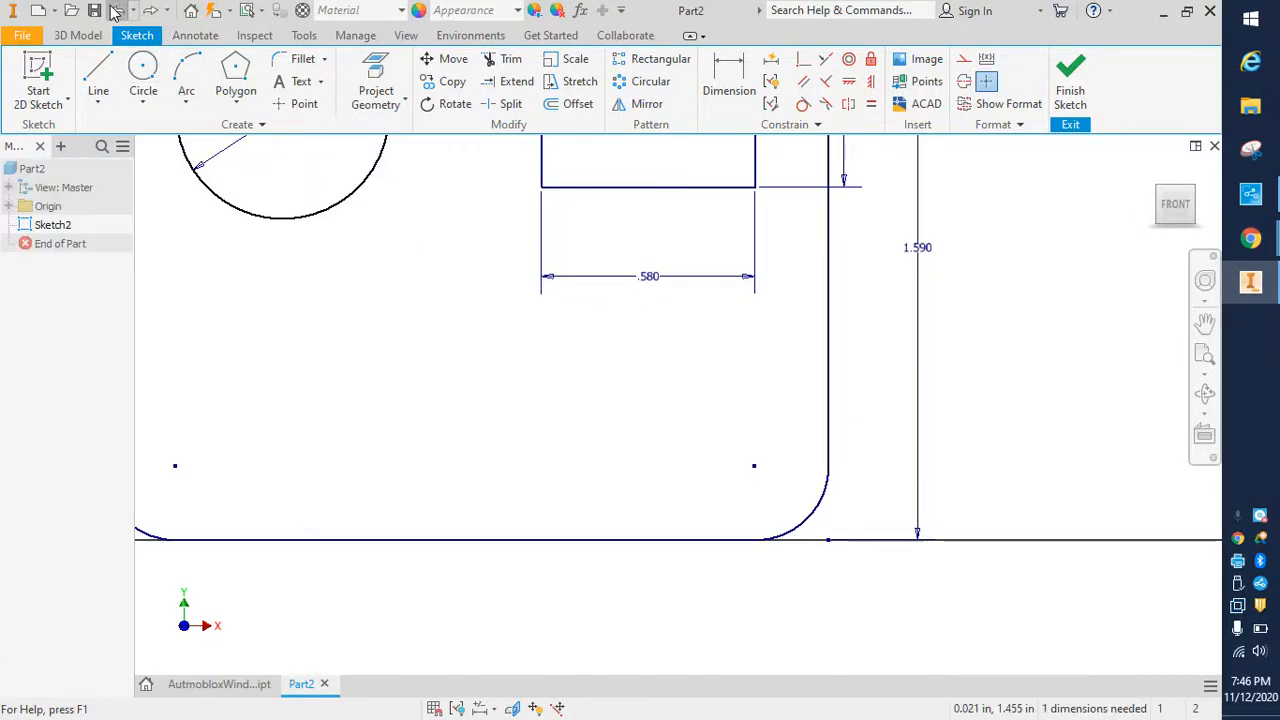
Step: Sketch a right-pointing three-sided polygon with sides about 0.71 in long below the square, and constrain its left side vertical
{"action": "left_click", "coordinate": [236, 75]}
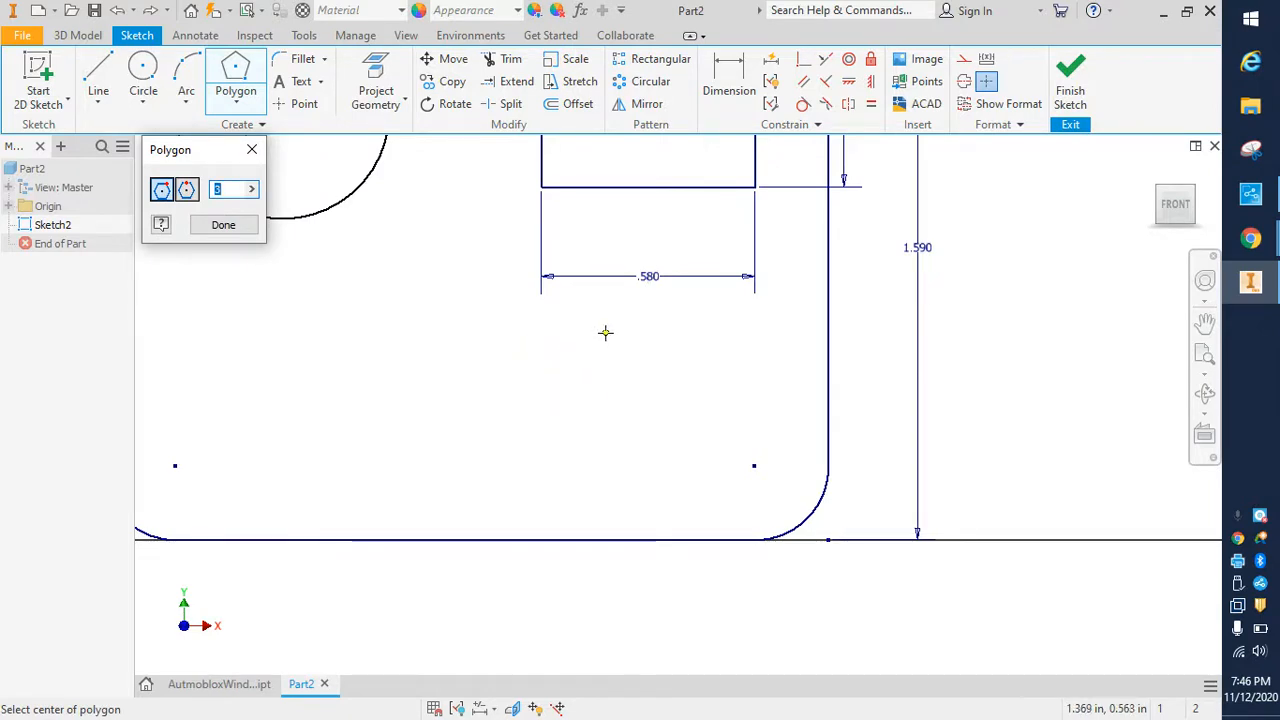
{"action": "left_click", "coordinate": [640, 366]}
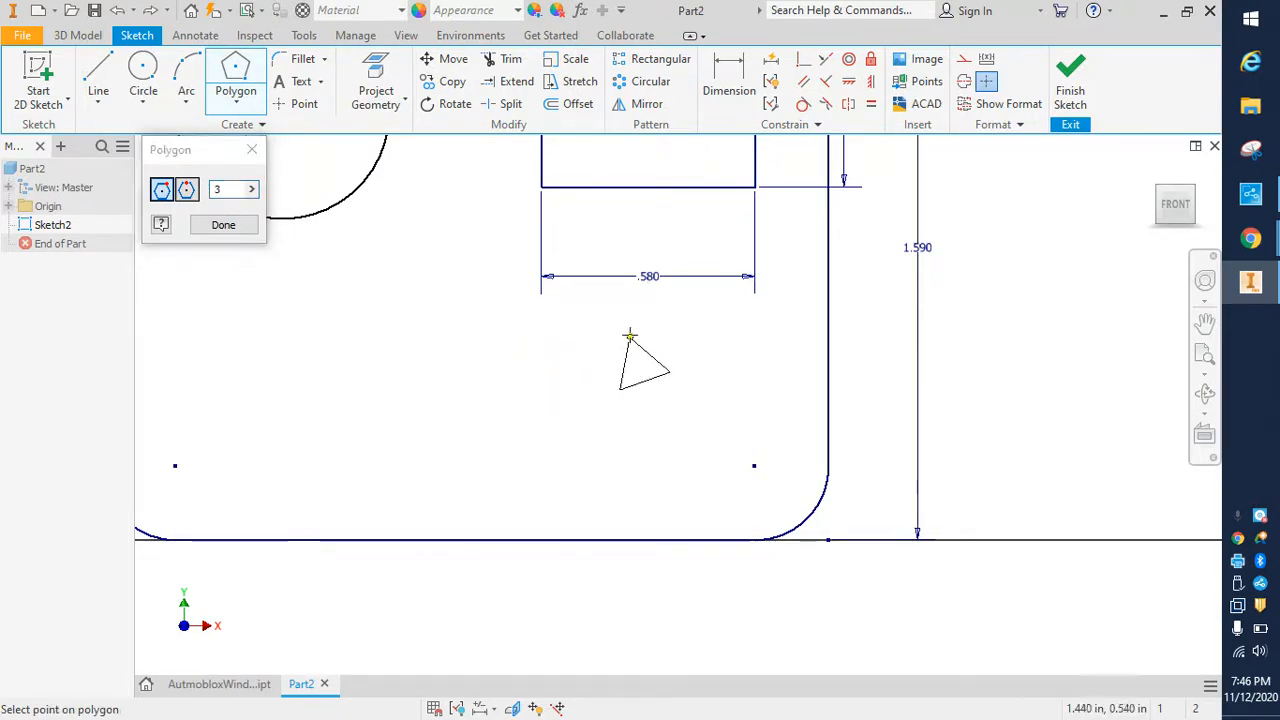
{"action": "left_click", "coordinate": [565, 237]}
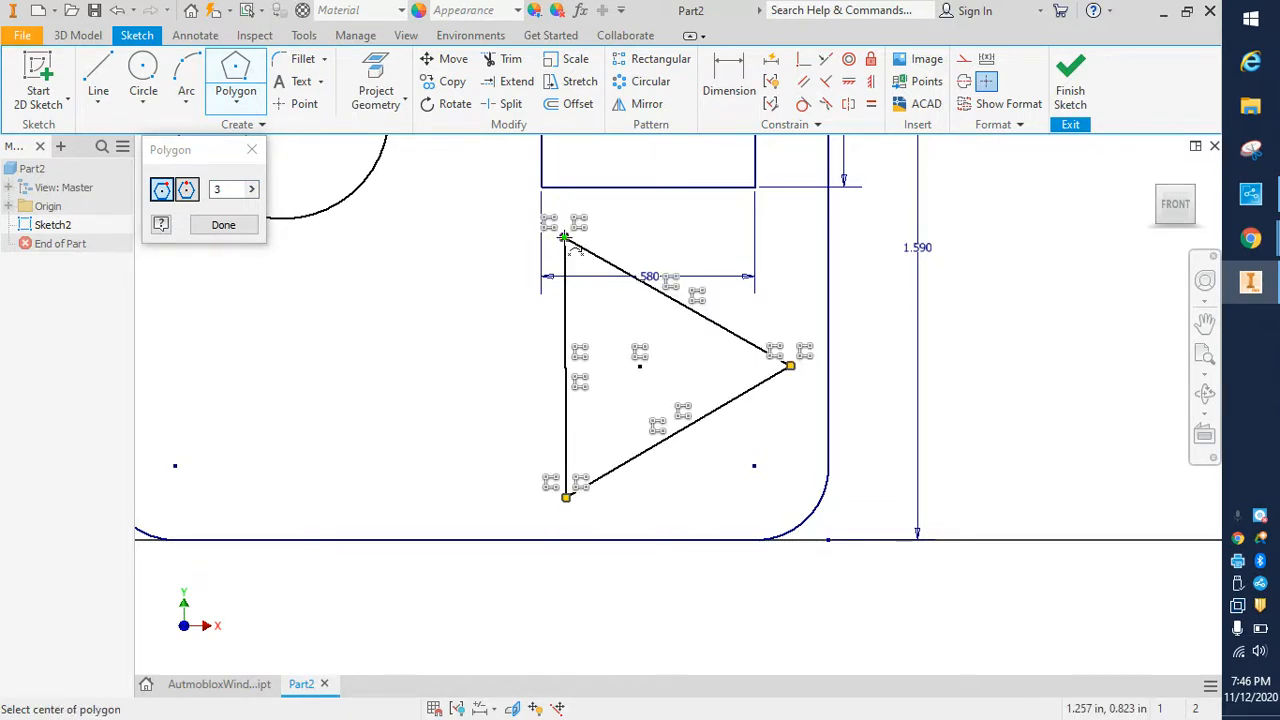
{"action": "left_click", "coordinate": [849, 82]}
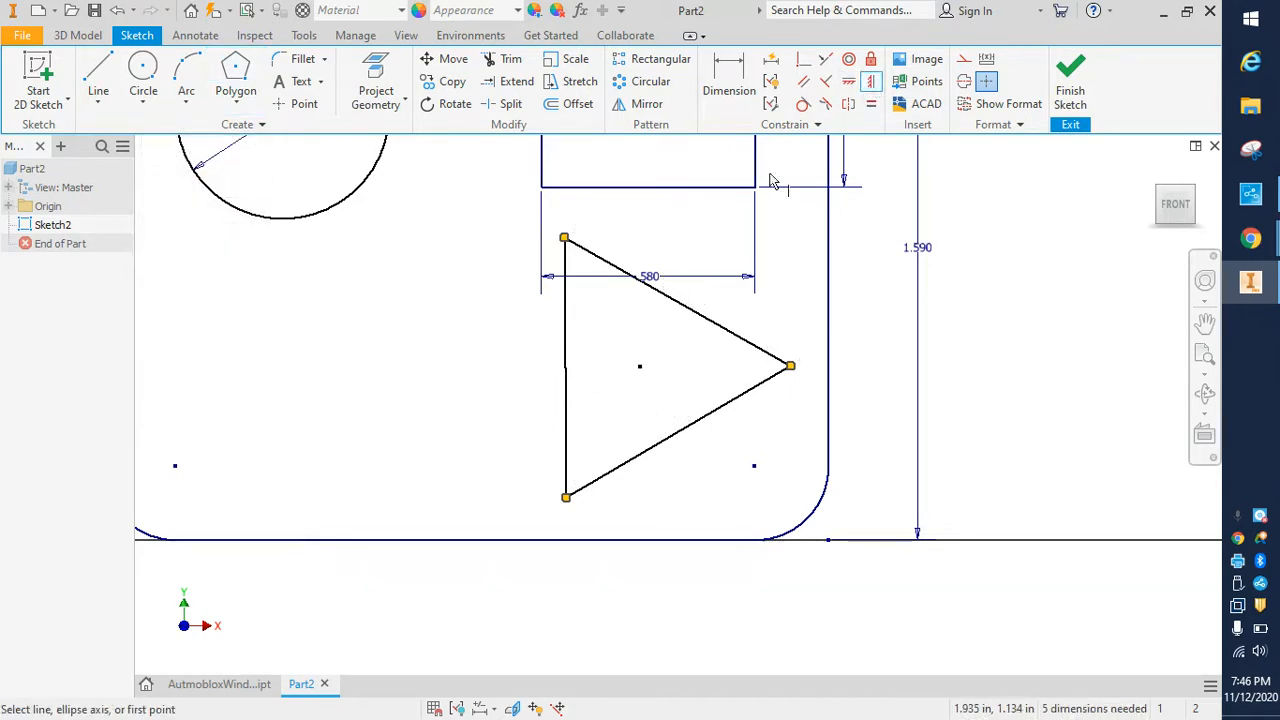
{"action": "left_click", "coordinate": [571, 354]}
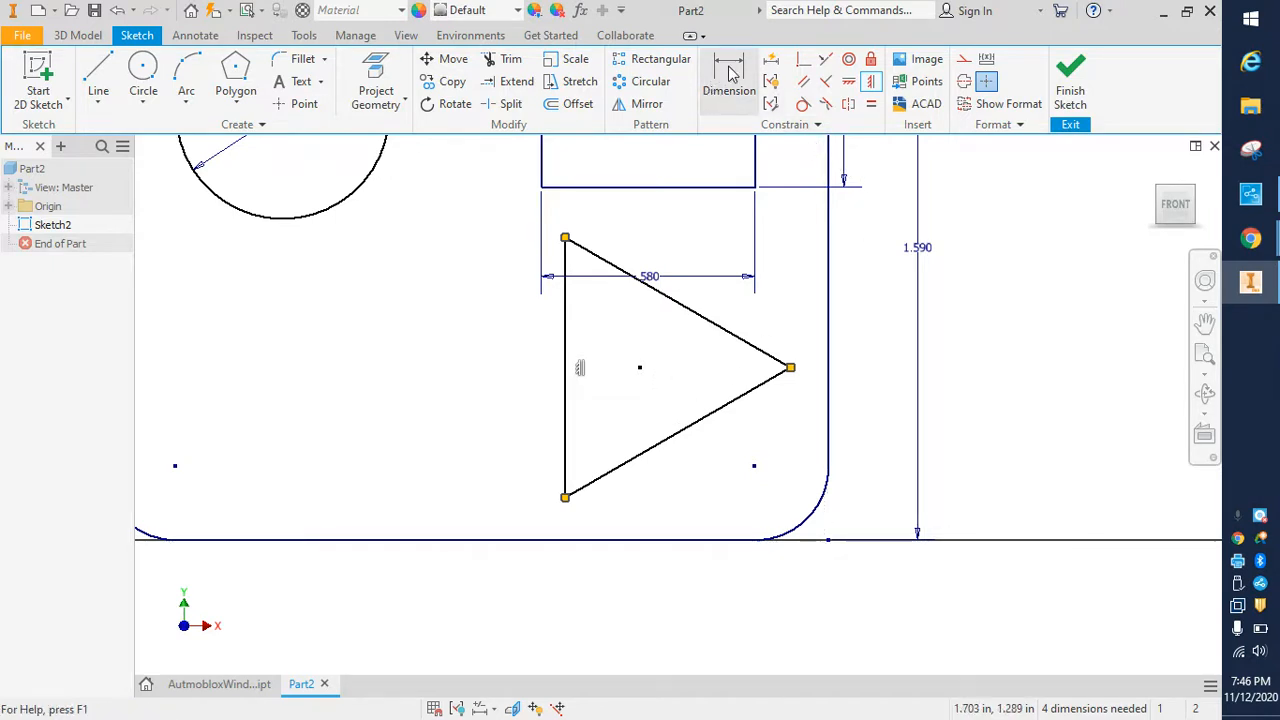
Step: Dimension the gap between the outline's bottom edge and the triangle's lower-left vertex as 0.05 in
{"action": "left_click", "coordinate": [712, 84]}
{"action": "left_click", "coordinate": [583, 540]}
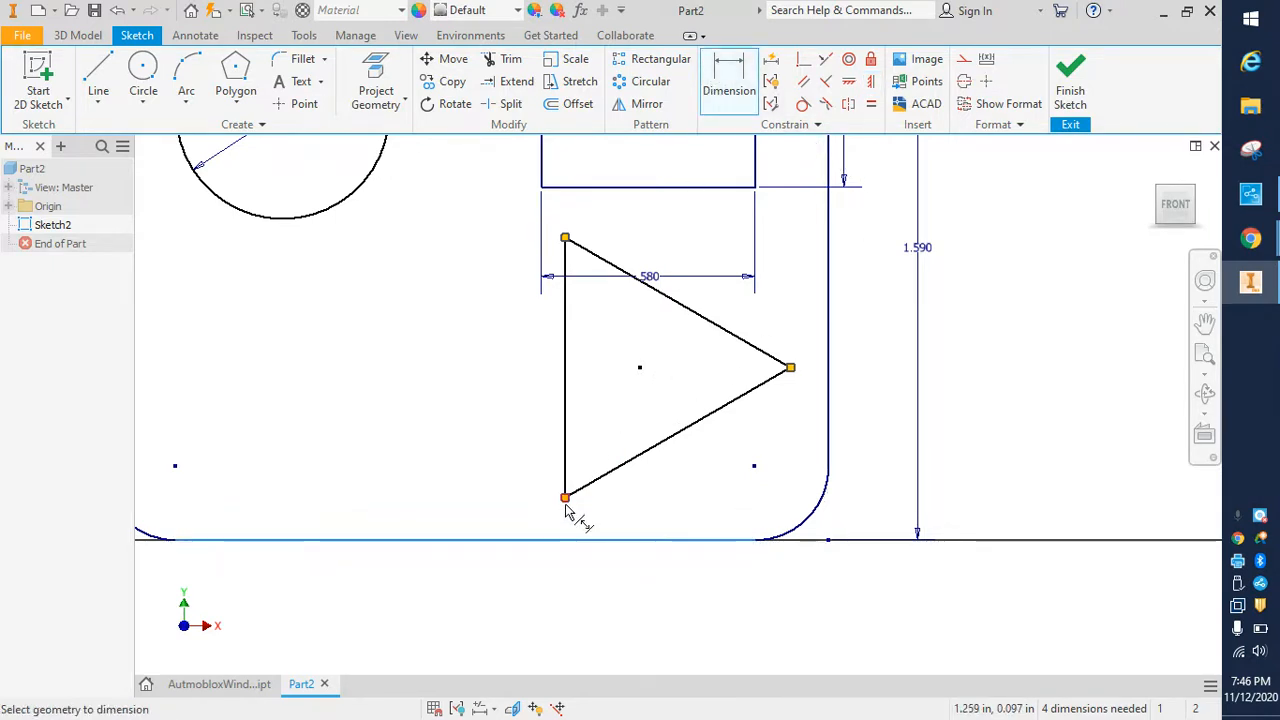
{"action": "left_click", "coordinate": [565, 497]}
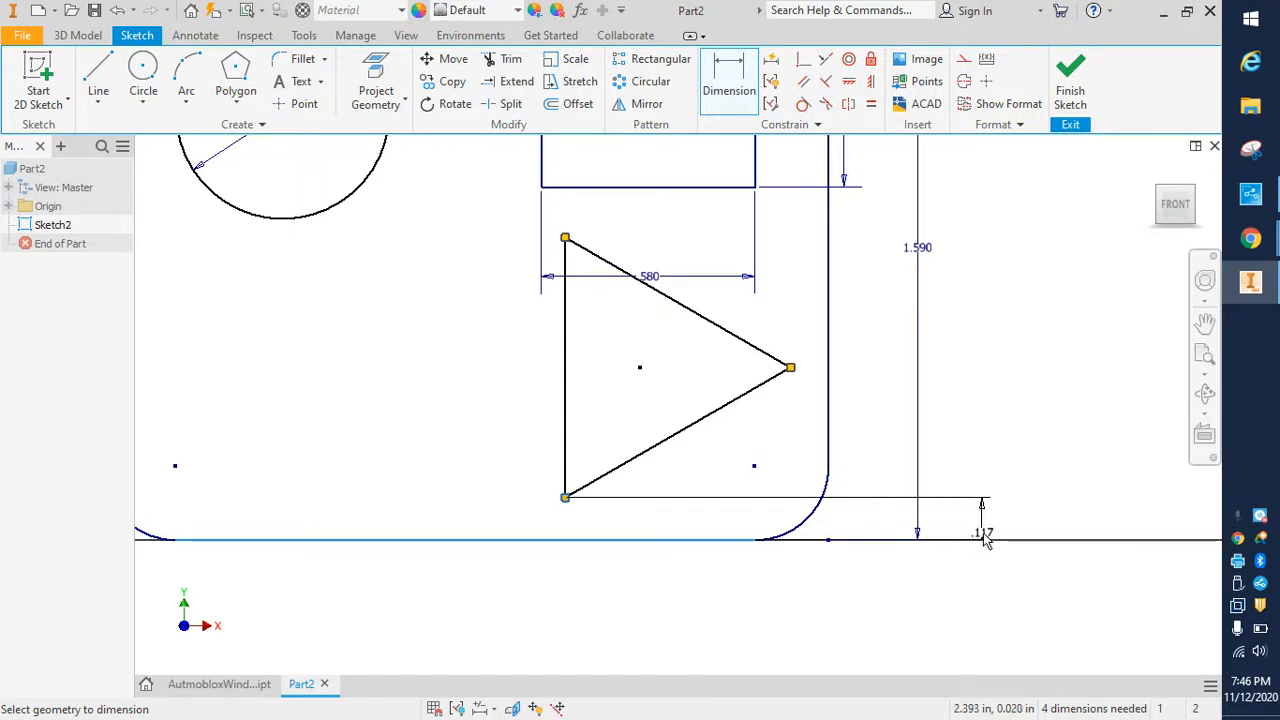
{"action": "left_click", "coordinate": [983, 538]}
{"action": "type", "text": ".05"}
{"action": "key", "text": "Return"}
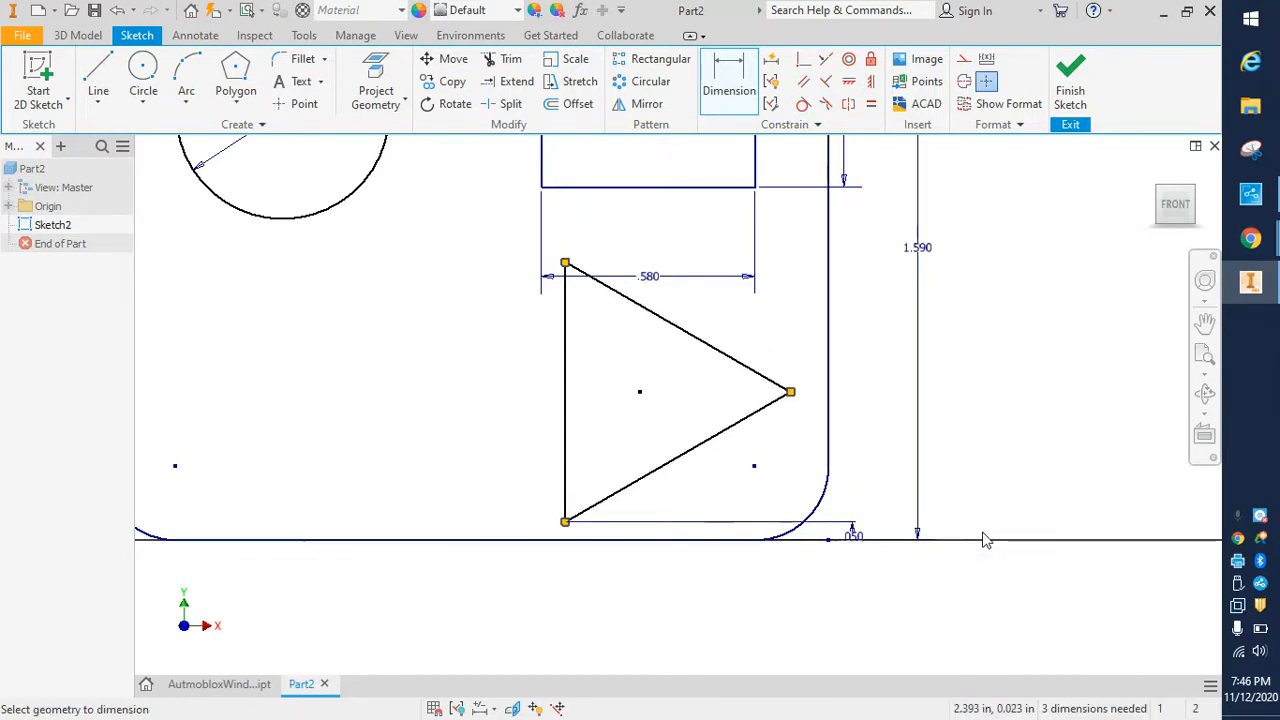
Step: Dimension the length of the triangle's vertical left side as 0.638 in
{"action": "left_click", "coordinate": [566, 385]}
{"action": "left_click", "coordinate": [530, 362]}
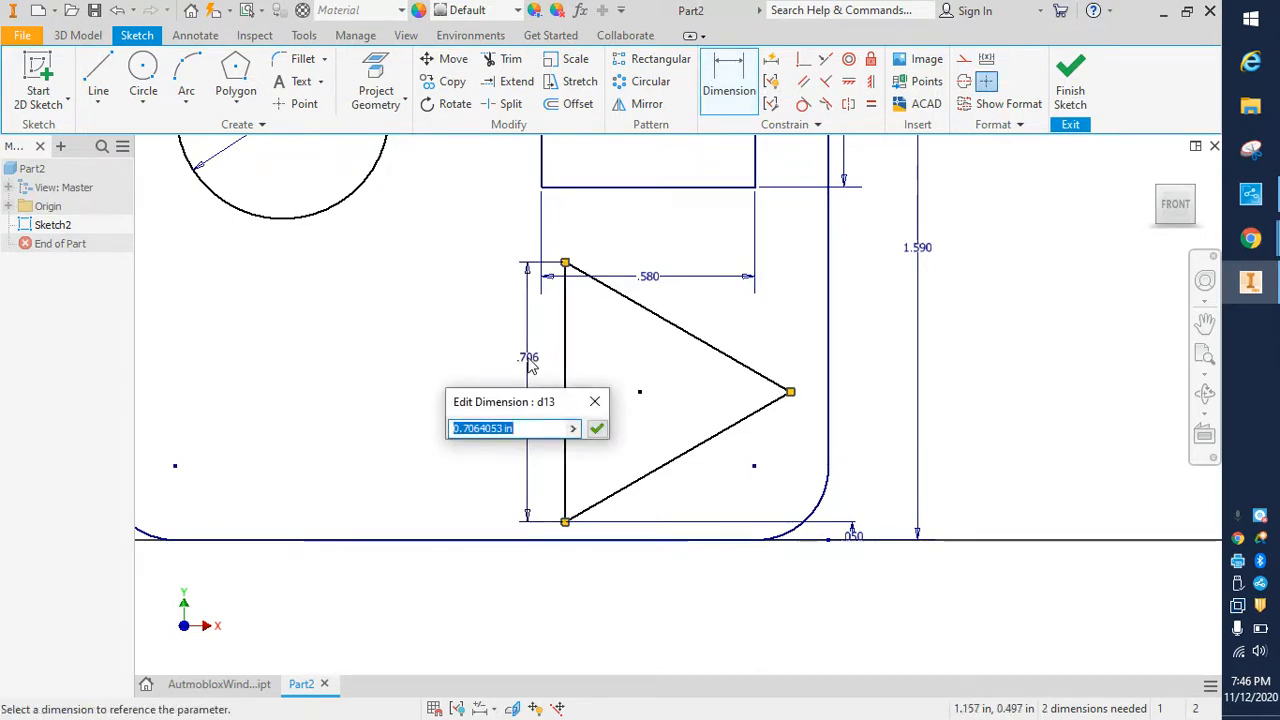
{"action": "type", "text": ".638"}
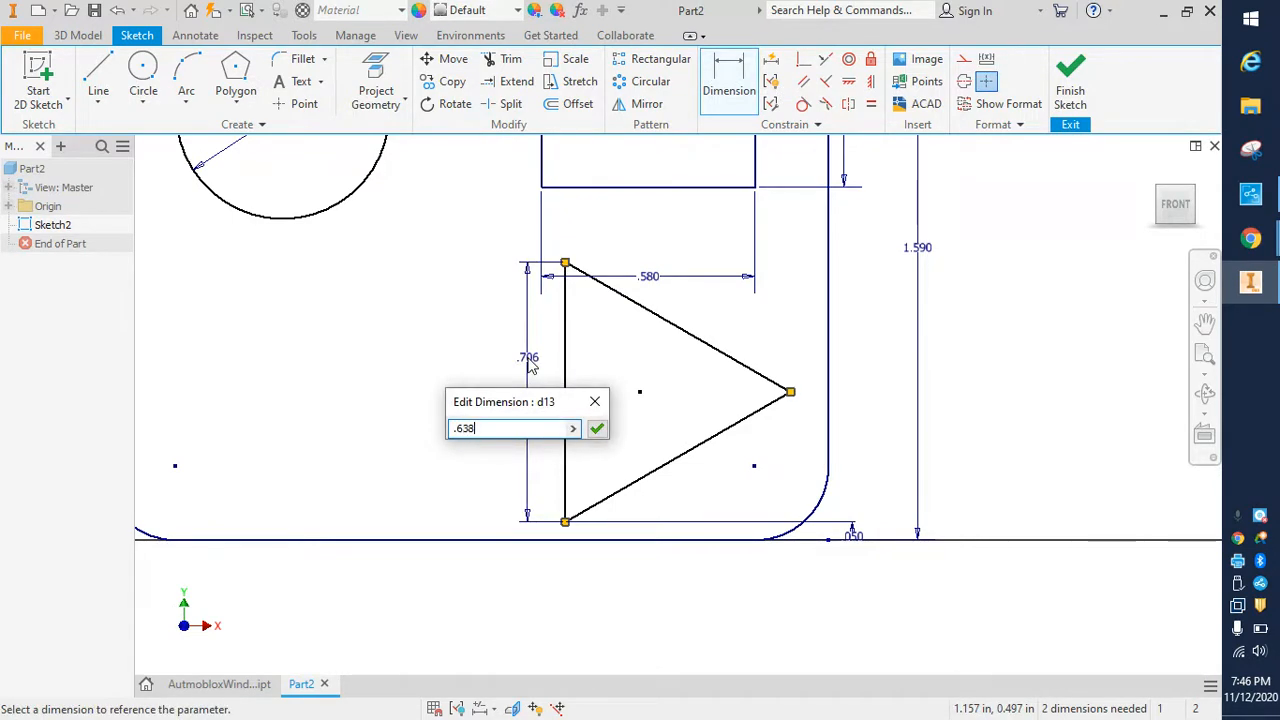
{"action": "key", "text": "Return"}
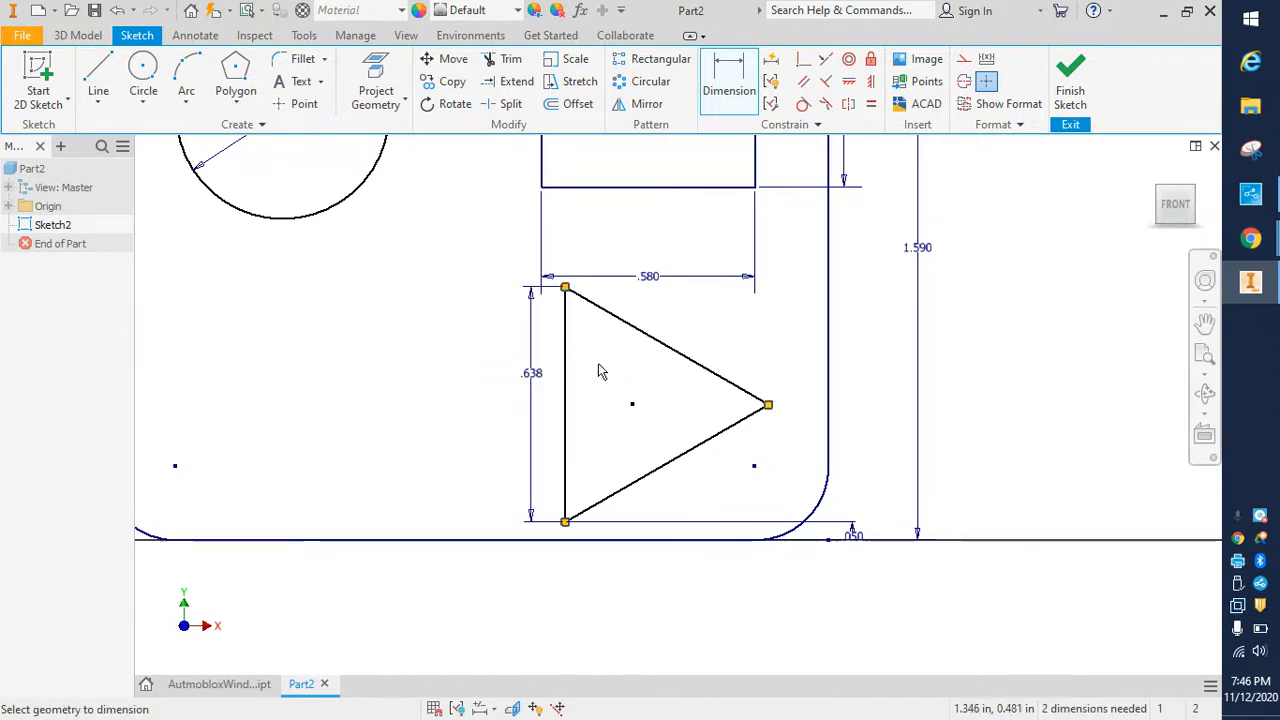
Step: Dimension the horizontal gap between the triangle's right vertex and the outline's right edge as 0.2 in
{"action": "scroll", "coordinate": [601, 368], "scroll_direction": "up", "scroll_amount": 3}
{"action": "scroll", "coordinate": [603, 370], "scroll_direction": "down", "scroll_amount": 4}
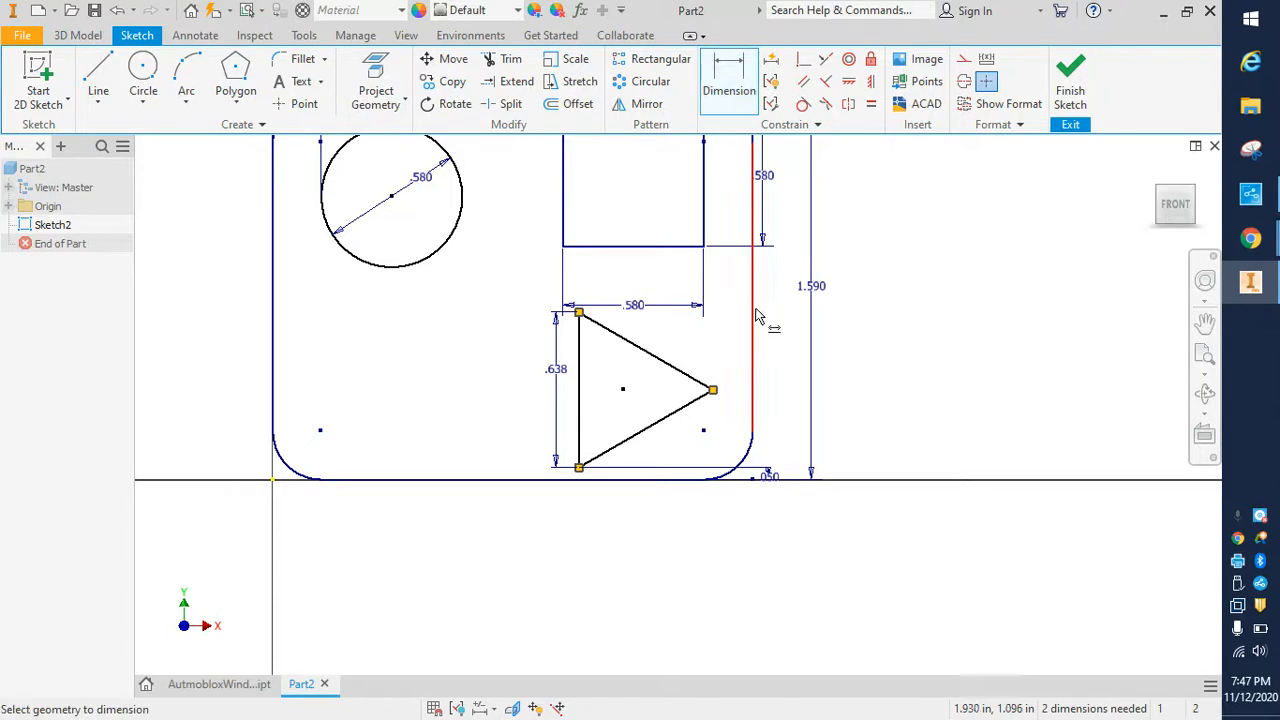
{"action": "left_click", "coordinate": [713, 390]}
{"action": "left_click", "coordinate": [752, 388]}
{"action": "left_click", "coordinate": [736, 560]}
{"action": "type", "text": ".2"}
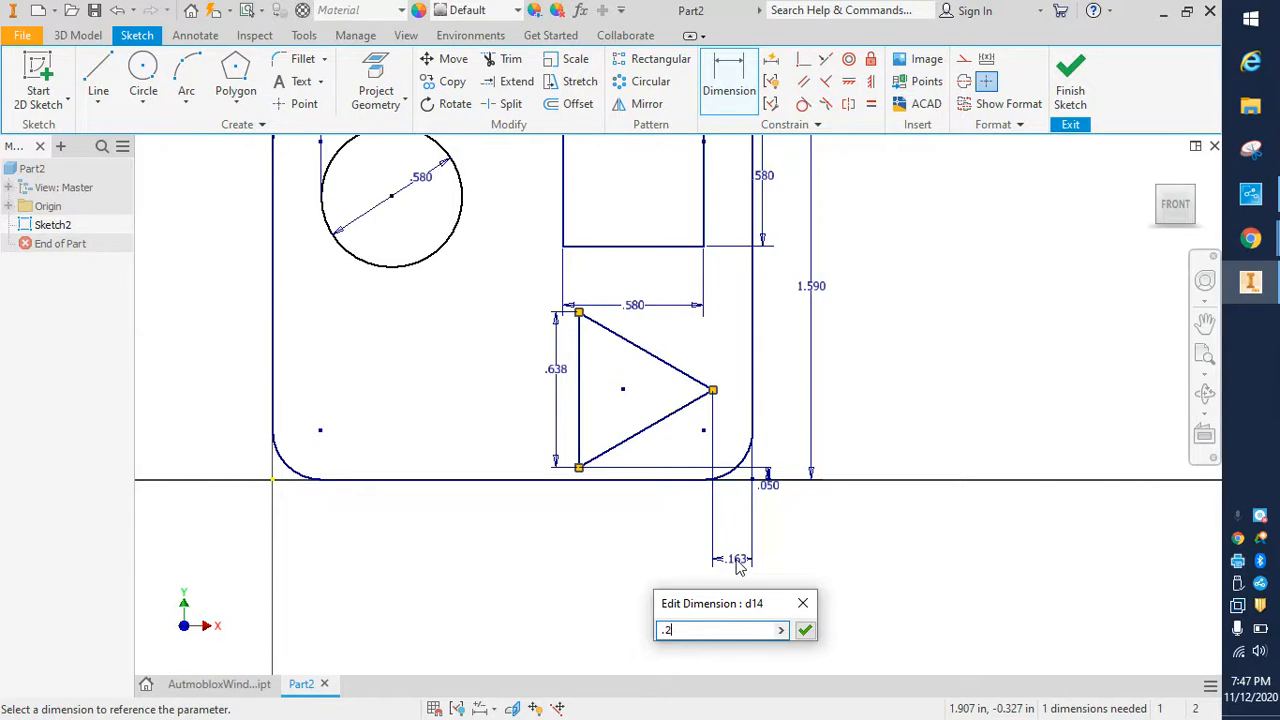
{"action": "key", "text": "Return"}
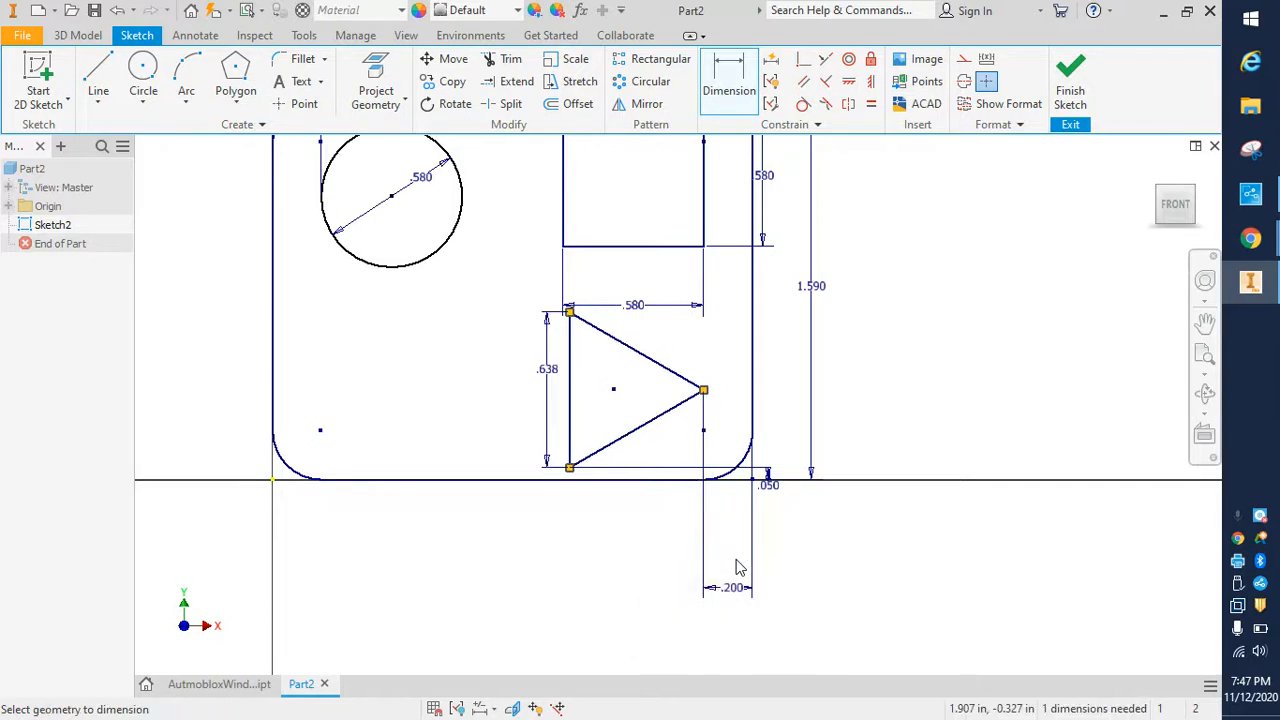
Step: Sketch a 0.605 in diameter construction circle, centred vertically below the existing circle's centre and horizontally level with the triangle's right vertex
{"action": "scroll", "coordinate": [956, 364], "scroll_direction": "up", "scroll_amount": 4}
{"action": "scroll", "coordinate": [911, 386], "scroll_direction": "down", "scroll_amount": 6}
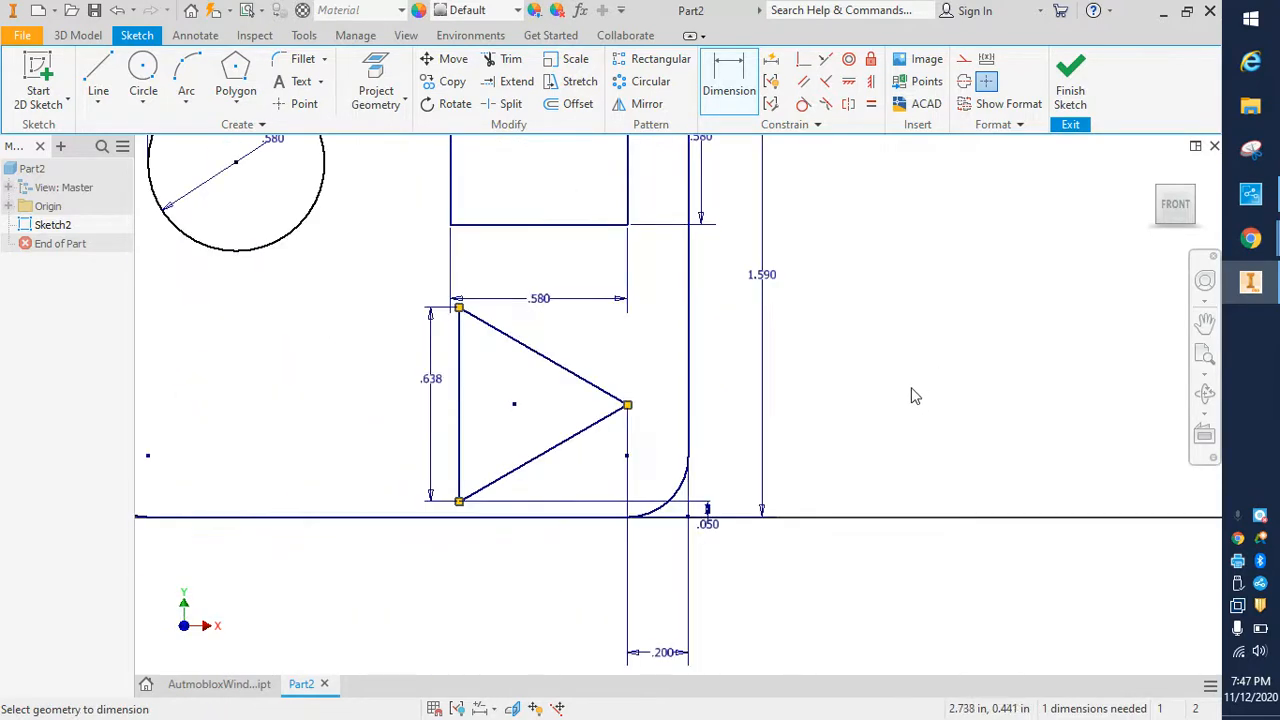
{"action": "scroll", "coordinate": [716, 372], "scroll_direction": "up", "scroll_amount": 3}
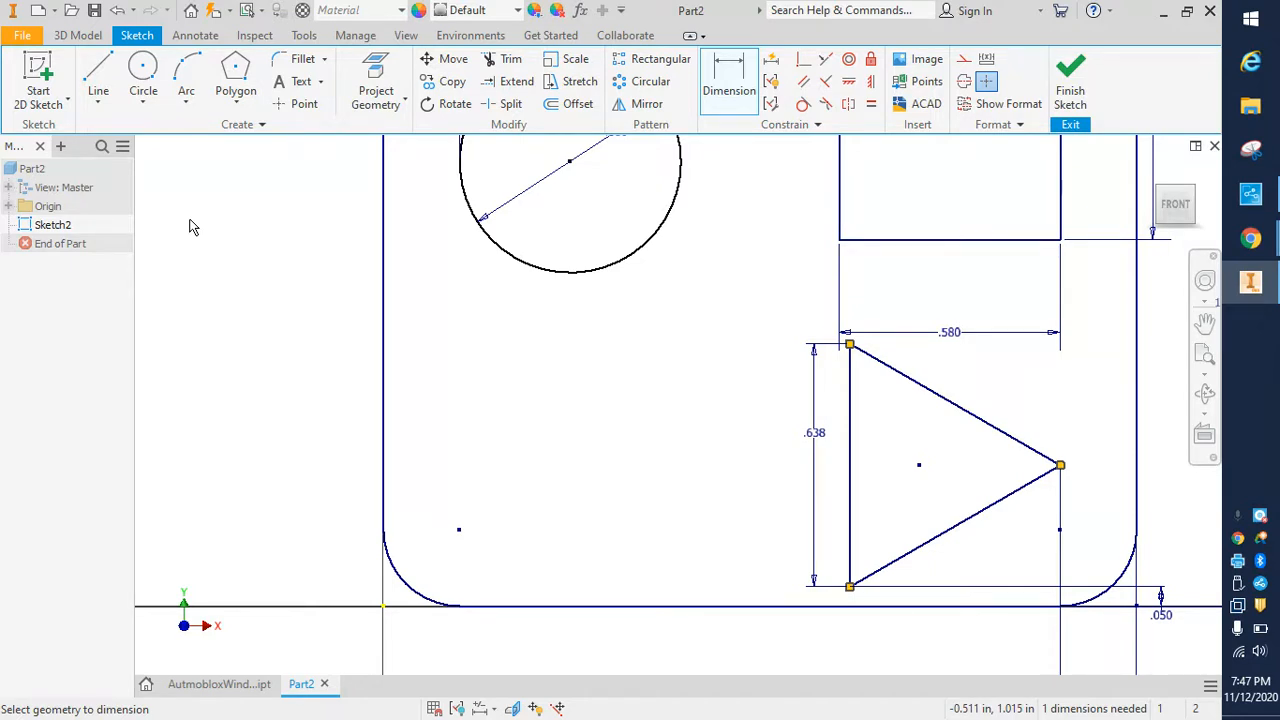
{"action": "left_click", "coordinate": [143, 70]}
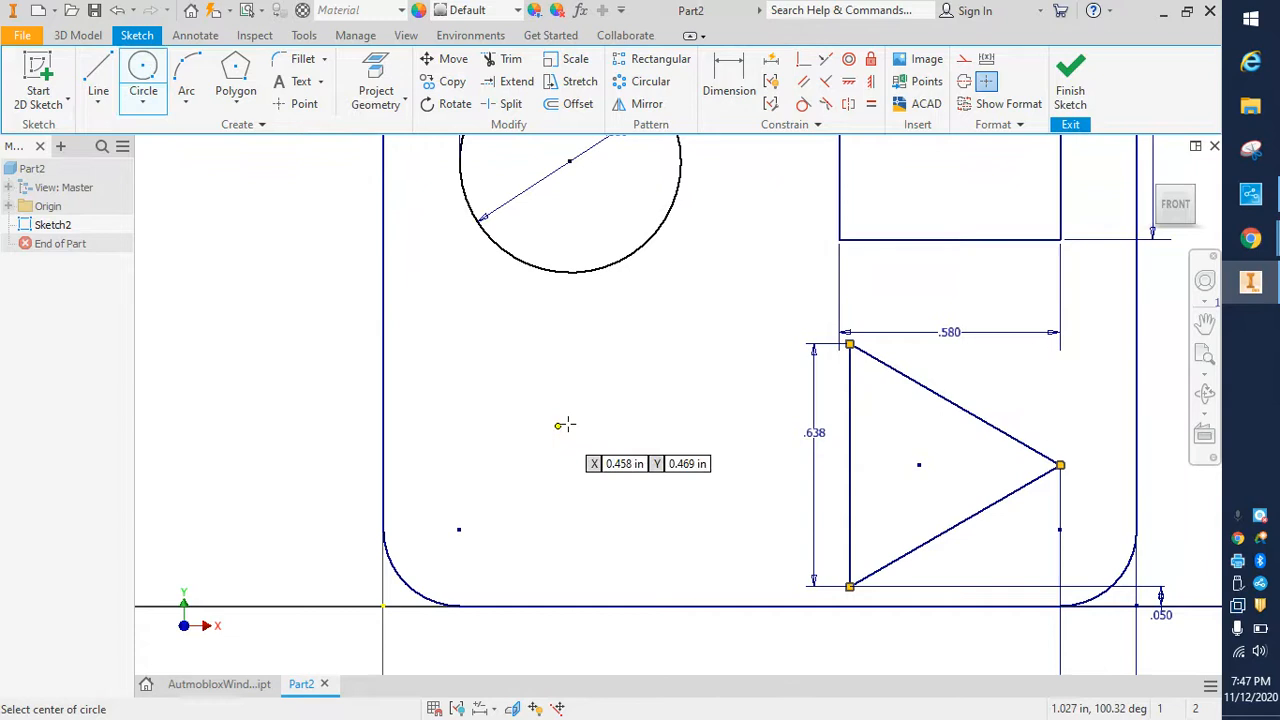
{"action": "left_click", "coordinate": [963, 59]}
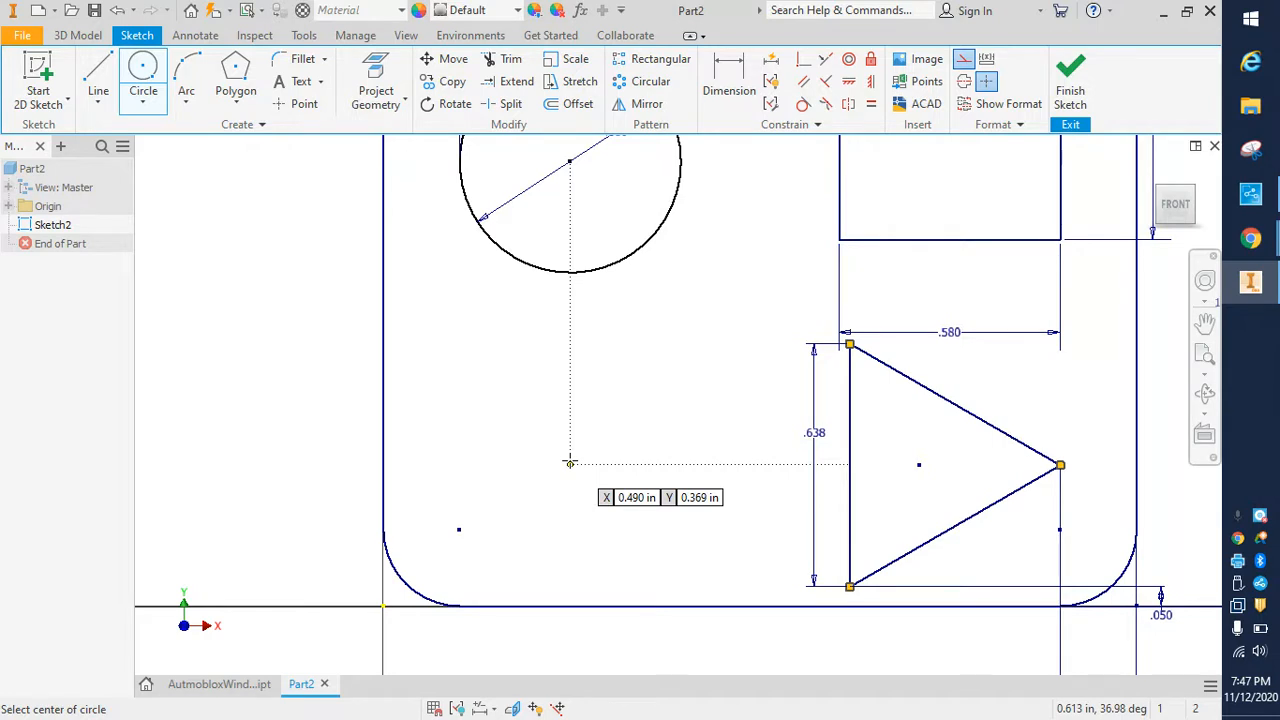
{"action": "left_click", "coordinate": [570, 462]}
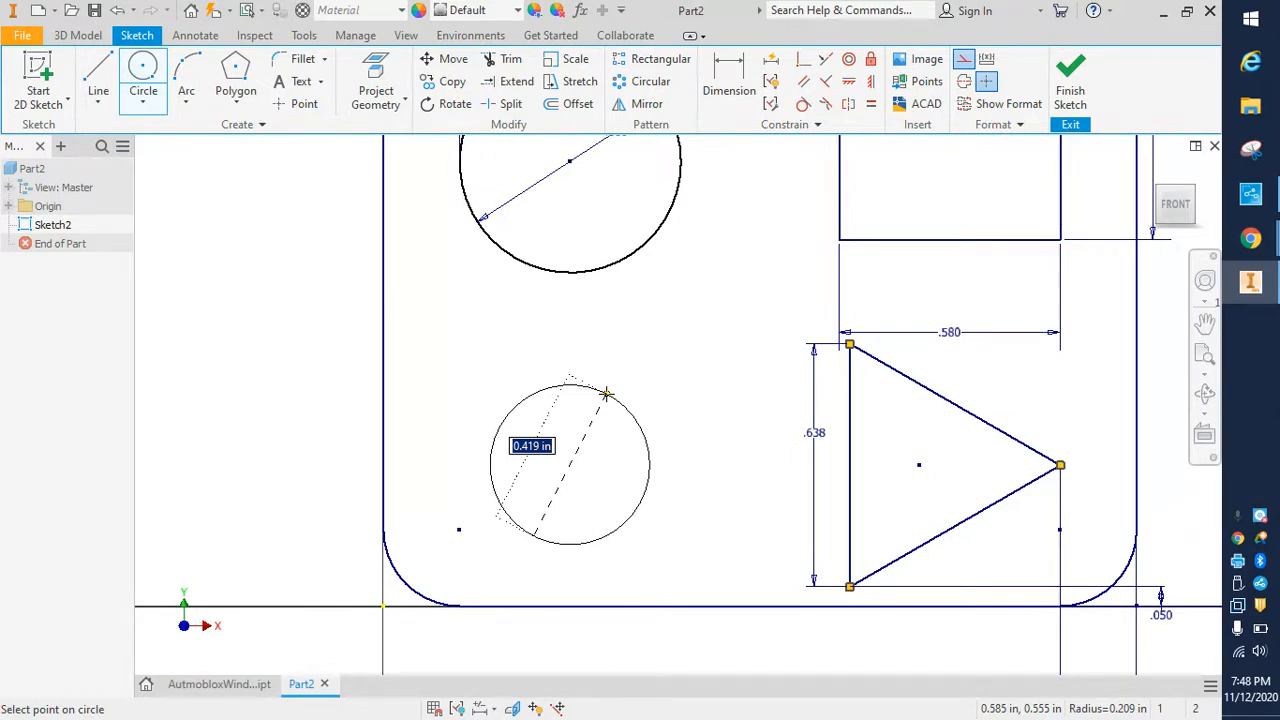
{"action": "type", "text": ".605"}
{"action": "key", "text": "Return"}
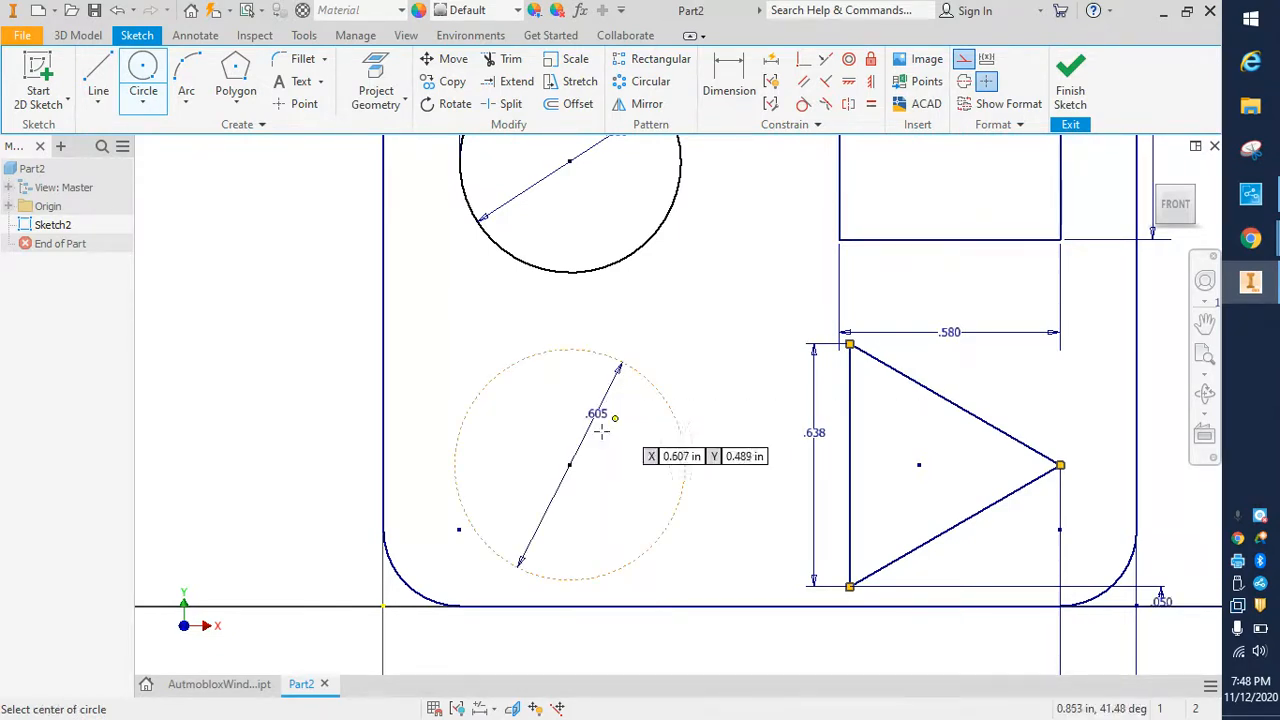
Step: Add a concentric construction circle of 0.412 in diameter inside the 0.605 in circle
{"action": "left_click", "coordinate": [571, 466]}
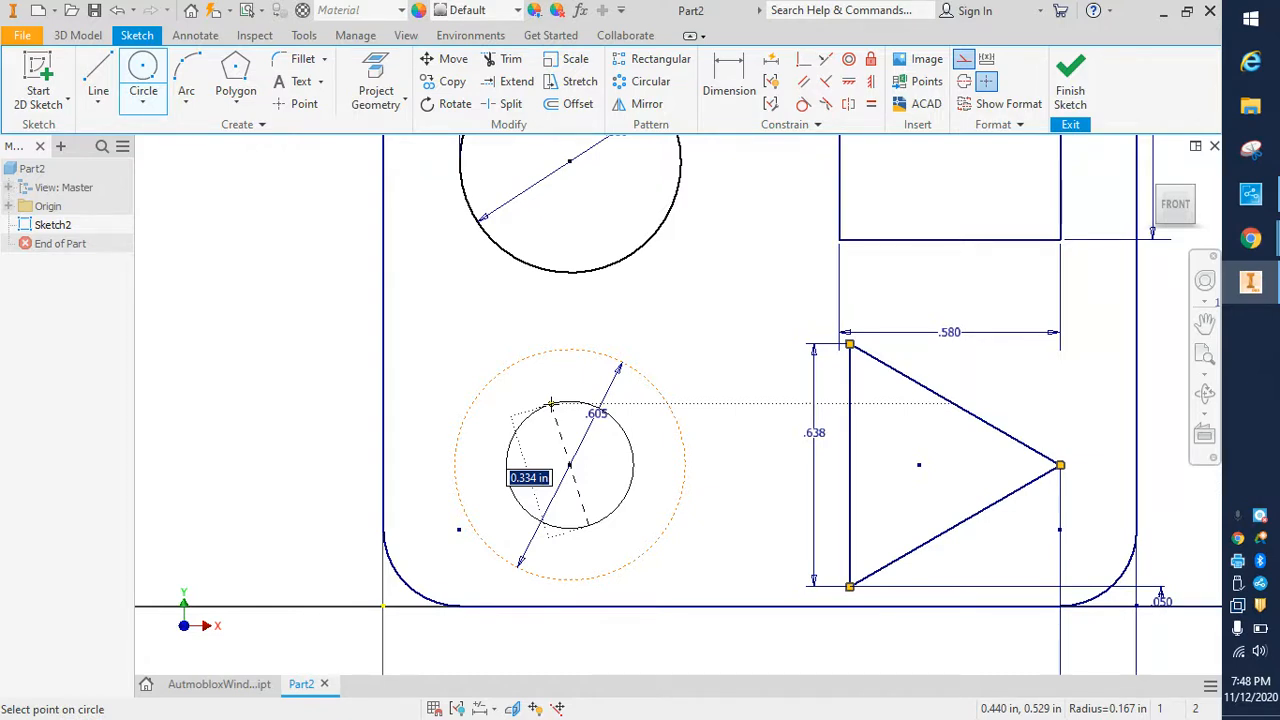
{"action": "type", "text": ".412"}
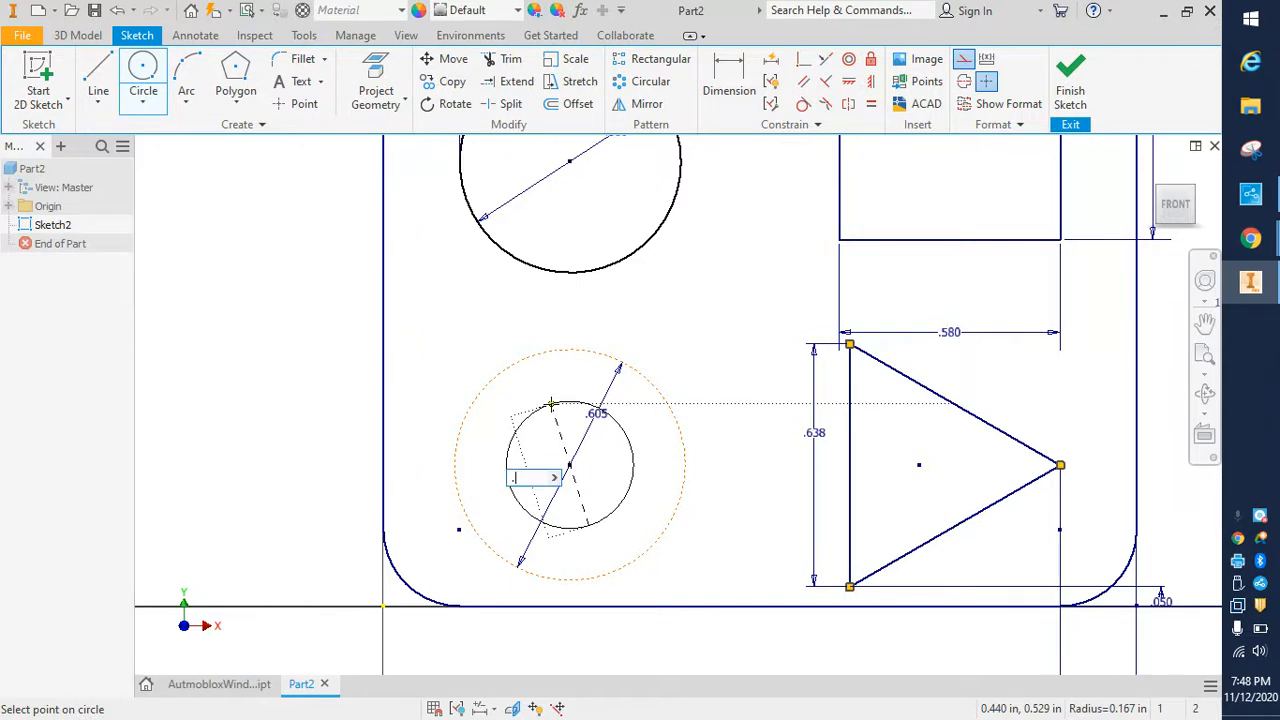
{"action": "key", "text": "Return"}
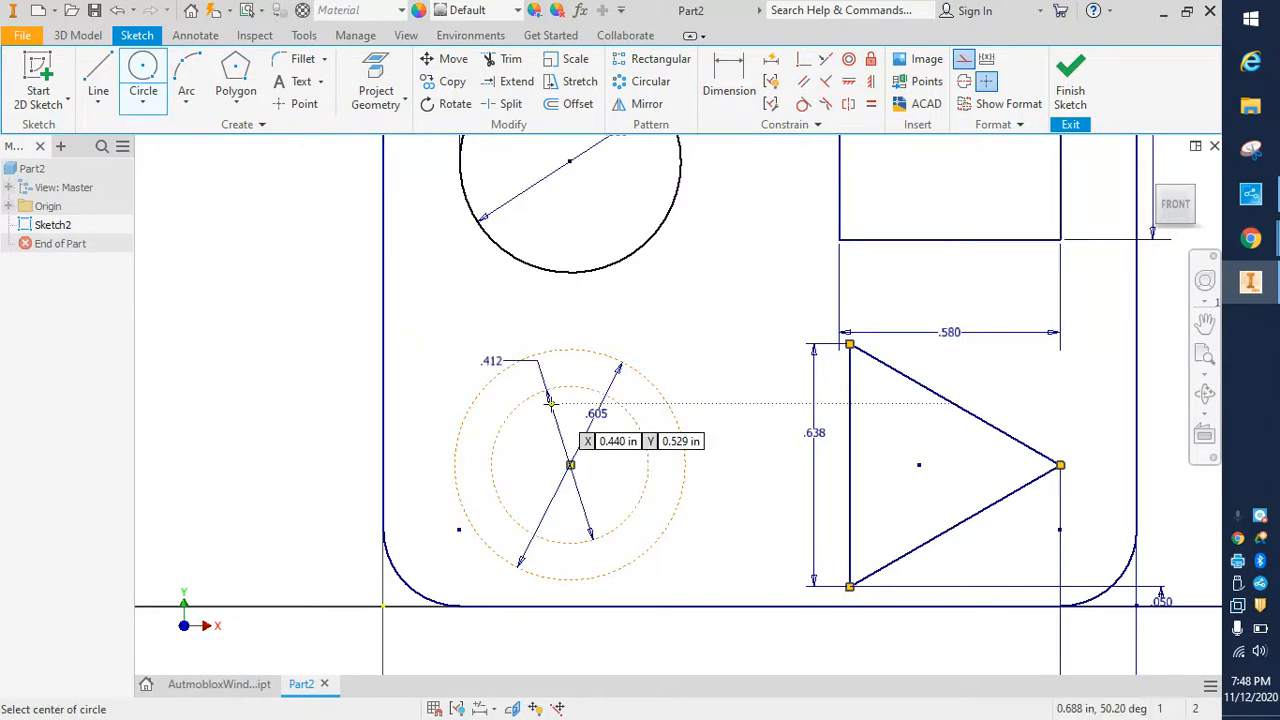
{"action": "right_click", "coordinate": [331, 374]}
{"action": "left_click", "coordinate": [405, 375]}
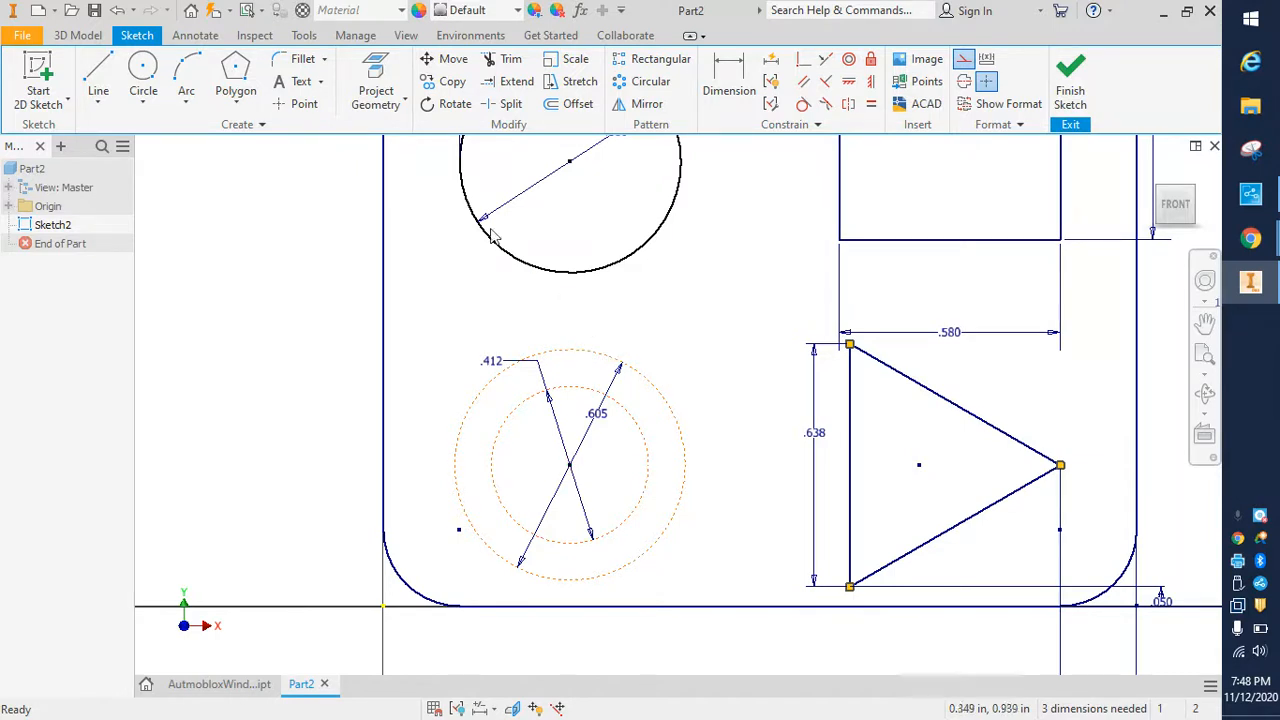
Step: Inscribe a five-sided construction polygon in the 0.605 in circle, with one vertex at the circle's lowest point
{"action": "left_click", "coordinate": [235, 70]}
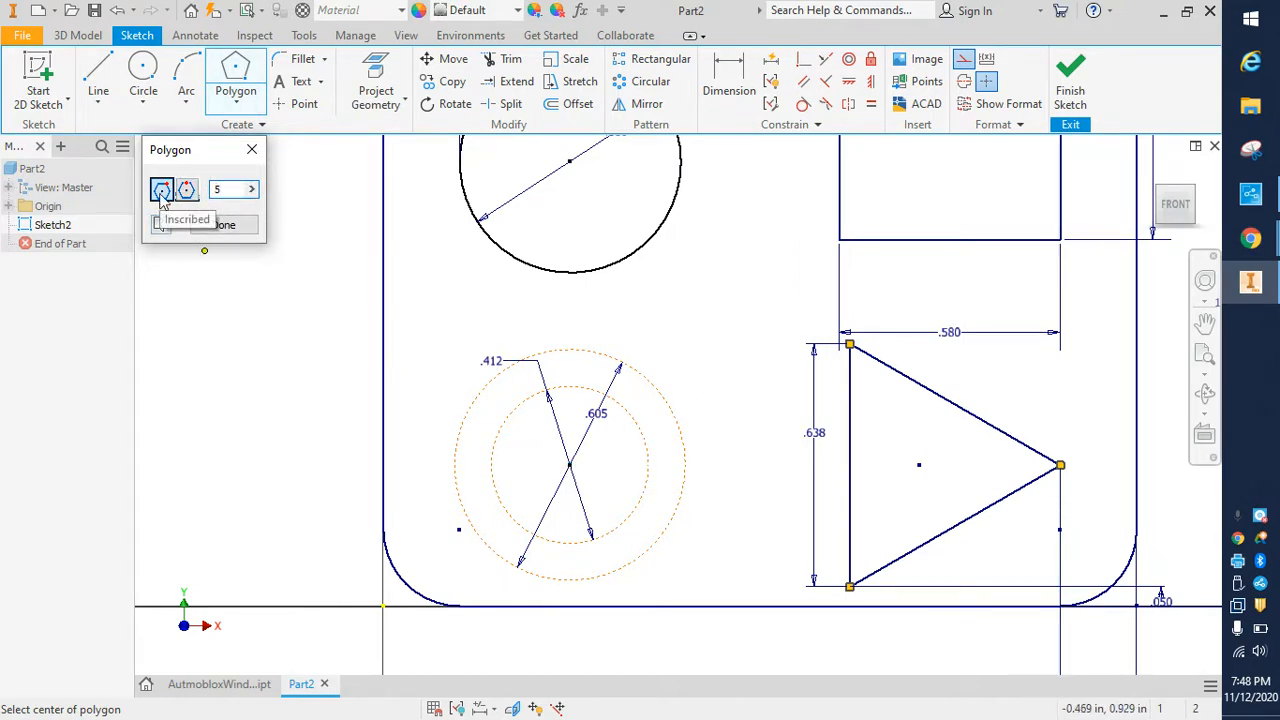
{"action": "left_click", "coordinate": [569, 465]}
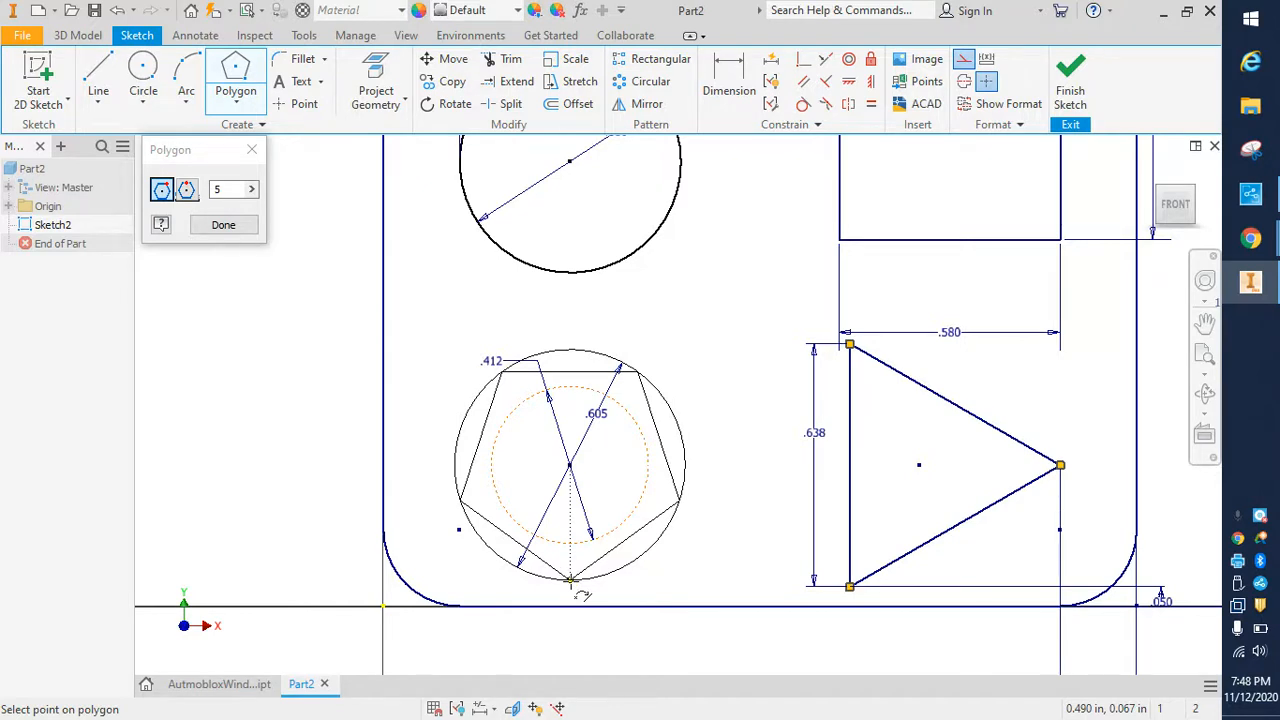
{"action": "left_click", "coordinate": [570, 580]}
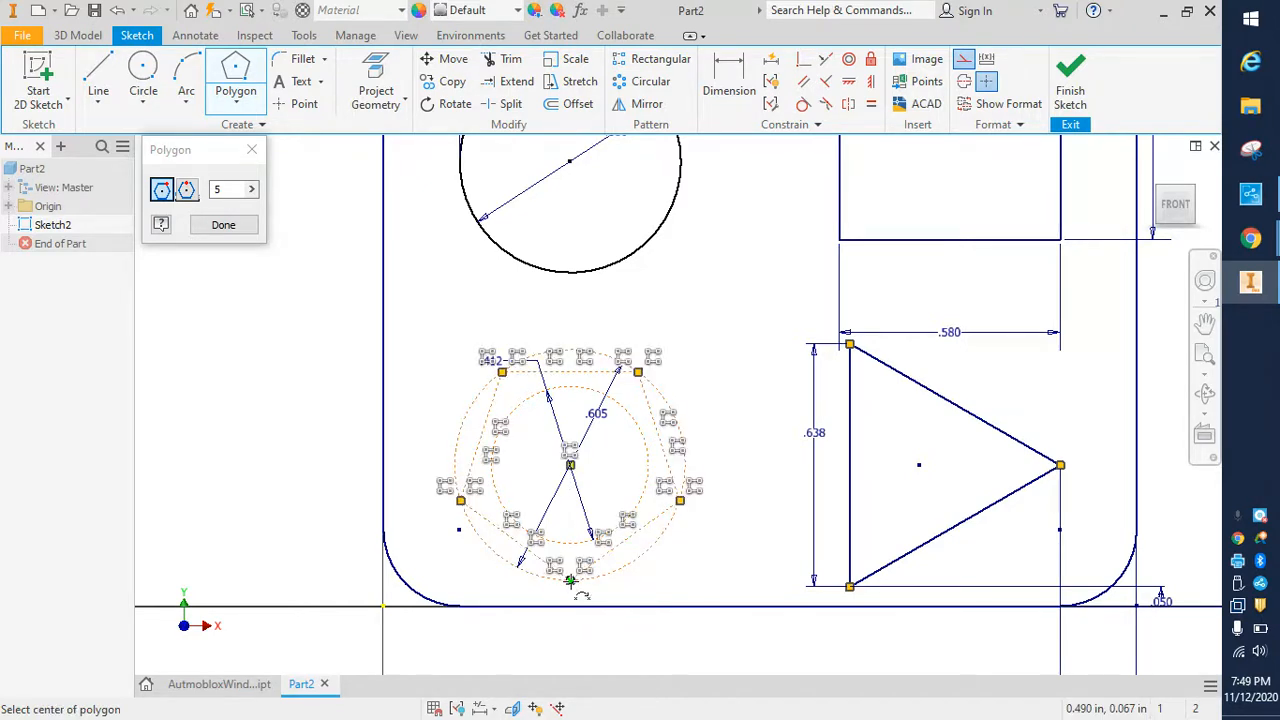
{"action": "right_click", "coordinate": [330, 372]}
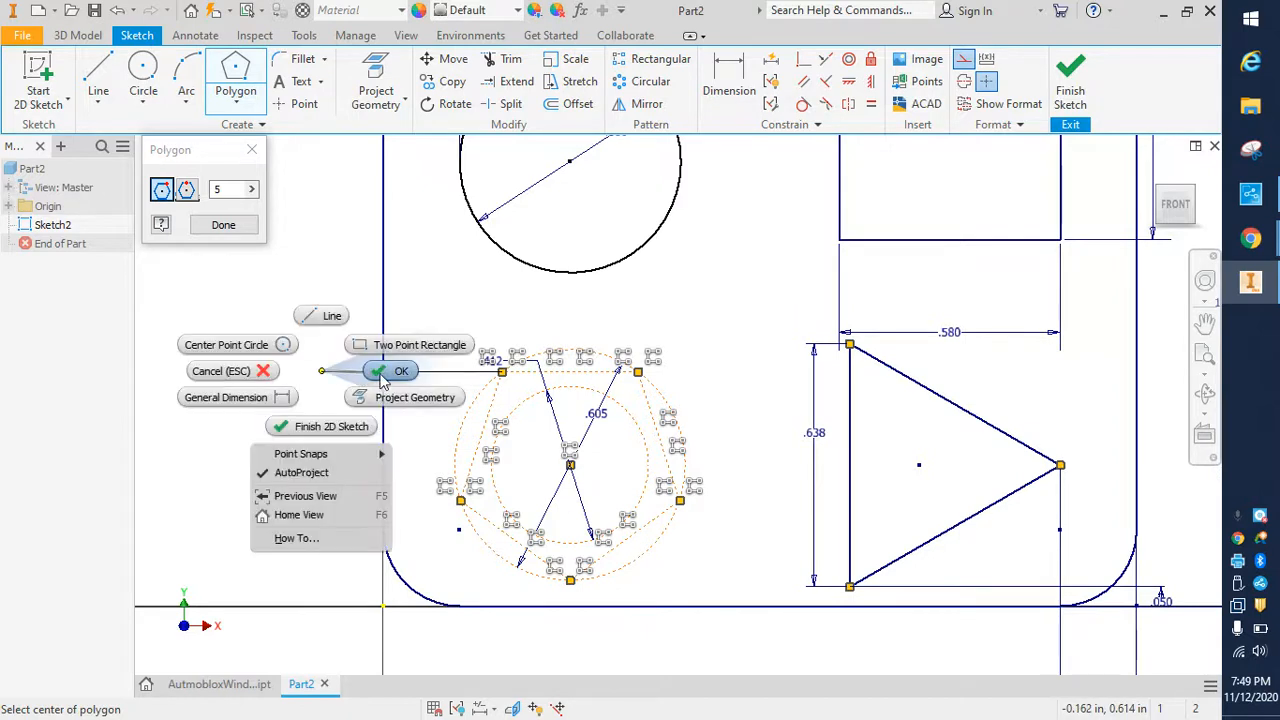
{"action": "left_click", "coordinate": [390, 369]}
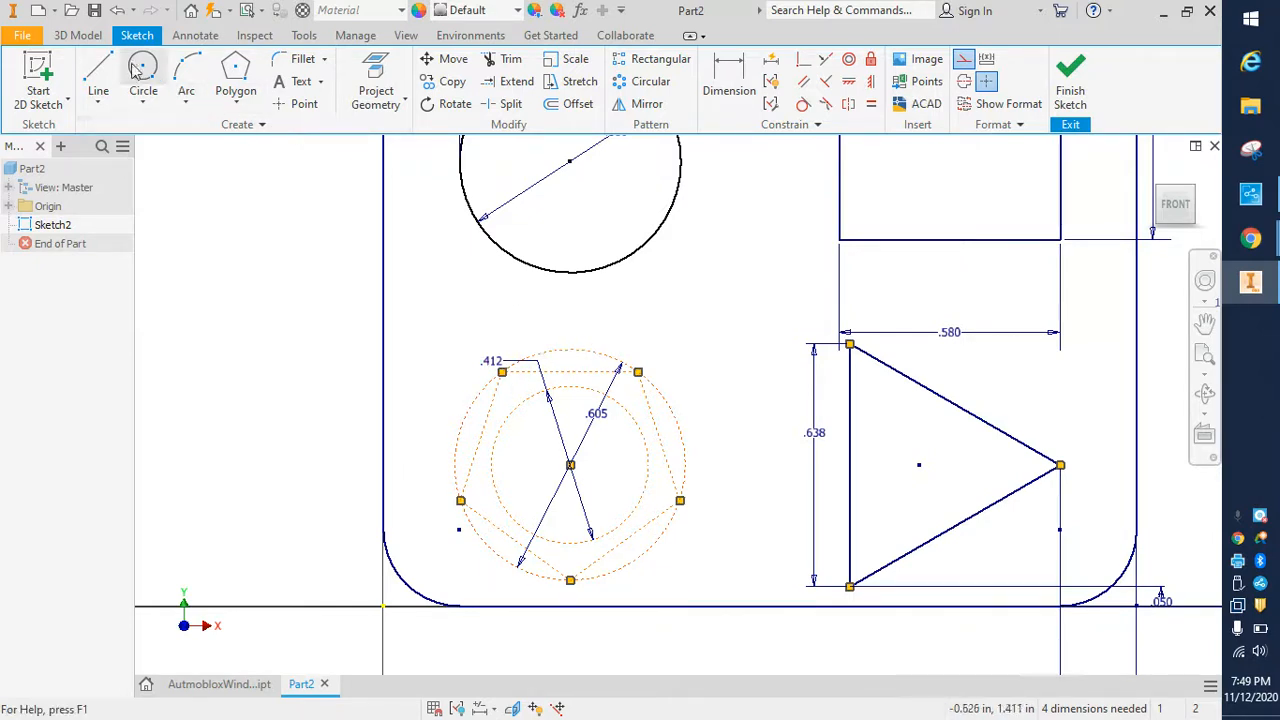
Step: Sketch two regular lines from the pentagon's upper-left vertex through the inner circle's top point to the upper-right vertex
{"action": "left_click", "coordinate": [97, 67]}
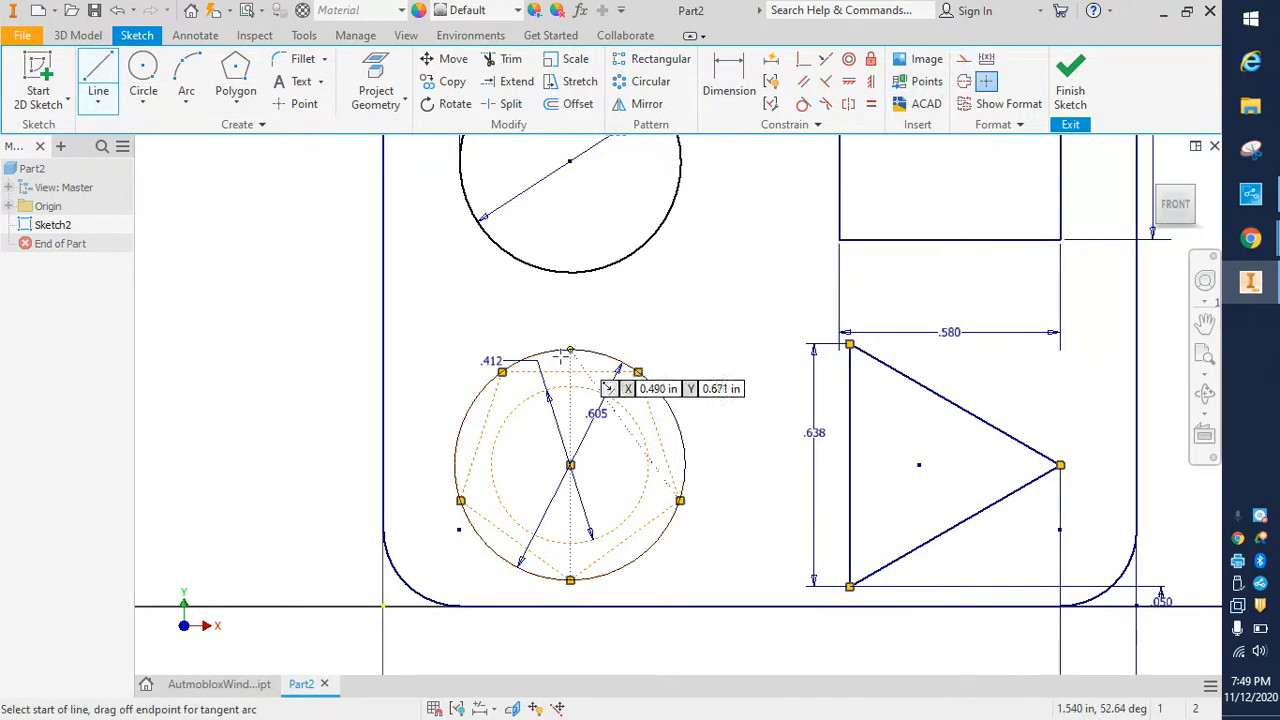
{"action": "left_click", "coordinate": [502, 372]}
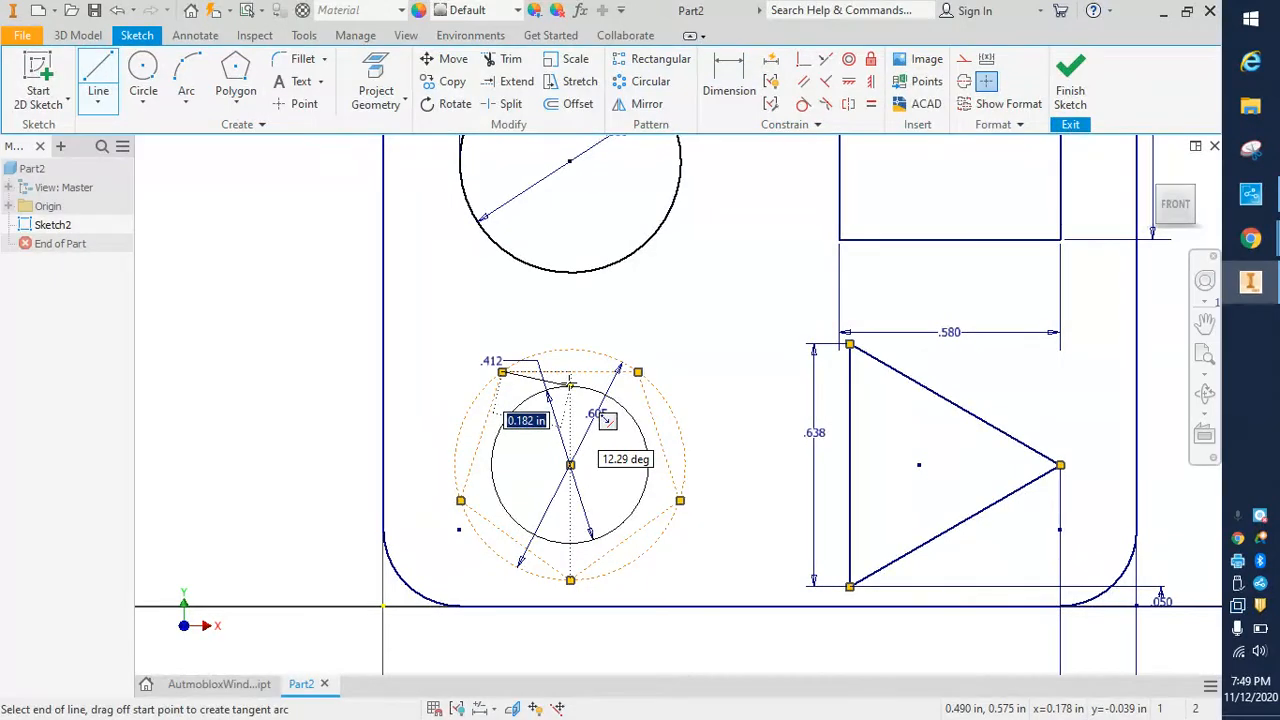
{"action": "left_click", "coordinate": [570, 386]}
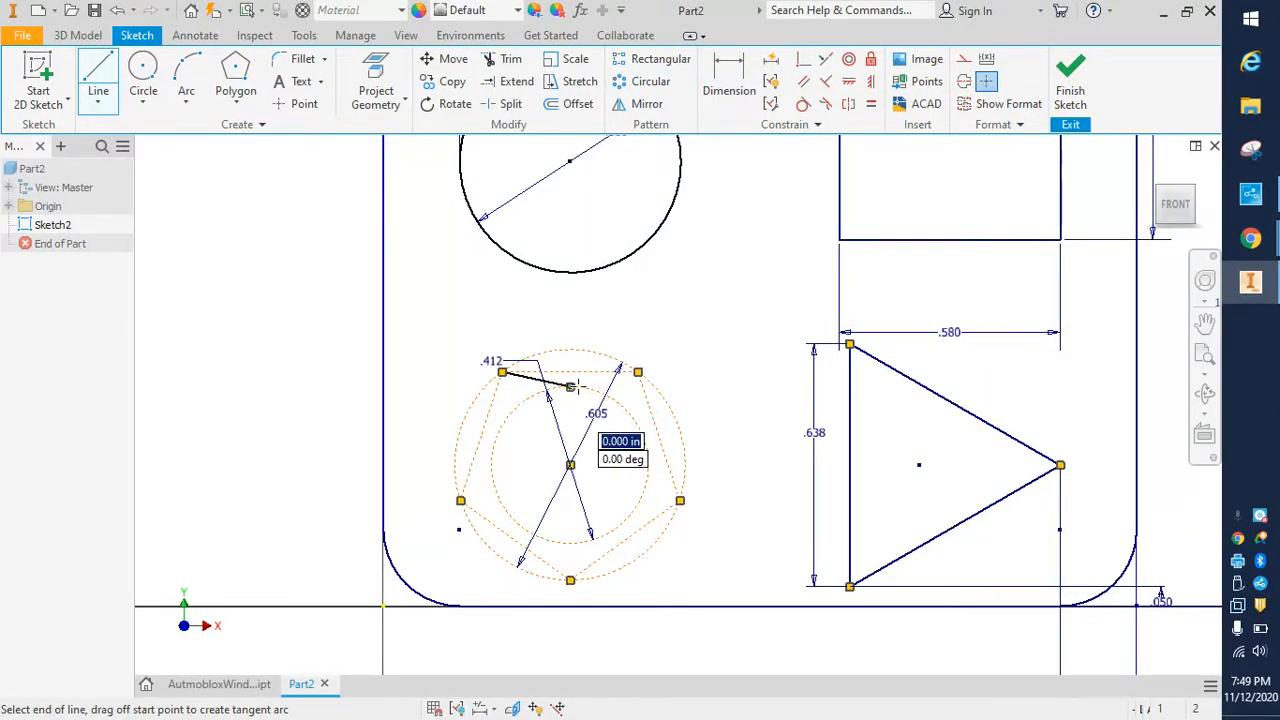
{"action": "double_click", "coordinate": [638, 372]}
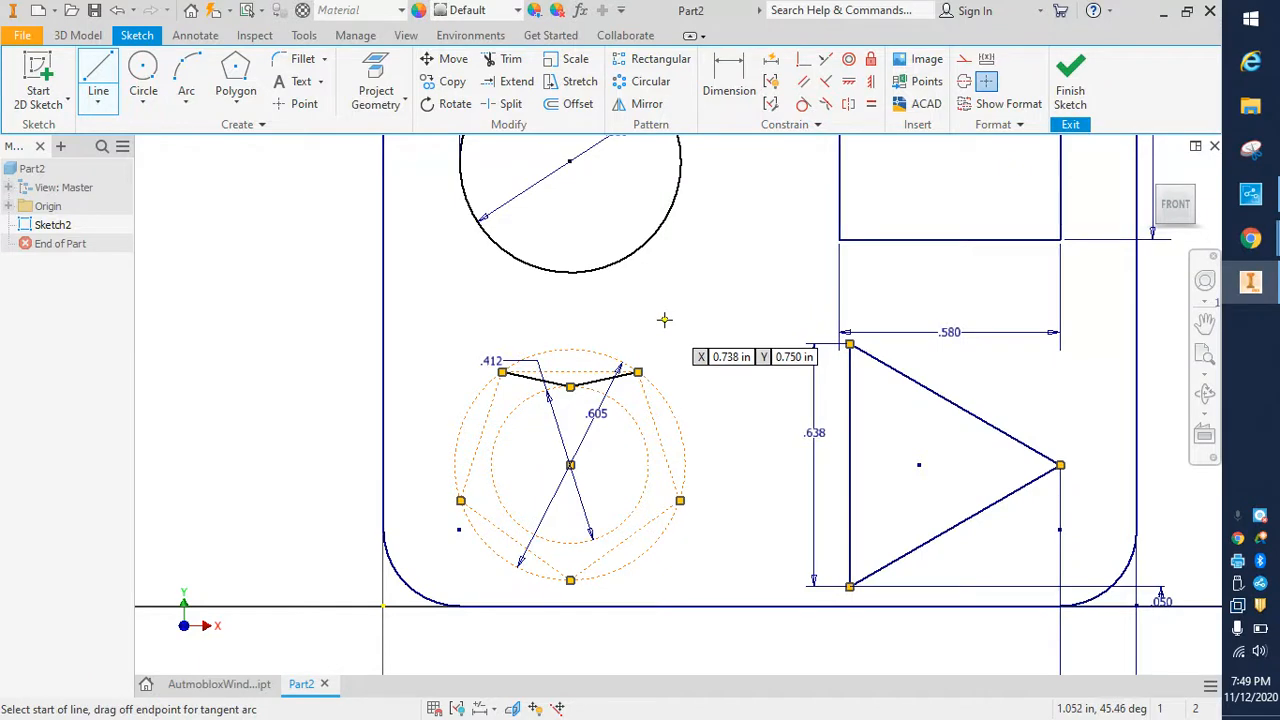
Step: Sketch two lines joining the pentagon's upper-right and right vertices to a shared point on the inner circle
{"action": "left_click", "coordinate": [638, 372]}
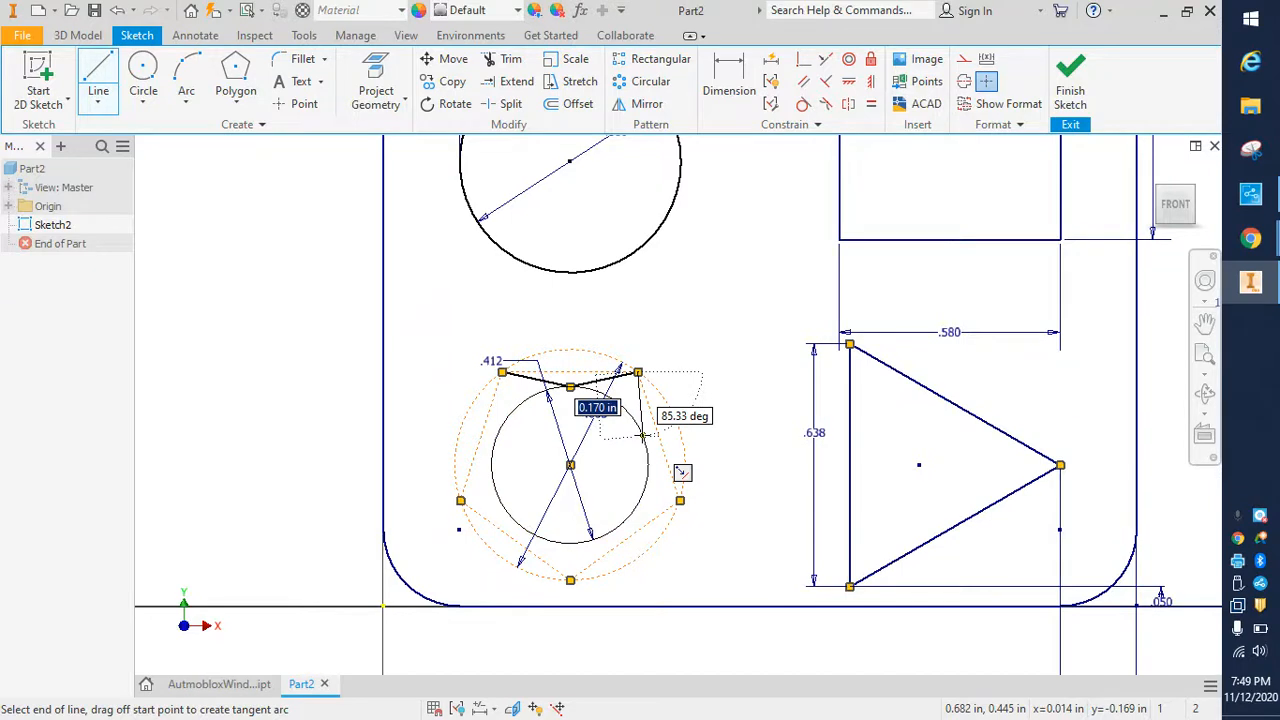
{"action": "double_click", "coordinate": [643, 436]}
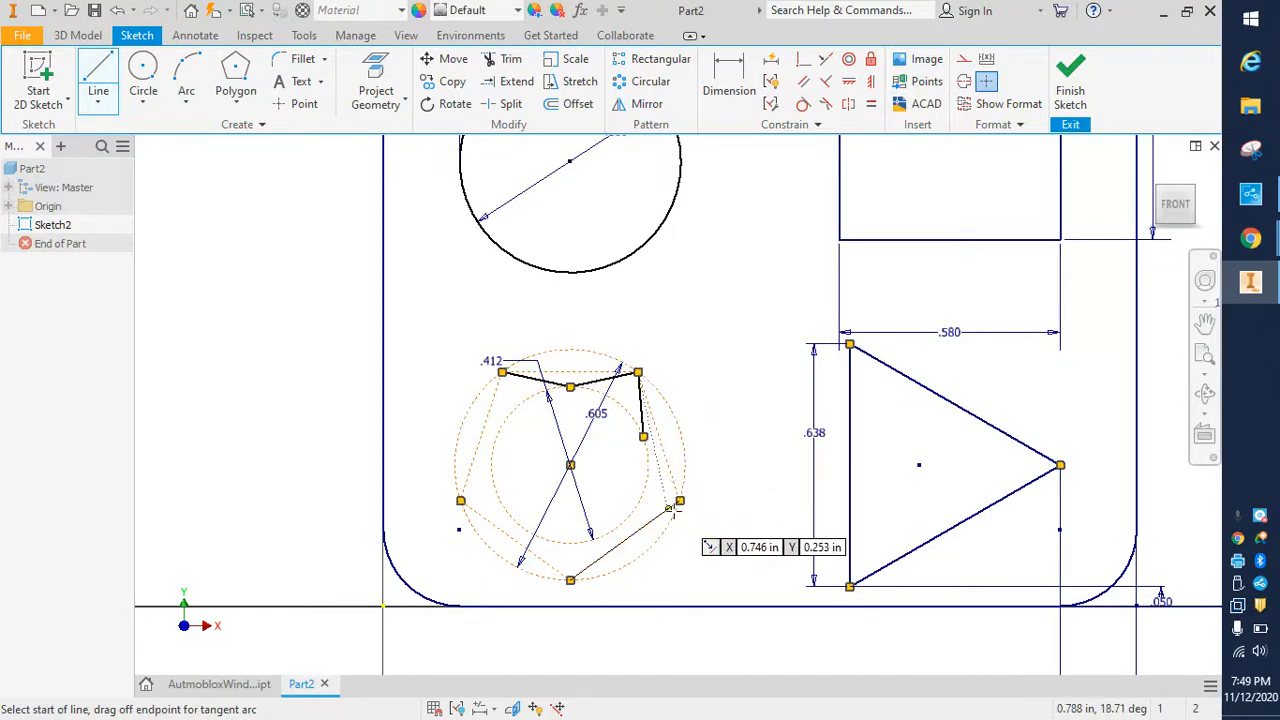
{"action": "left_click", "coordinate": [680, 501]}
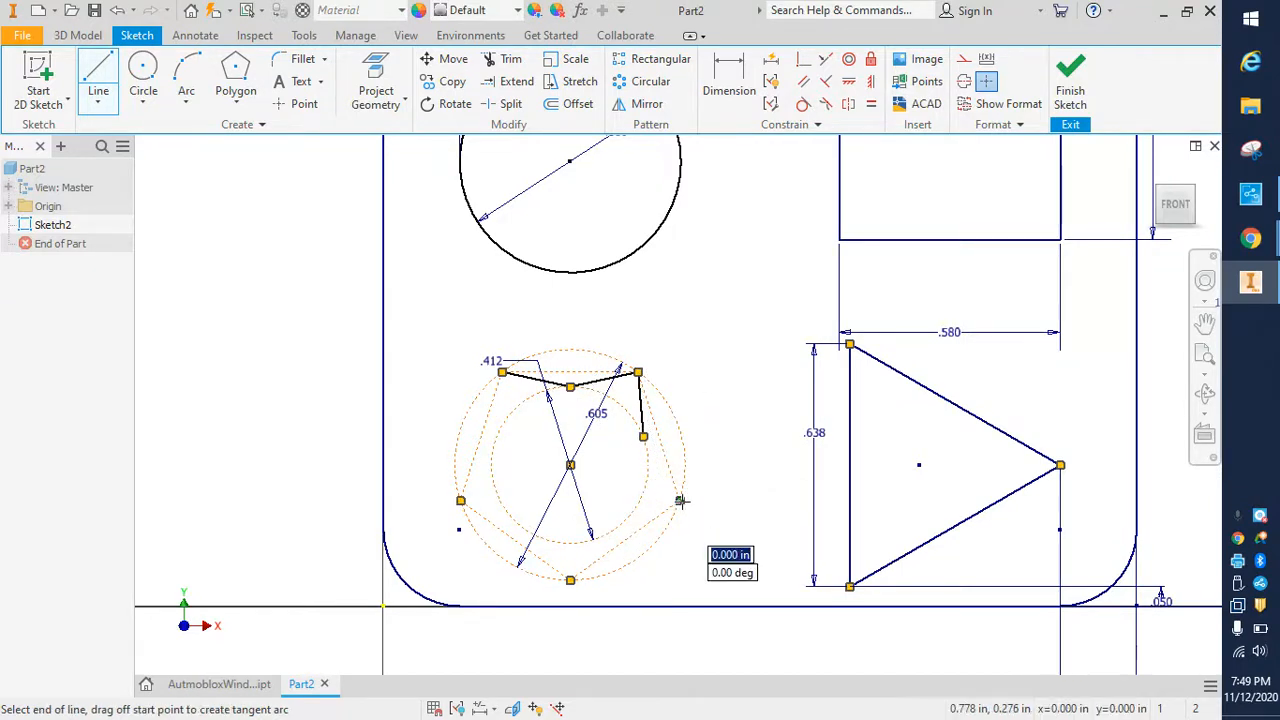
{"action": "double_click", "coordinate": [643, 436]}
{"action": "right_click", "coordinate": [705, 353]}
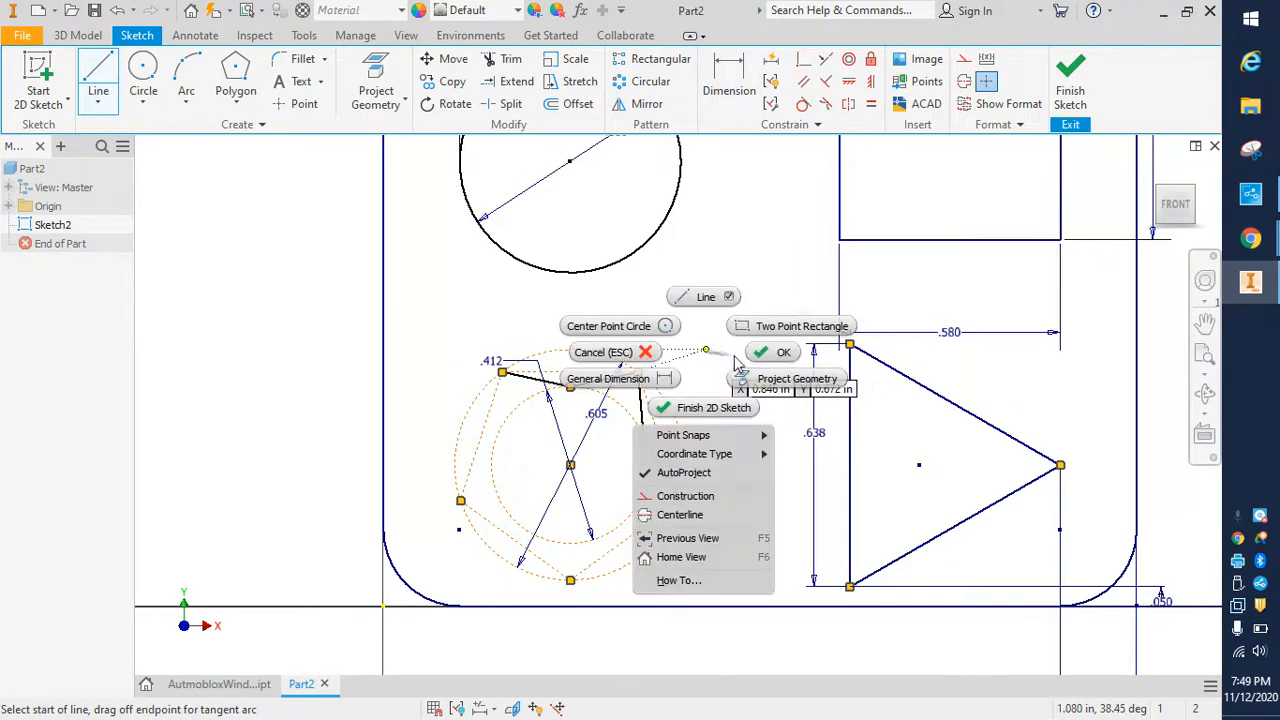
{"action": "left_click", "coordinate": [764, 355]}
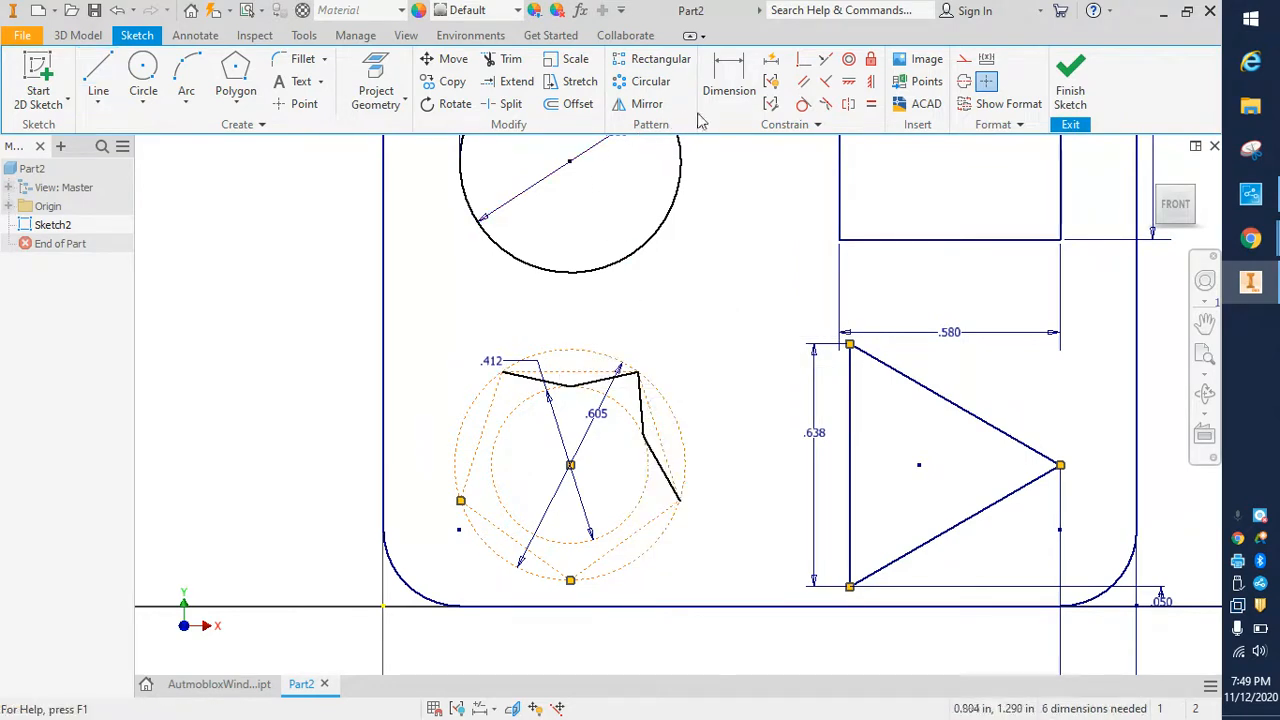
Step: Apply equal constraints between the two top star lines, and between the second of them and the upper-right star line
{"action": "left_click", "coordinate": [870, 106]}
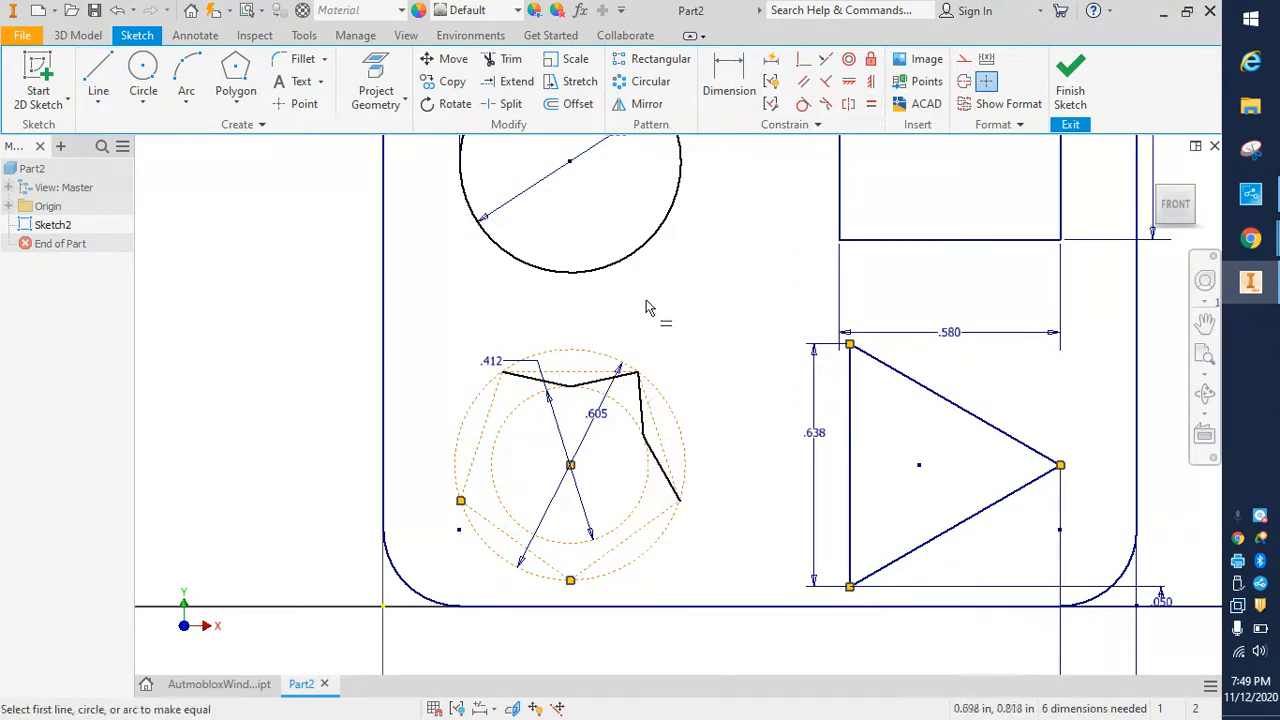
{"action": "left_click", "coordinate": [552, 381]}
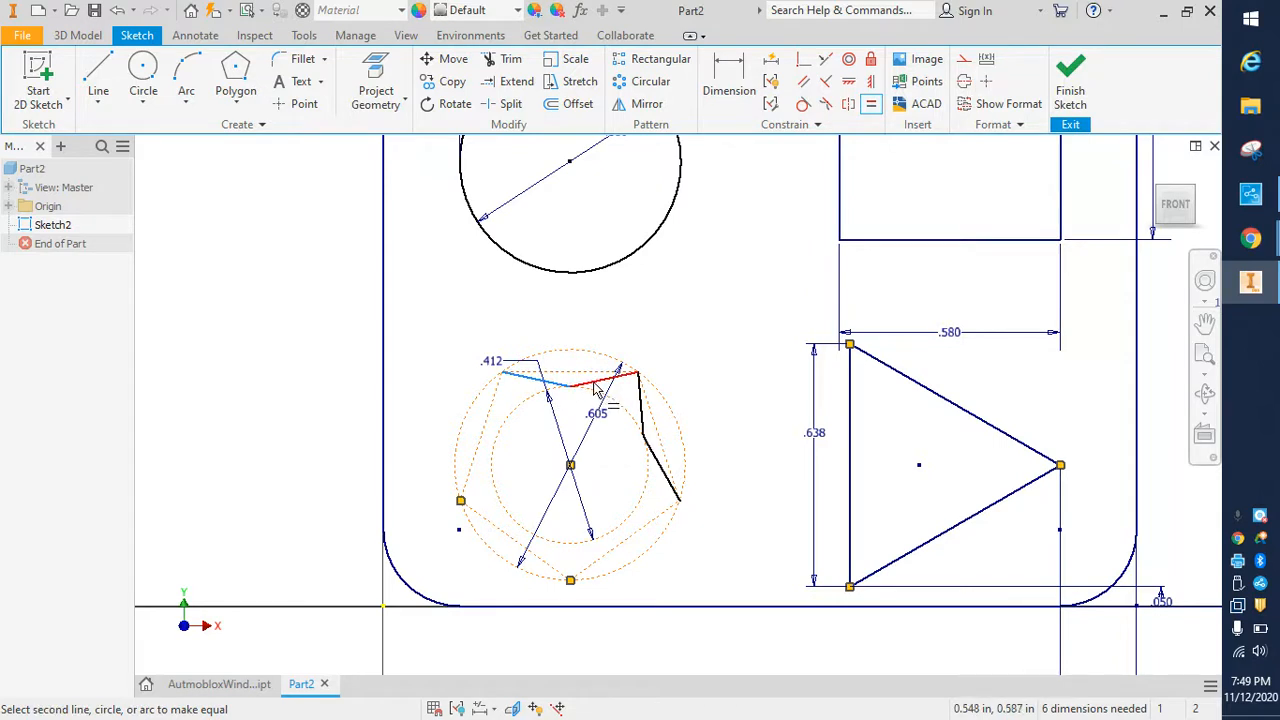
{"action": "left_click", "coordinate": [598, 382]}
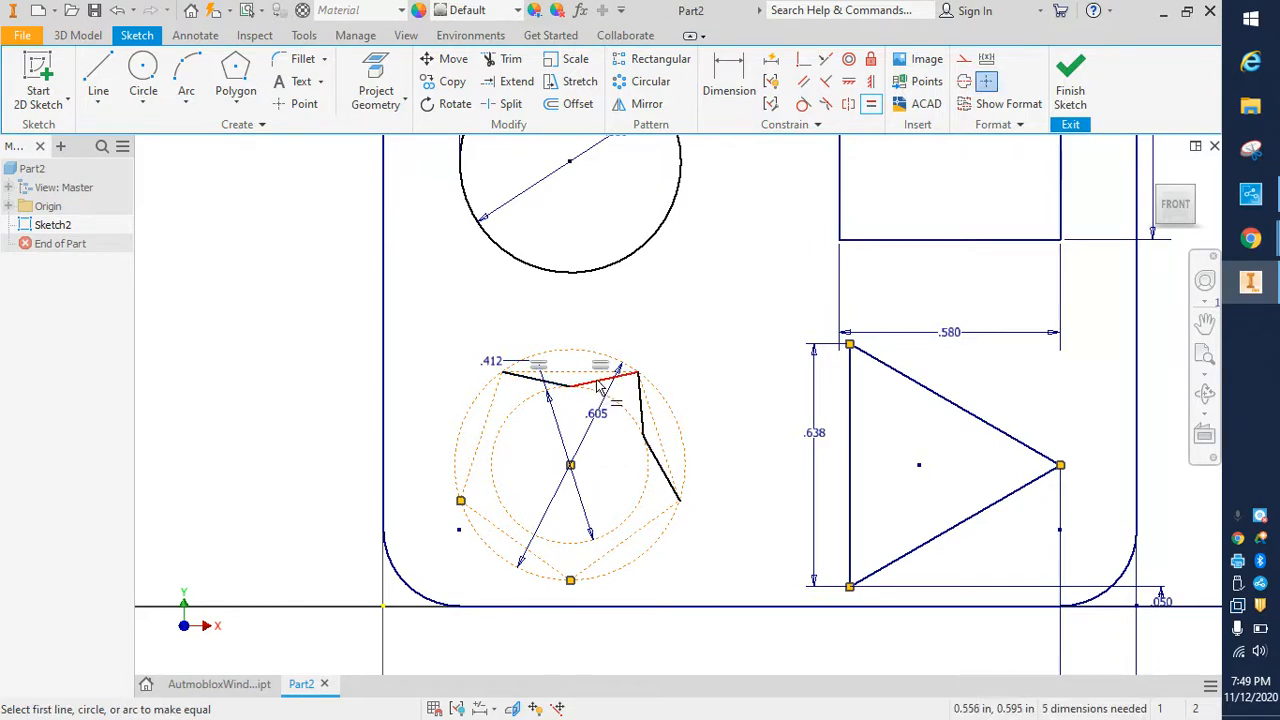
{"action": "left_click", "coordinate": [600, 384]}
{"action": "left_click", "coordinate": [636, 401]}
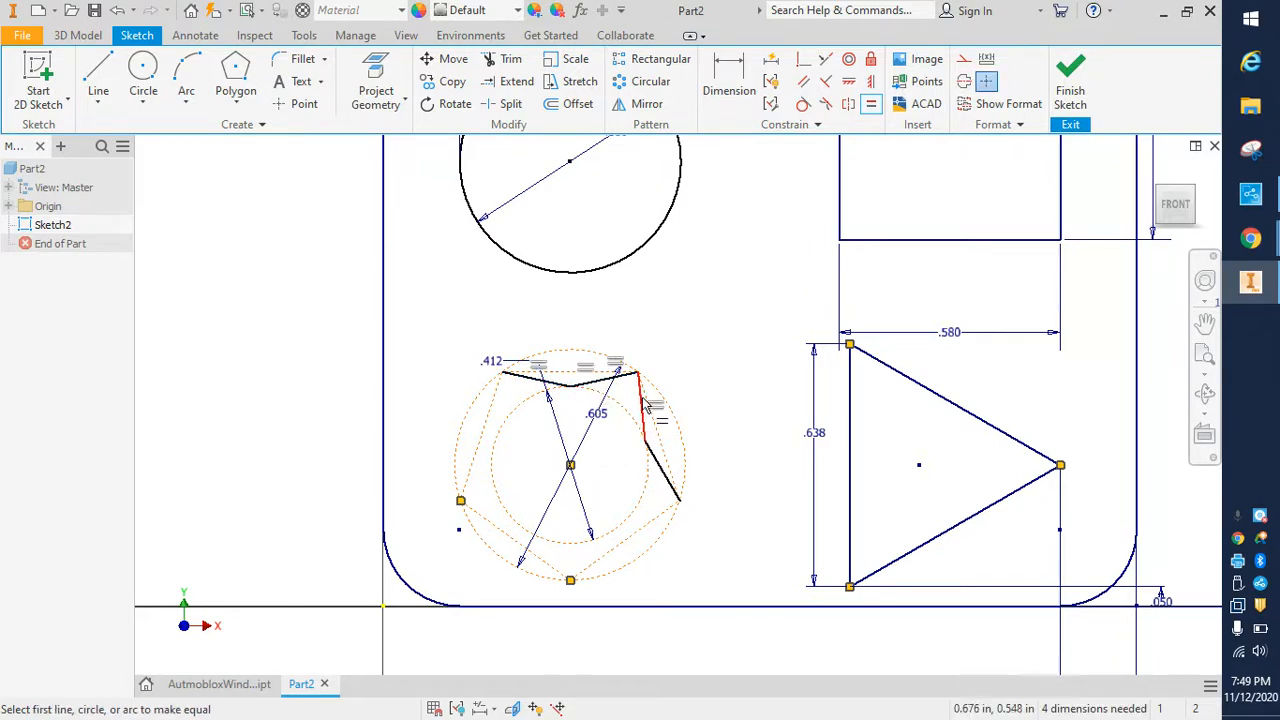
Step: Try to make the two star lines on the pentagon's right side equal in length
{"action": "left_click", "coordinate": [642, 408]}
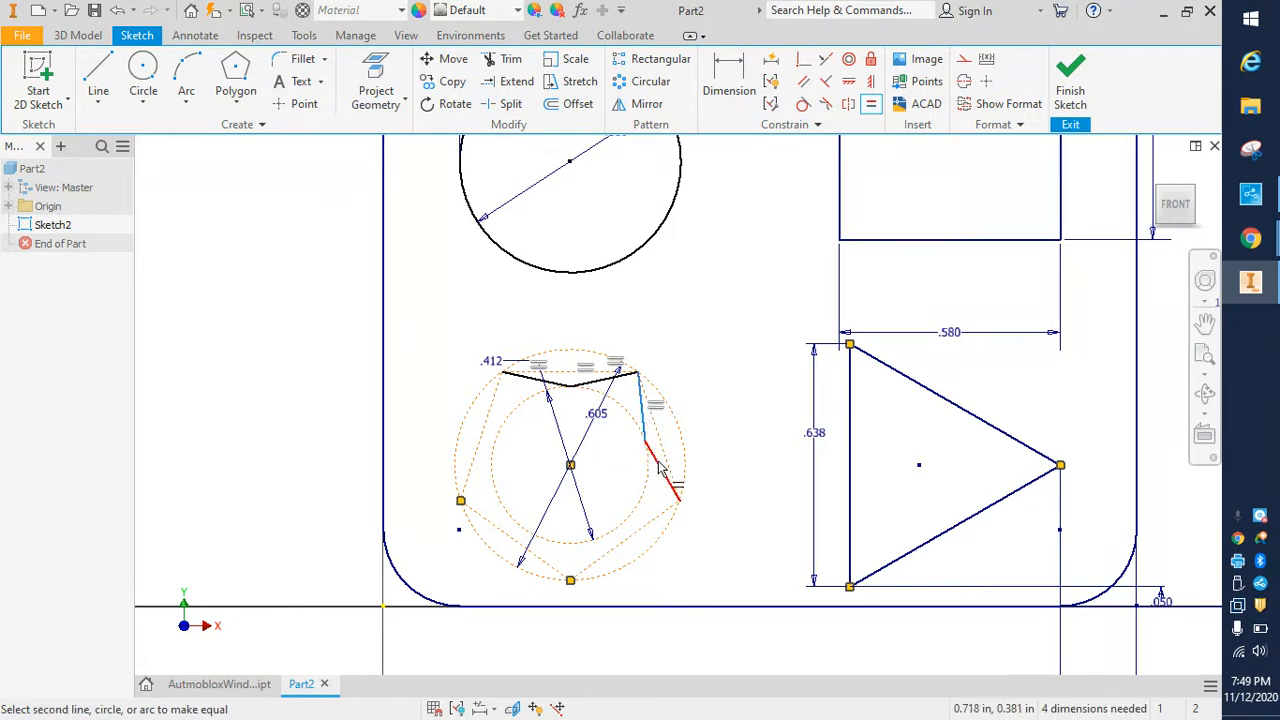
{"action": "left_click", "coordinate": [659, 468]}
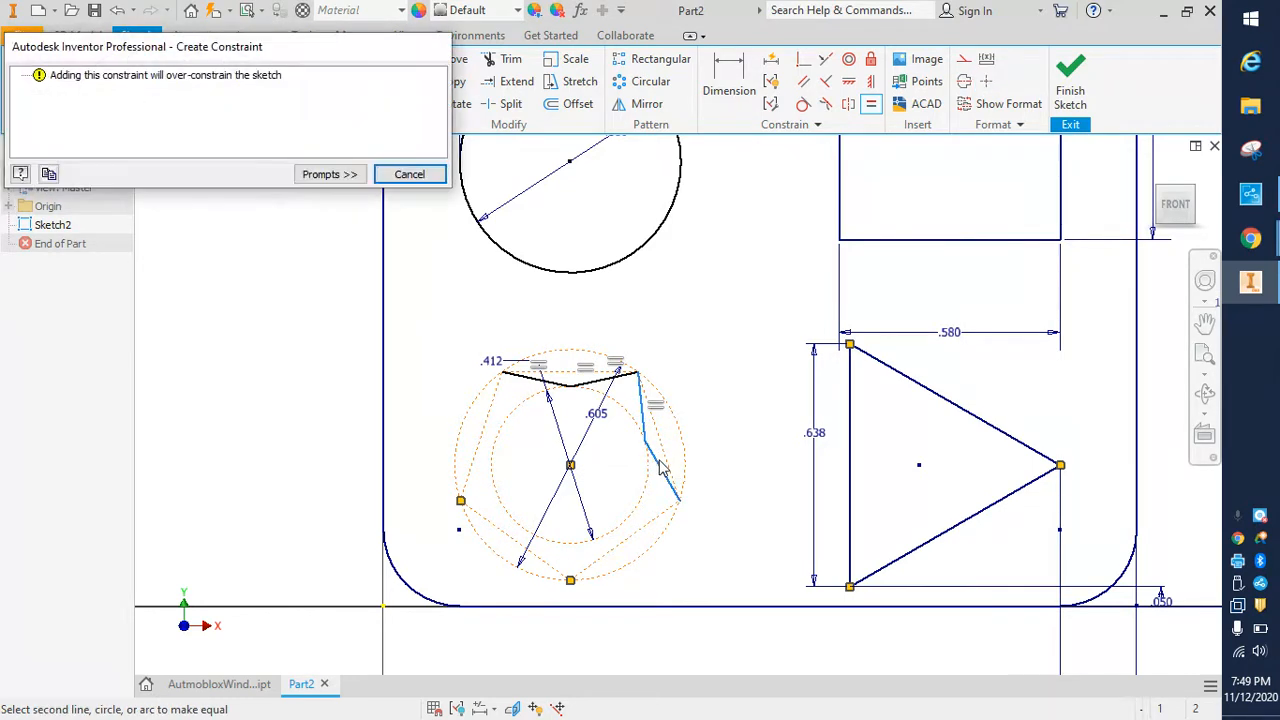
{"action": "left_click", "coordinate": [409, 174]}
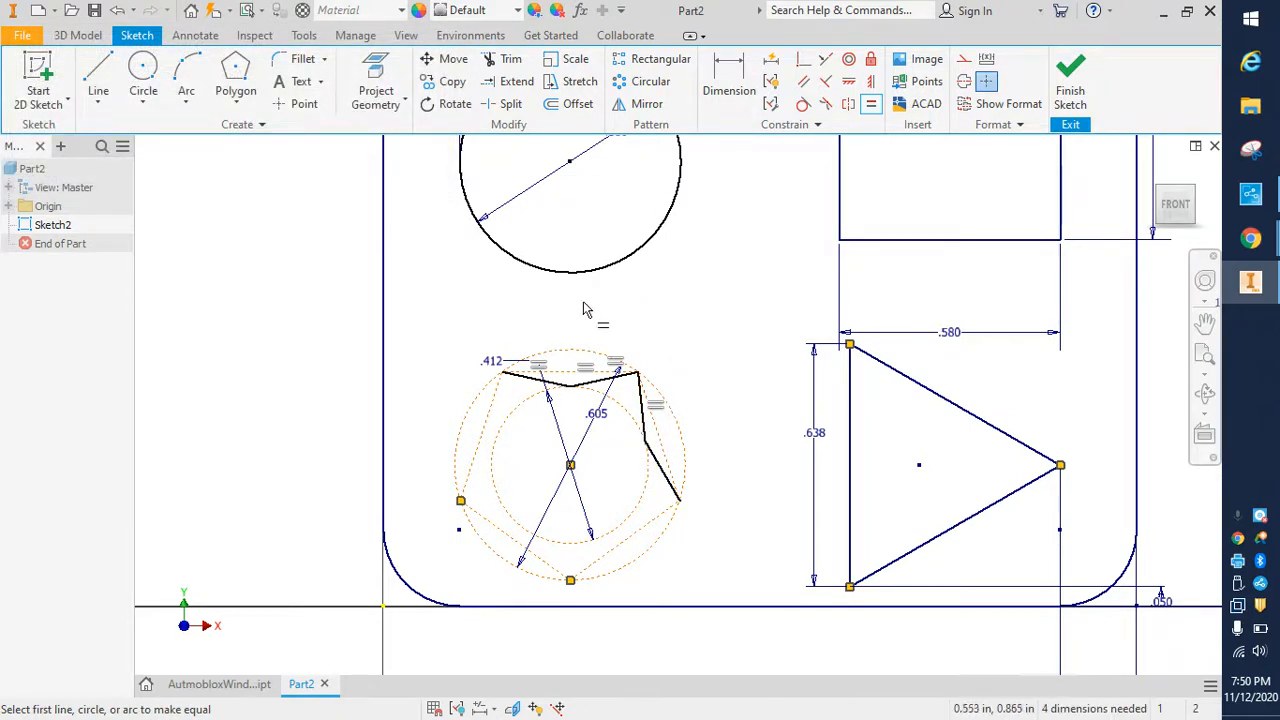
Step: Sketch two star lines from the pentagon's right vertex through a shared point on the inner circle to the bottom vertex
{"action": "left_click", "coordinate": [98, 72]}
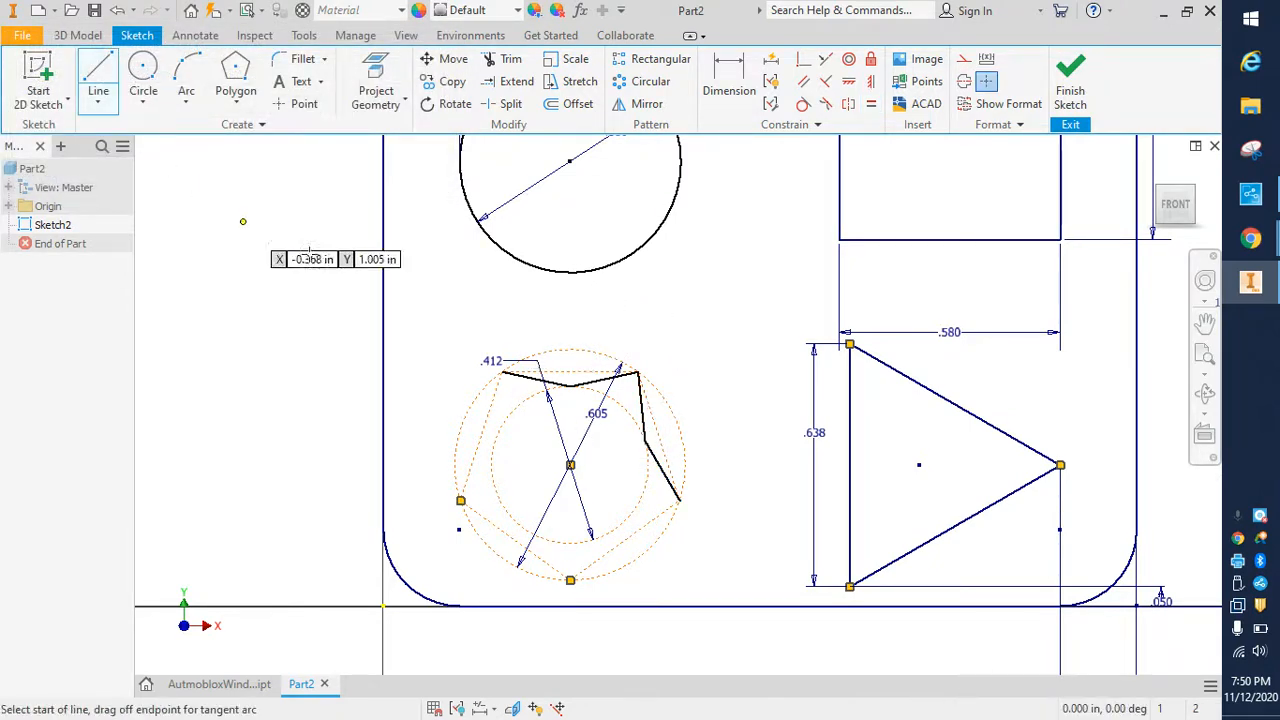
{"action": "left_click", "coordinate": [681, 501]}
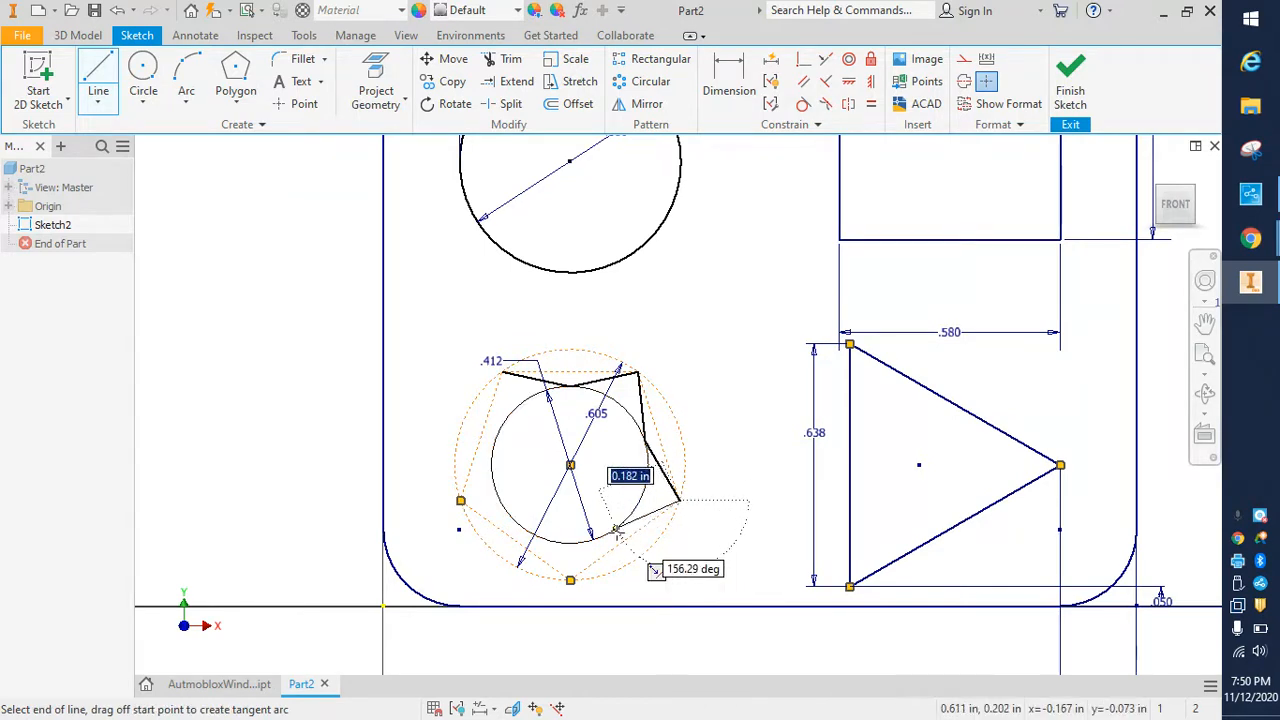
{"action": "left_click", "coordinate": [617, 530]}
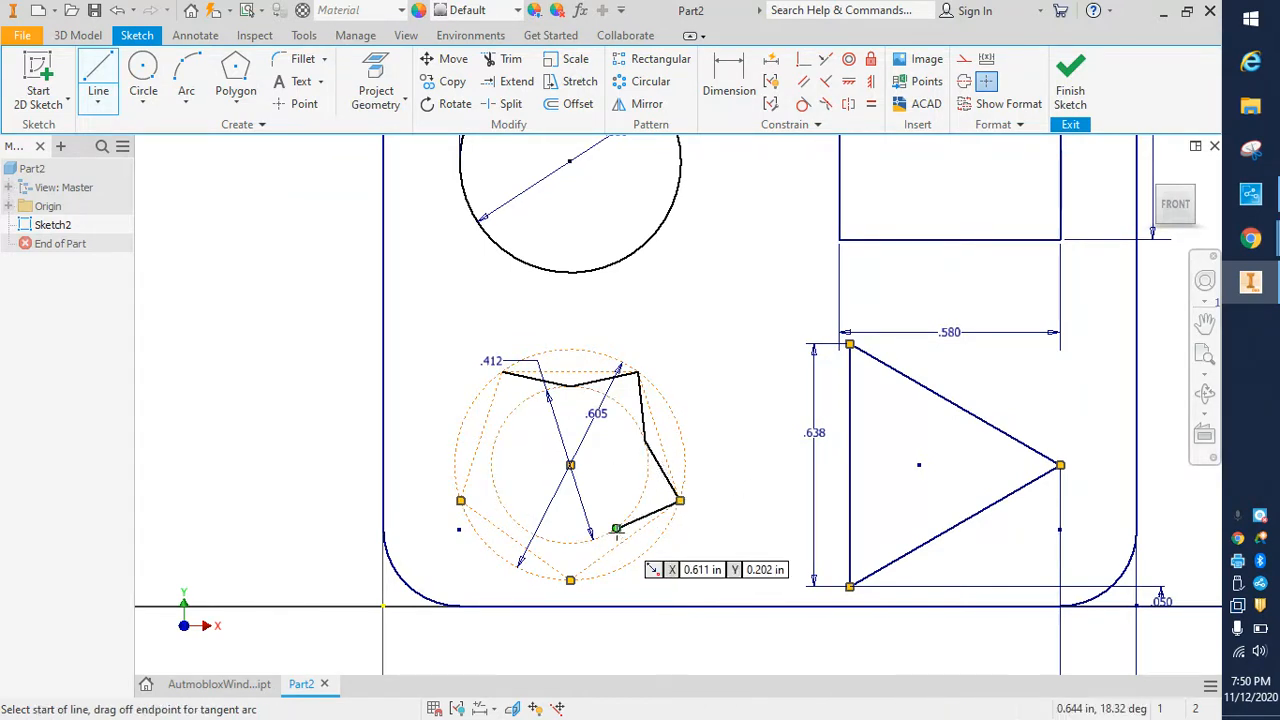
{"action": "left_click", "coordinate": [616, 529]}
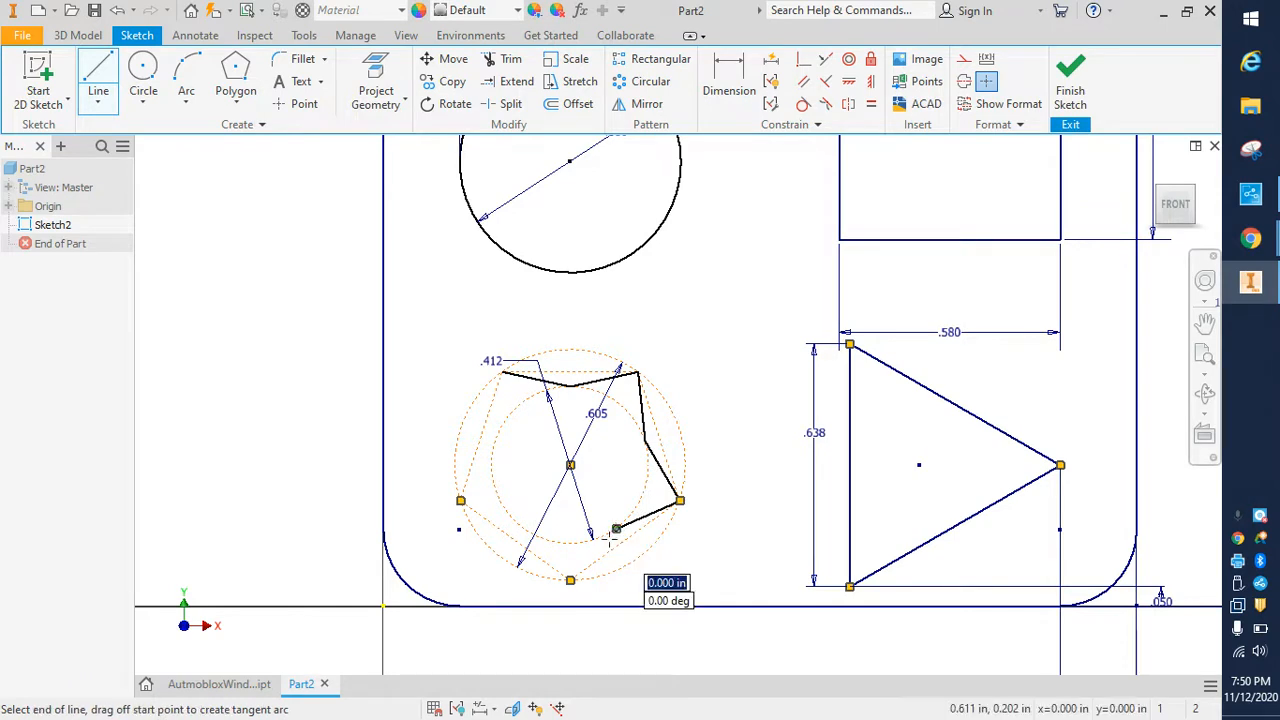
{"action": "left_click", "coordinate": [570, 580]}
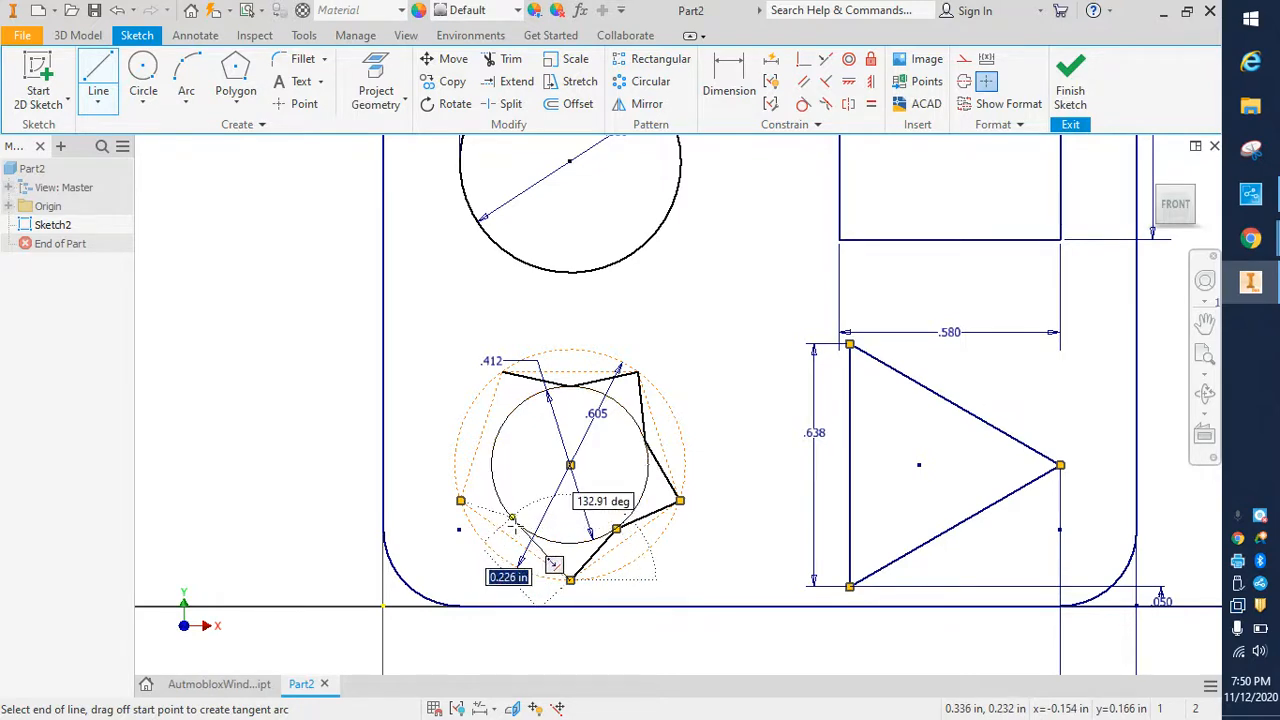
Step: Sketch two star lines from the pentagon's bottom vertex through the inner circle, level with the lower-right inner point, to the lower-left vertex
{"action": "scroll", "coordinate": [512, 520], "scroll_direction": "down", "scroll_amount": 3}
{"action": "scroll", "coordinate": [515, 524], "scroll_direction": "up", "scroll_amount": 4}
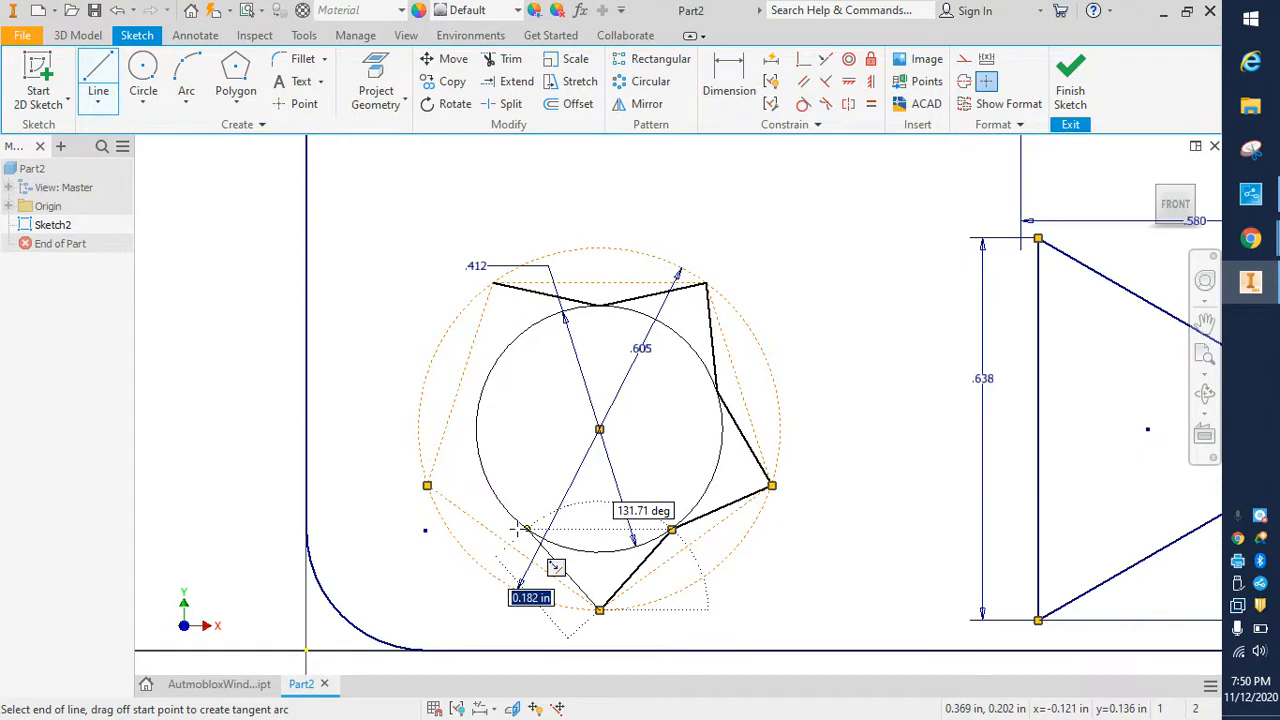
{"action": "left_click", "coordinate": [522, 529]}
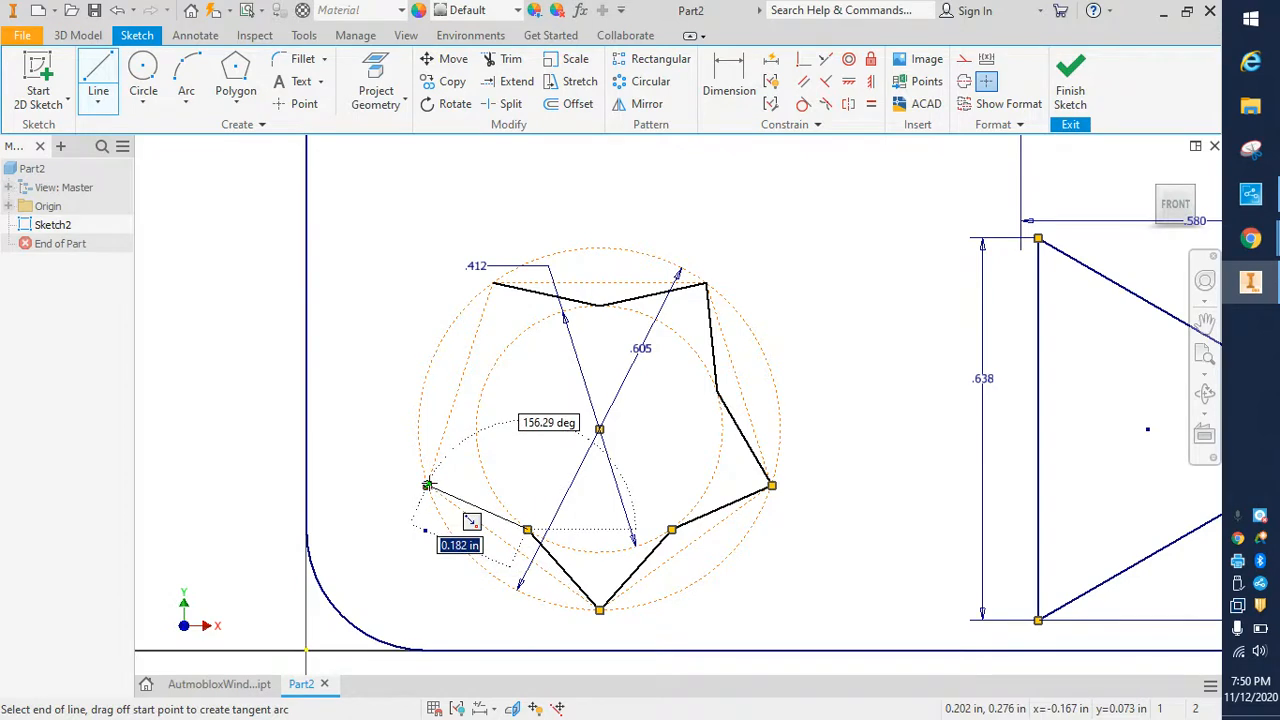
{"action": "left_click", "coordinate": [428, 485]}
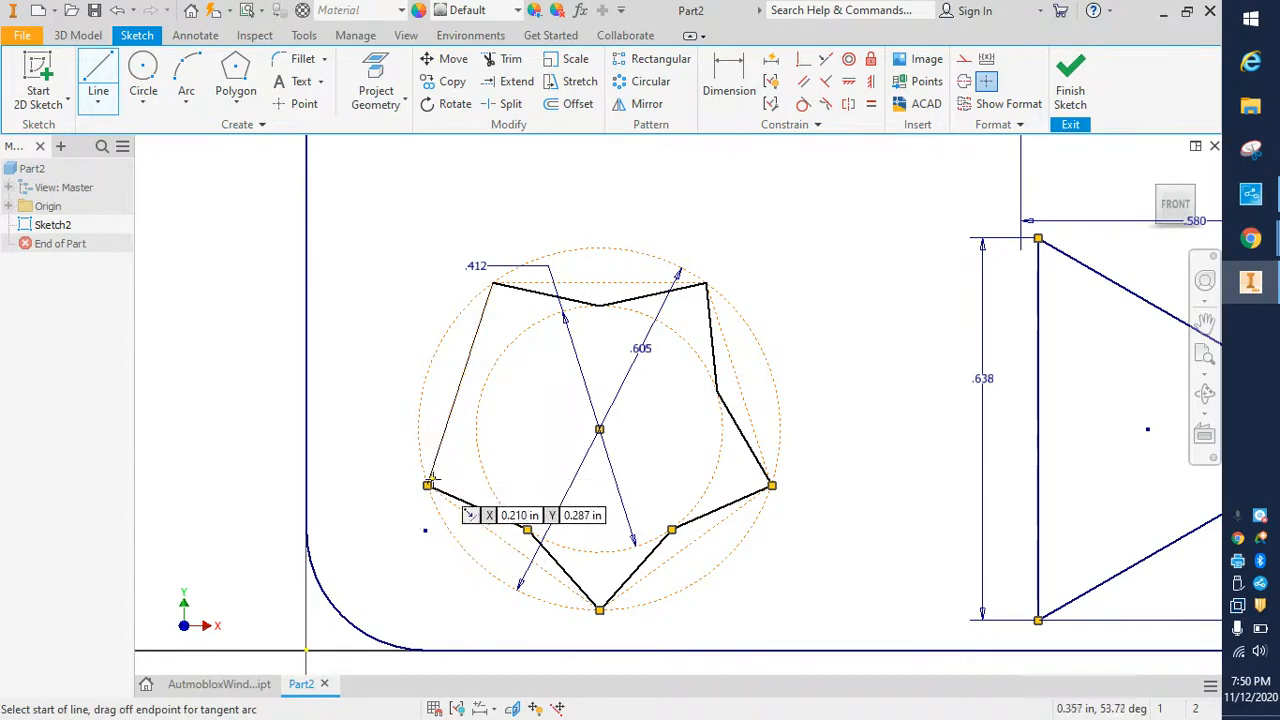
Step: Close the star with two lines from the lower-left vertex through a point on the inner circle to the upper-left vertex
{"action": "left_click", "coordinate": [428, 485]}
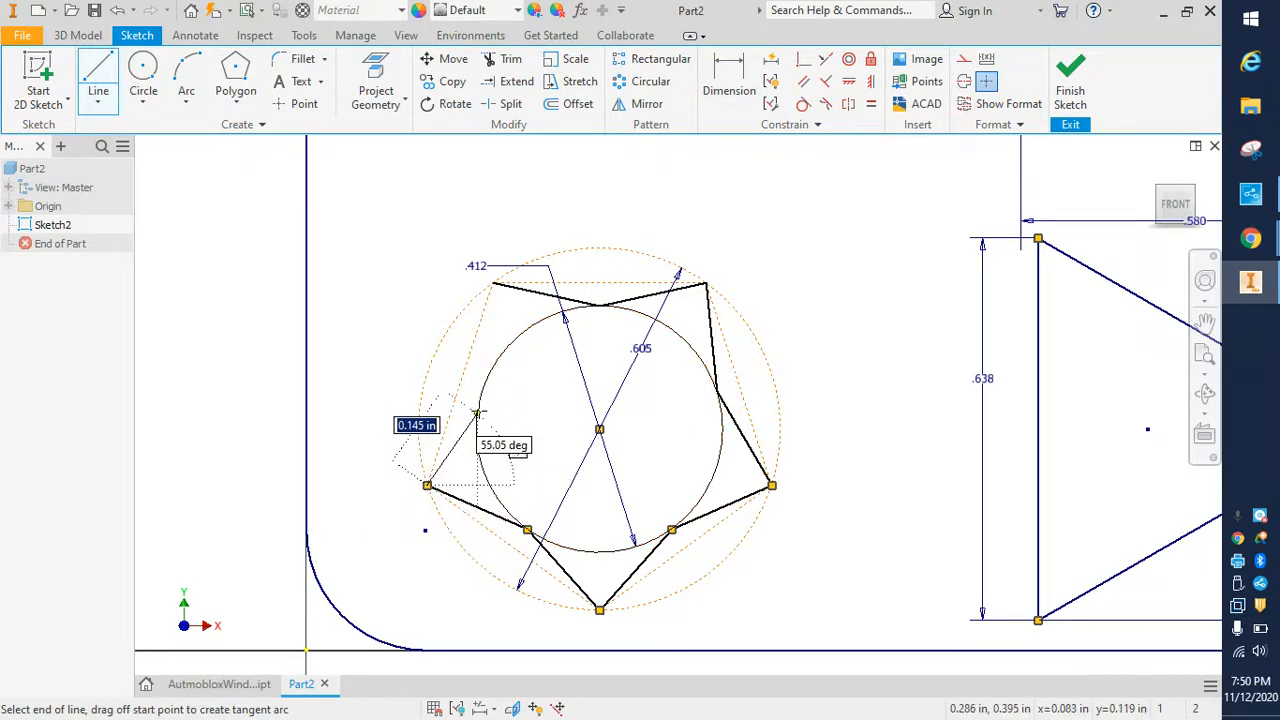
{"action": "left_click", "coordinate": [482, 390]}
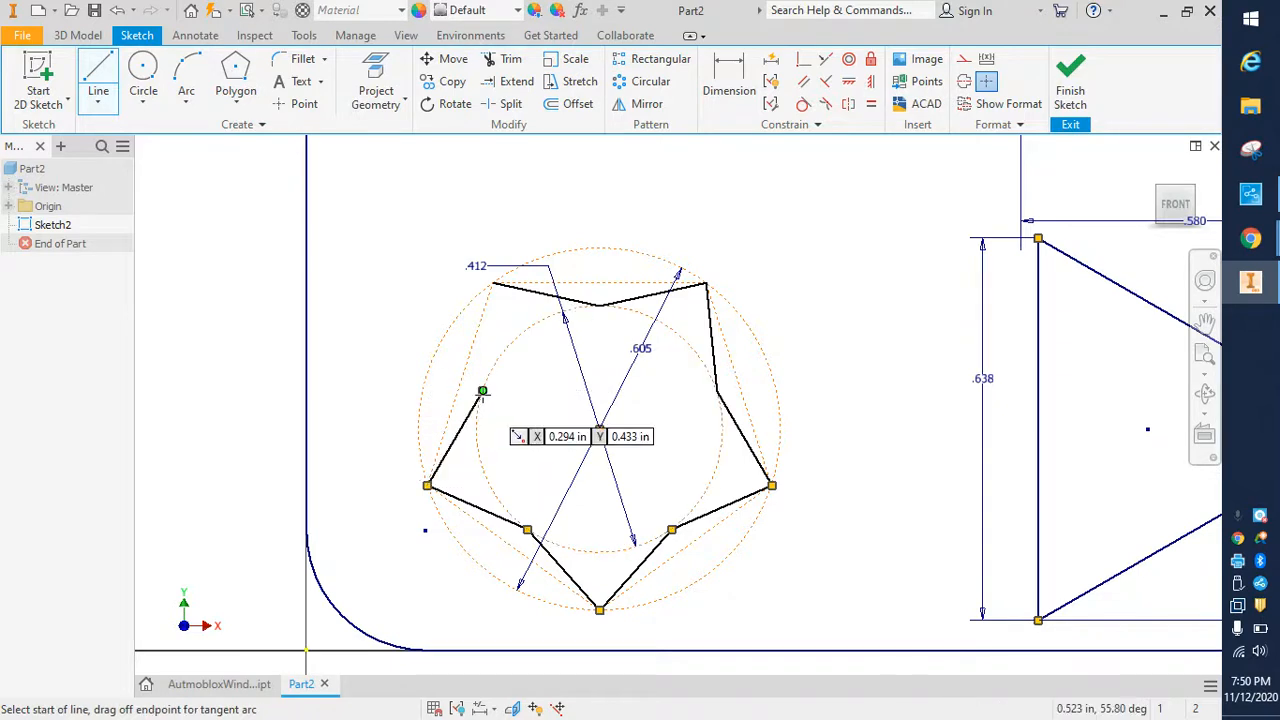
{"action": "left_click", "coordinate": [493, 283]}
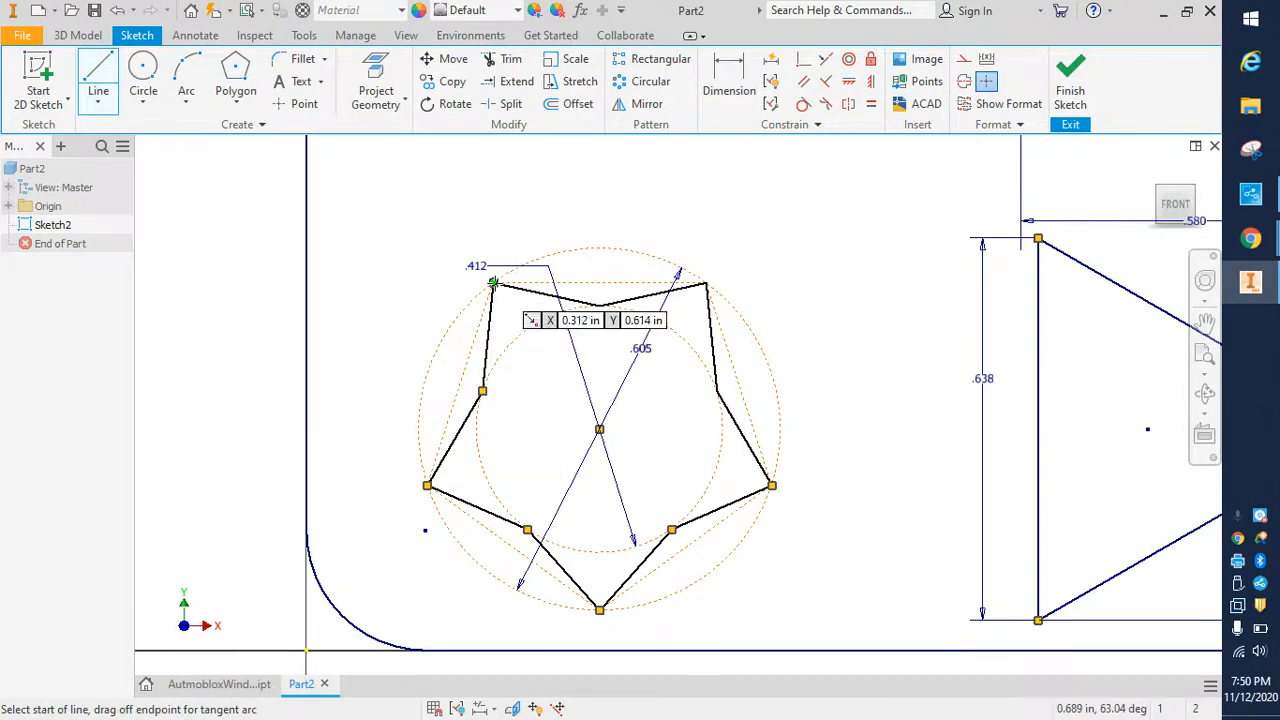
{"action": "right_click", "coordinate": [600, 228]}
{"action": "left_click", "coordinate": [675, 227]}
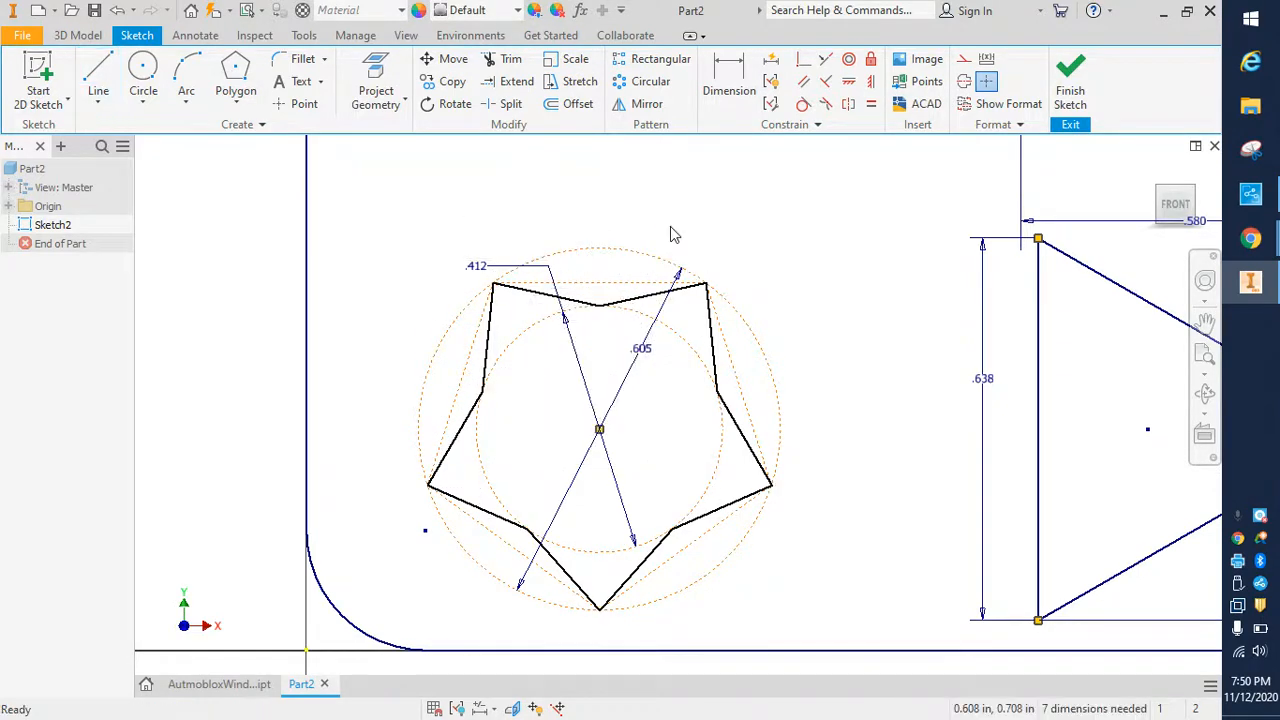
Step: Make the two star lines meeting at the right vertex equal, and try to equate the two meeting at the lower-right inner point
{"action": "left_click", "coordinate": [871, 106]}
{"action": "left_click", "coordinate": [752, 457]}
{"action": "left_click", "coordinate": [735, 507]}
{"action": "left_click", "coordinate": [735, 510]}
{"action": "left_click", "coordinate": [651, 565]}
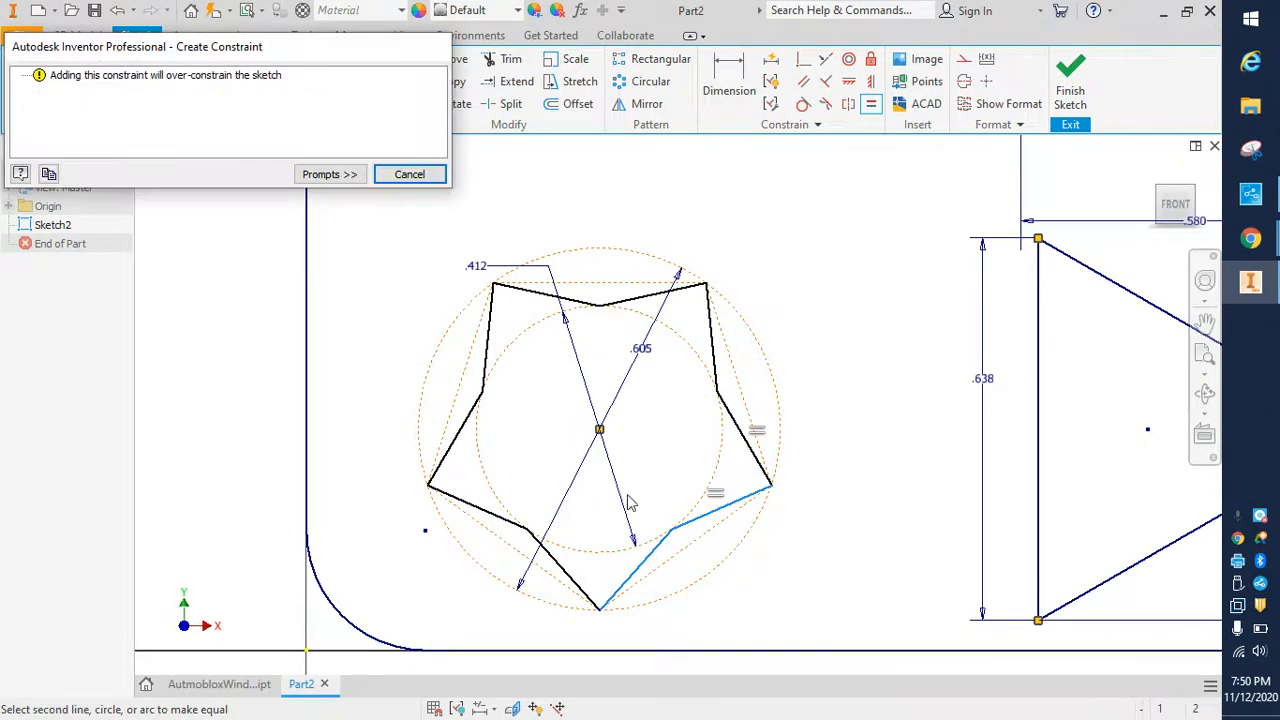
{"action": "left_click", "coordinate": [411, 178]}
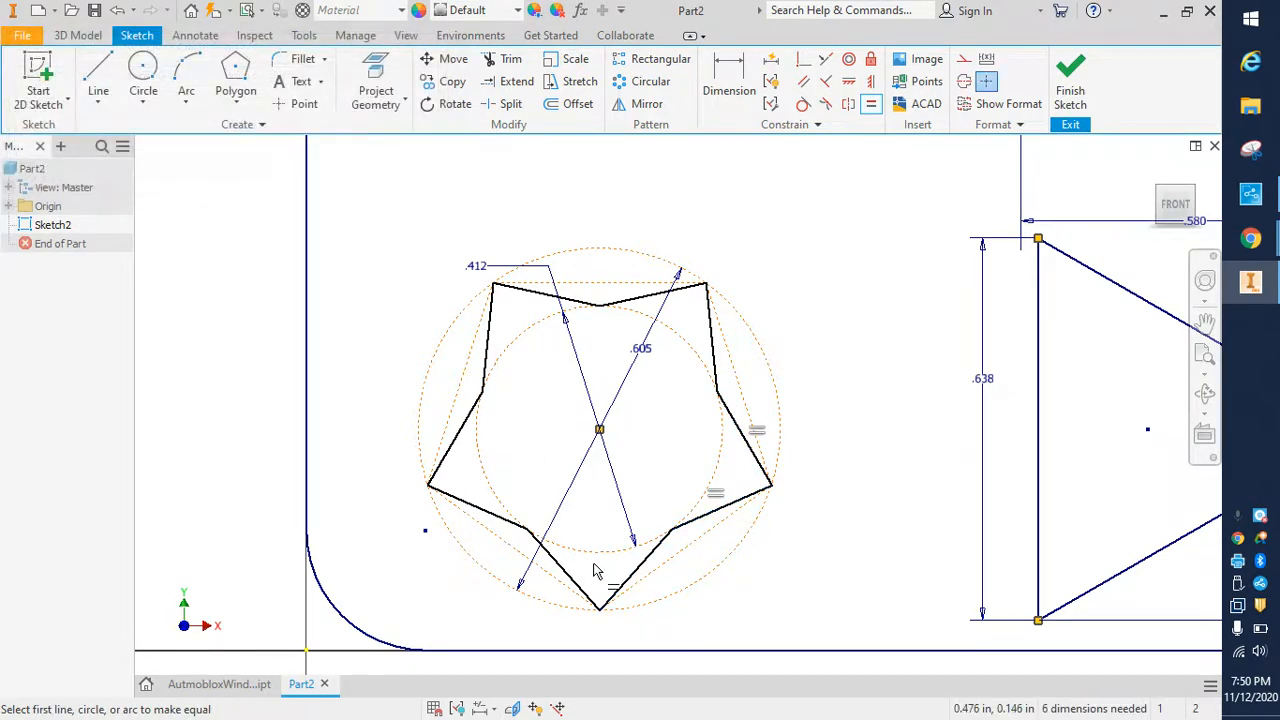
Step: Make the two star lines meeting at the bottom vertex equal, and try to equate the two meeting at the lower-left inner point
{"action": "left_click", "coordinate": [619, 587]}
{"action": "left_click", "coordinate": [577, 584]}
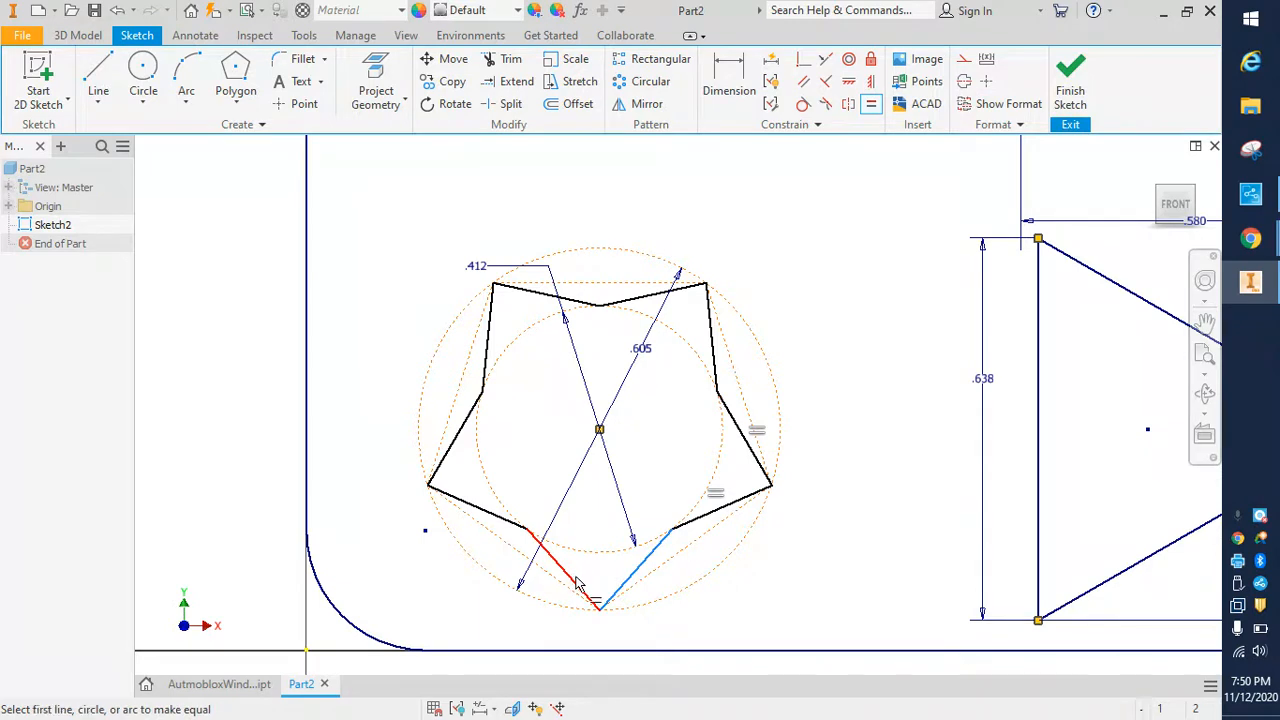
{"action": "left_click", "coordinate": [572, 577]}
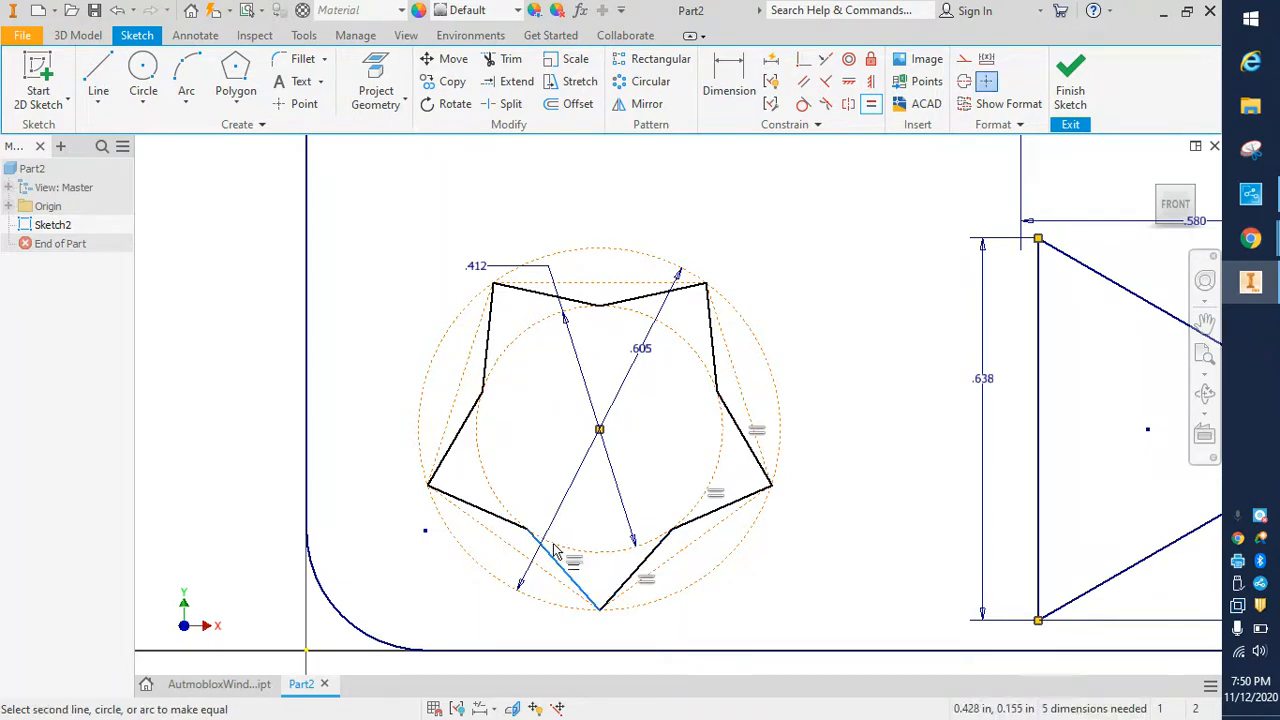
{"action": "left_click", "coordinate": [489, 516]}
{"action": "left_click", "coordinate": [414, 178]}
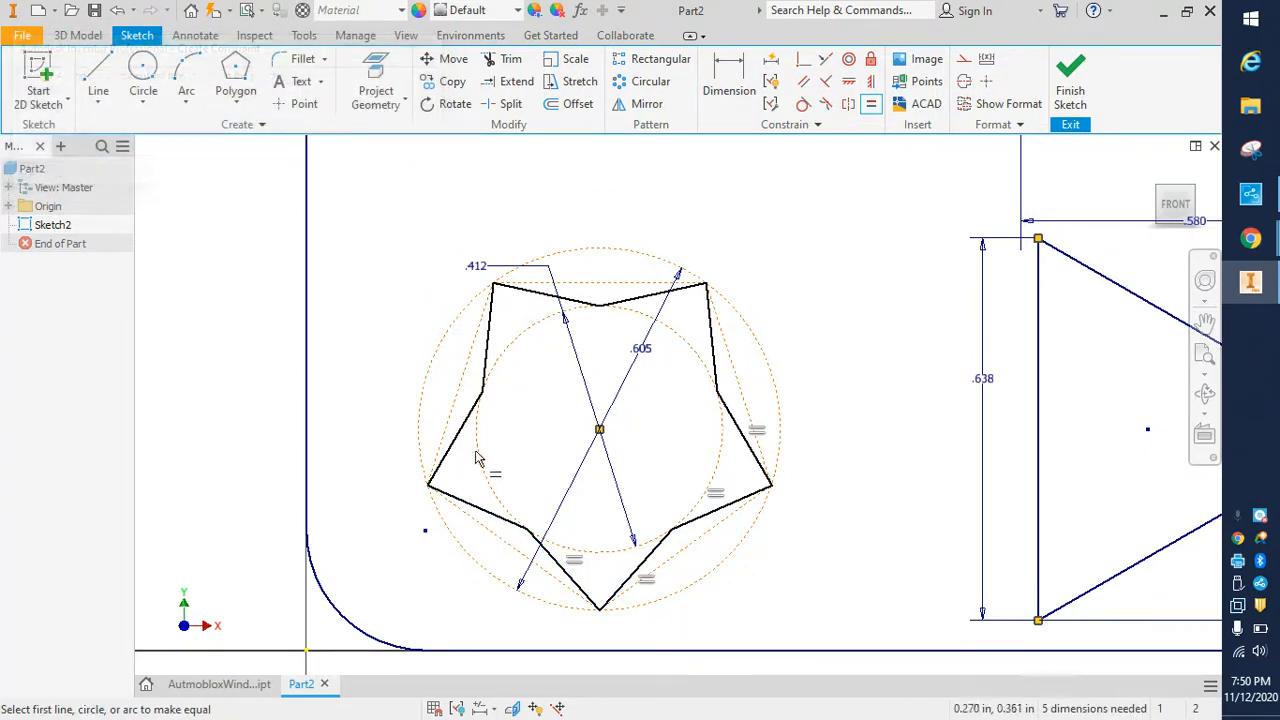
Step: Make the two star lines meeting at the lower-left vertex equal, and try to equate the two meeting at the upper-left inner point
{"action": "left_click", "coordinate": [468, 504]}
{"action": "left_click", "coordinate": [466, 424]}
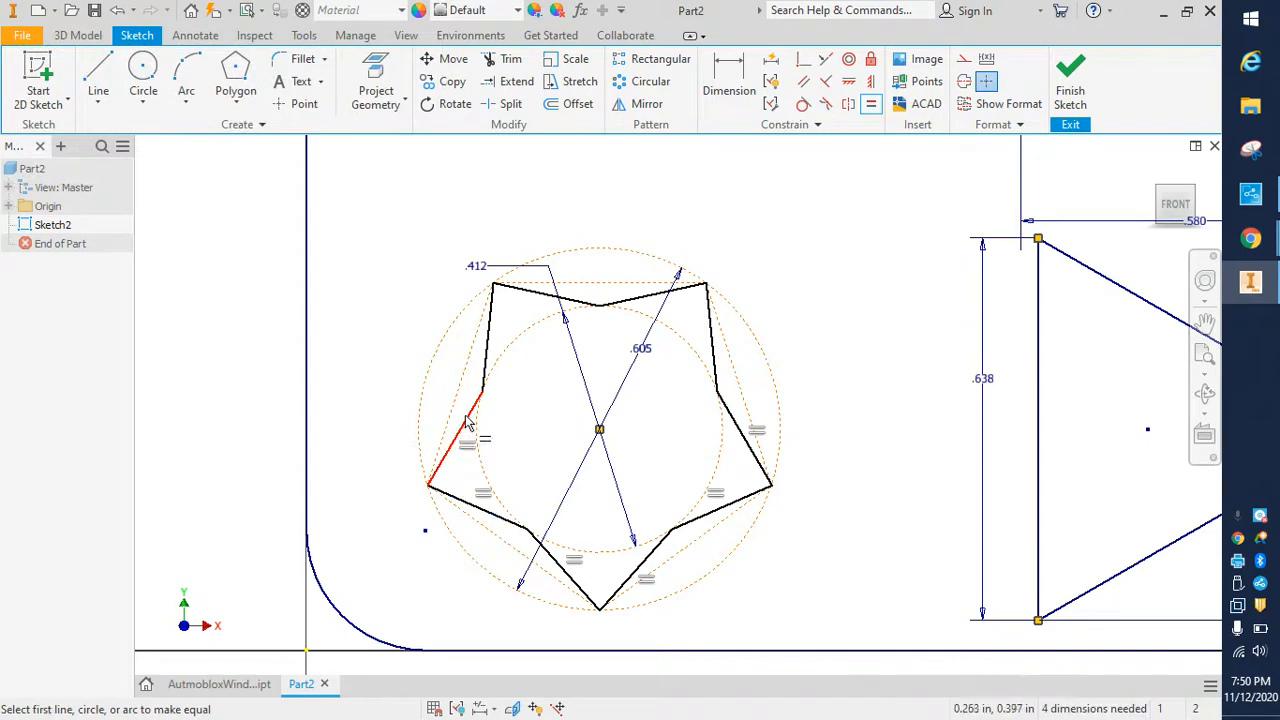
{"action": "left_click", "coordinate": [463, 435]}
{"action": "left_click", "coordinate": [489, 348]}
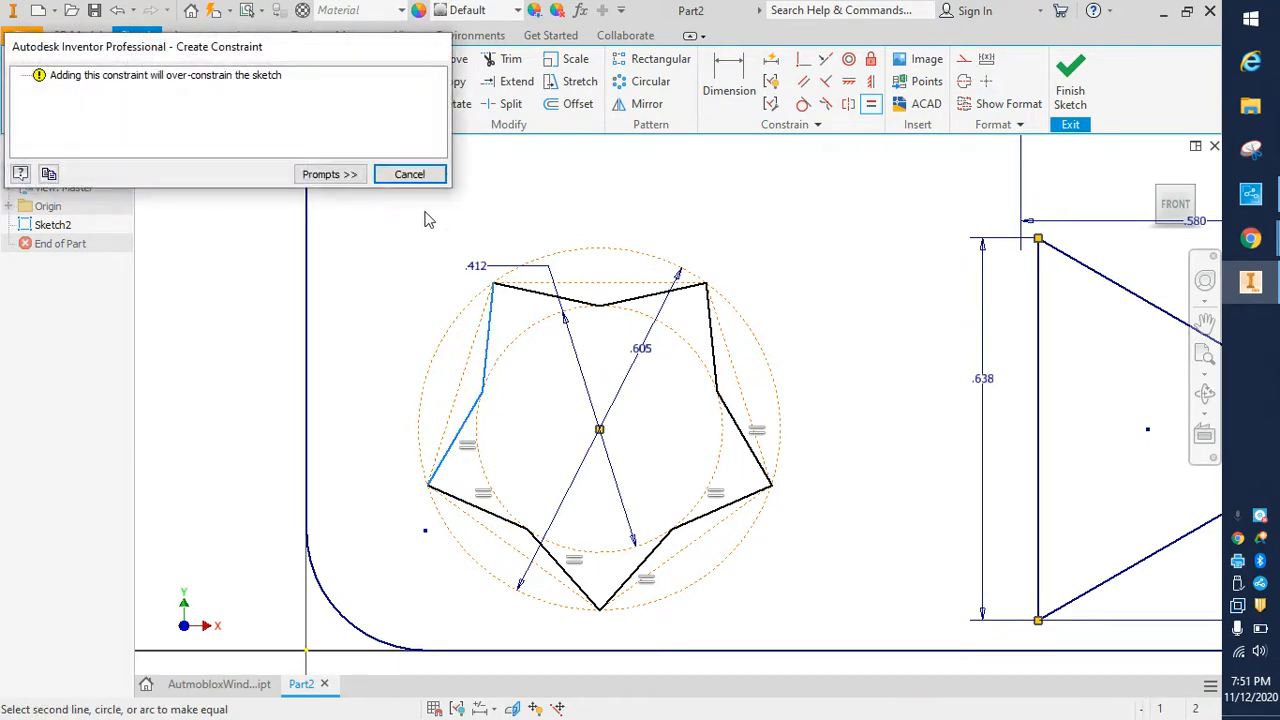
{"action": "left_click", "coordinate": [410, 175]}
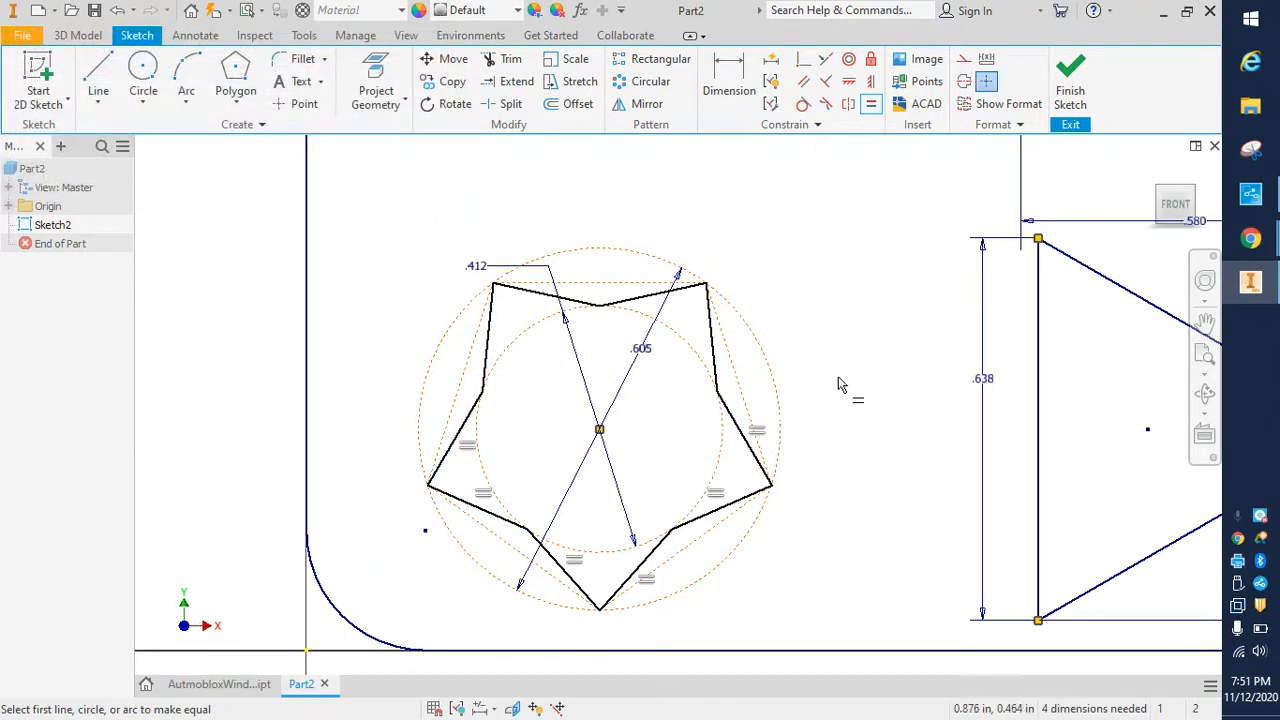
Step: Extrude the rounded outline profile 0.3 in, leaving the circle, square, triangle and star open
{"action": "scroll", "coordinate": [840, 385], "scroll_direction": "up", "scroll_amount": 3}
{"action": "scroll", "coordinate": [840, 382], "scroll_direction": "down", "scroll_amount": 6}
{"action": "middle_click_drag", "start_coordinate": [800, 400], "coordinate": [652, 440]}
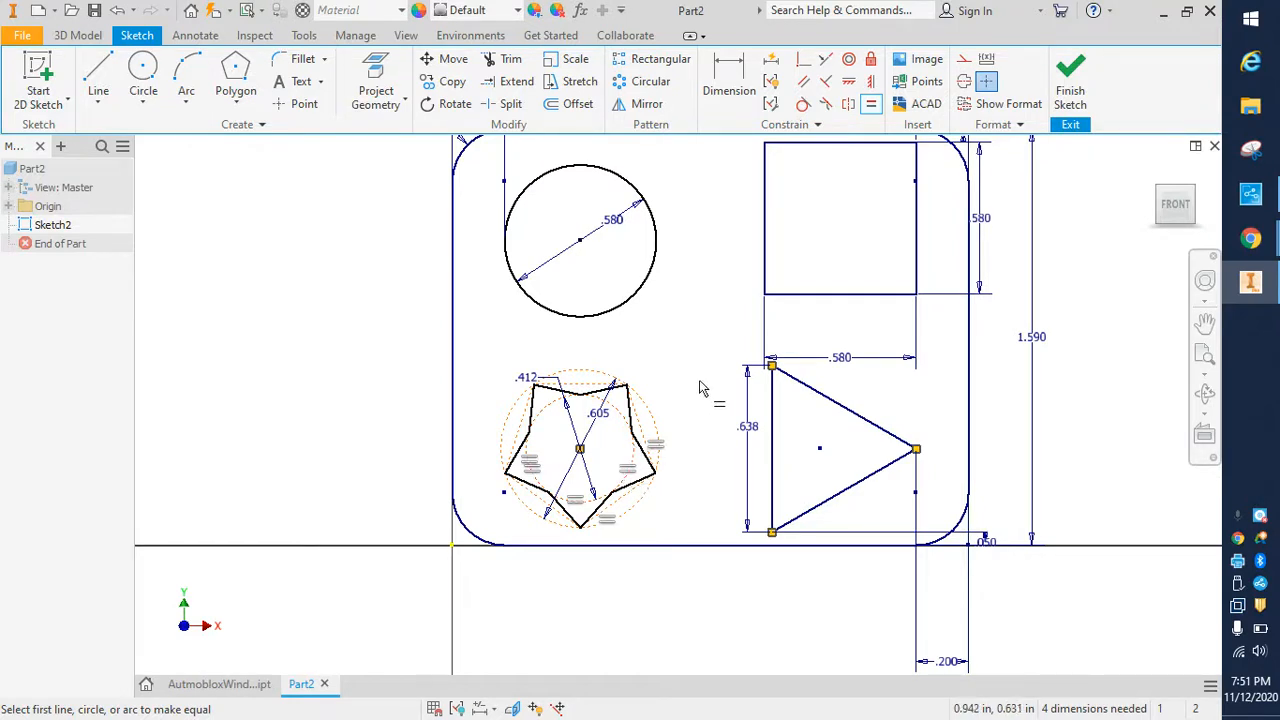
{"action": "scroll", "coordinate": [700, 388], "scroll_direction": "down", "scroll_amount": 4}
{"action": "middle_click_drag", "start_coordinate": [716, 350], "coordinate": [687, 383], "text": "shift"}
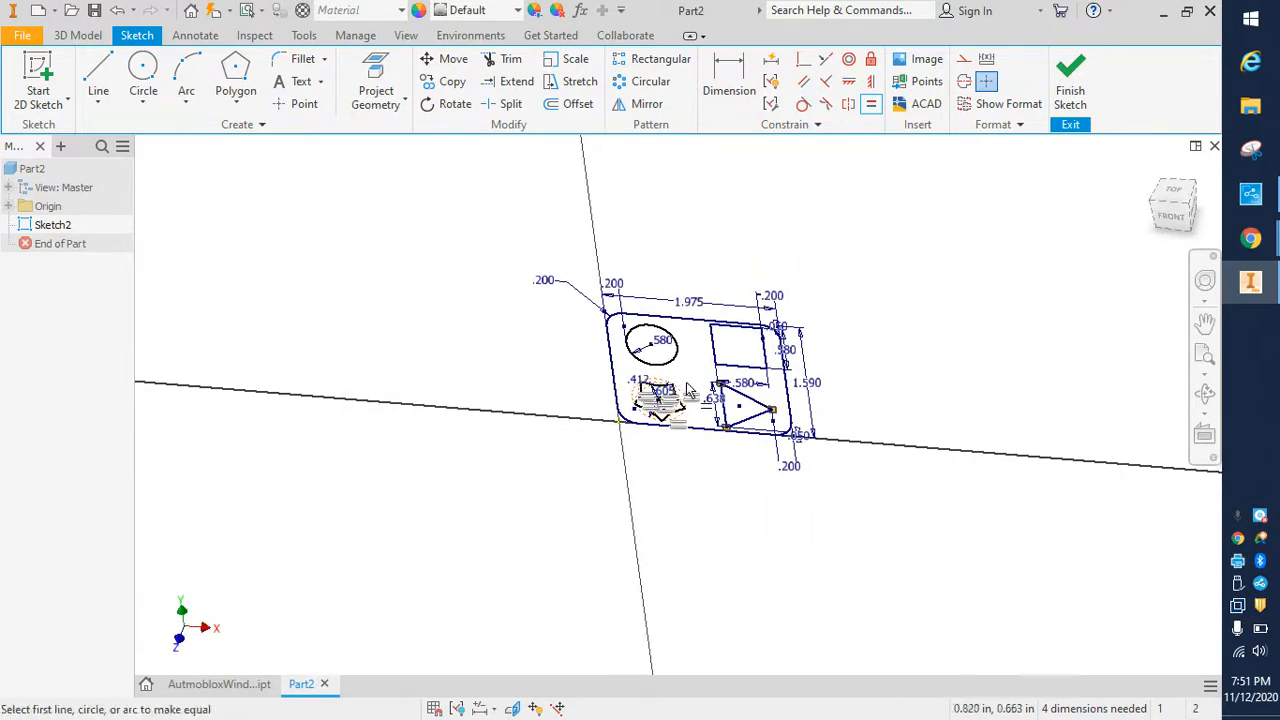
{"action": "key", "text": "e"}
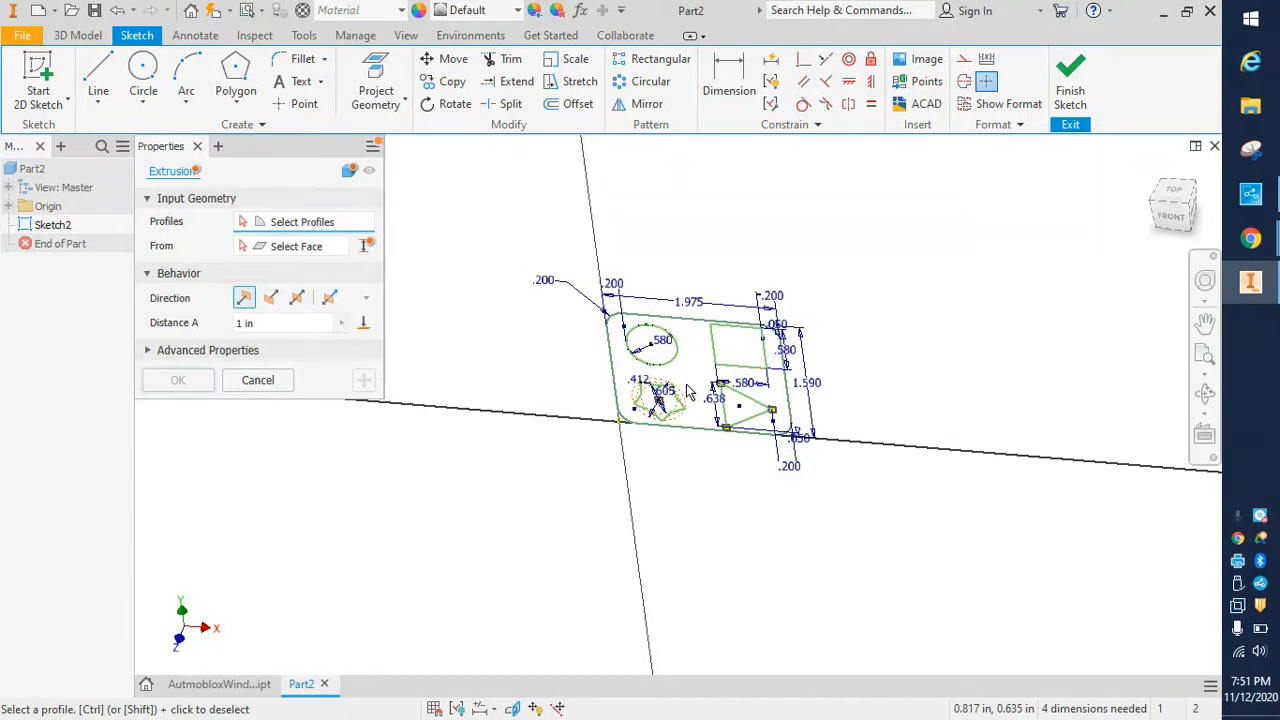
{"action": "key", "text": "BackSpace"}
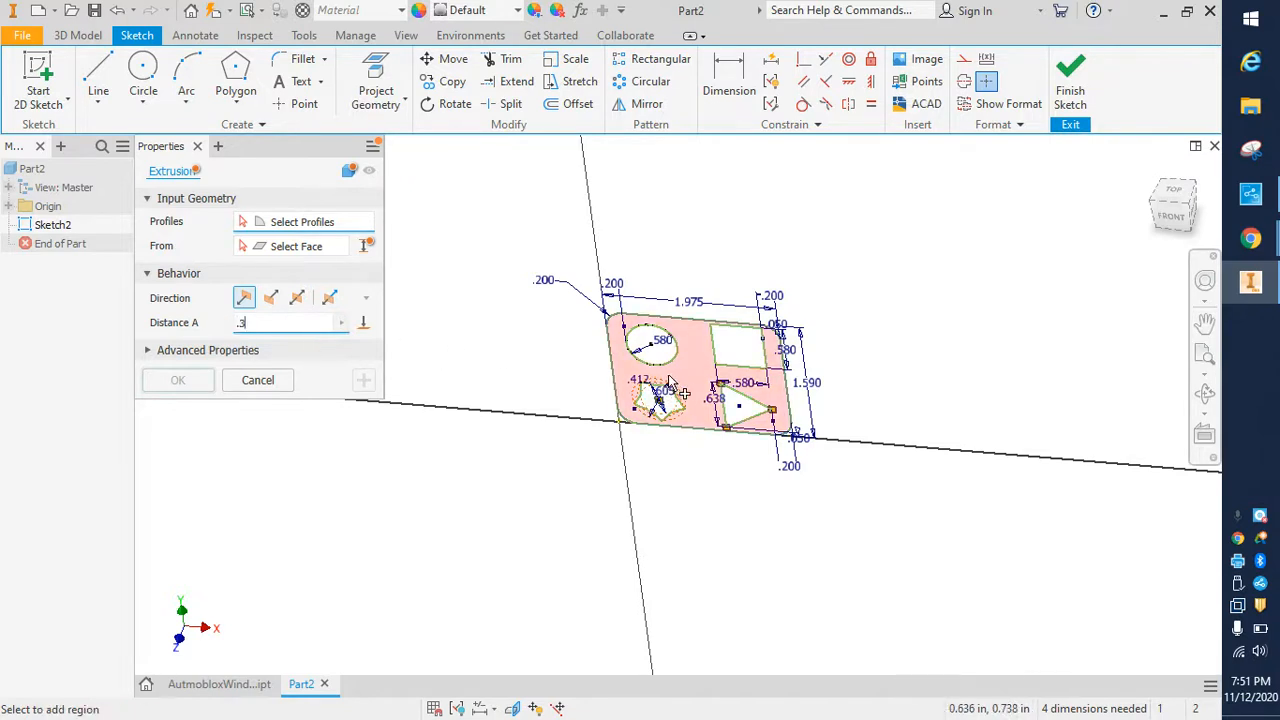
{"action": "left_click", "coordinate": [686, 374]}
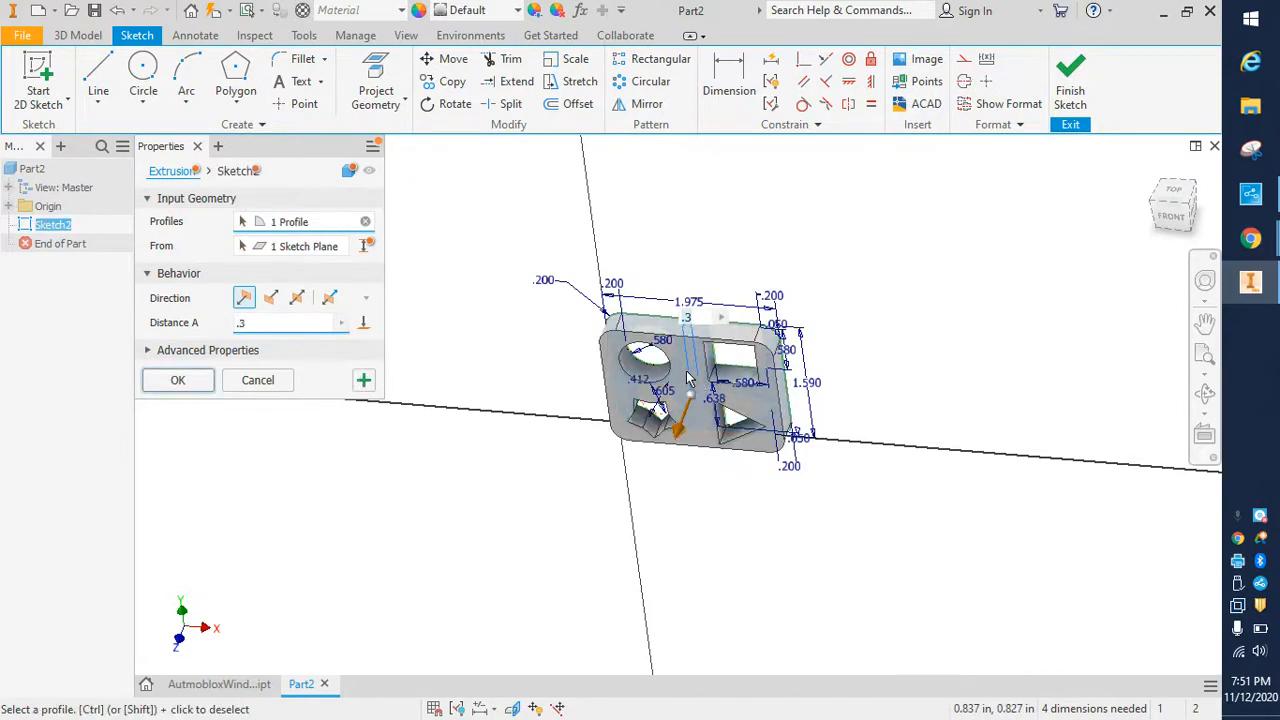
{"action": "left_click", "coordinate": [177, 380]}
Step: Shell the base to a thickness of 0.01 in, removing the front face around the four openings
{"action": "middle_click_drag", "start_coordinate": [588, 470], "coordinate": [546, 441], "text": "shift"}
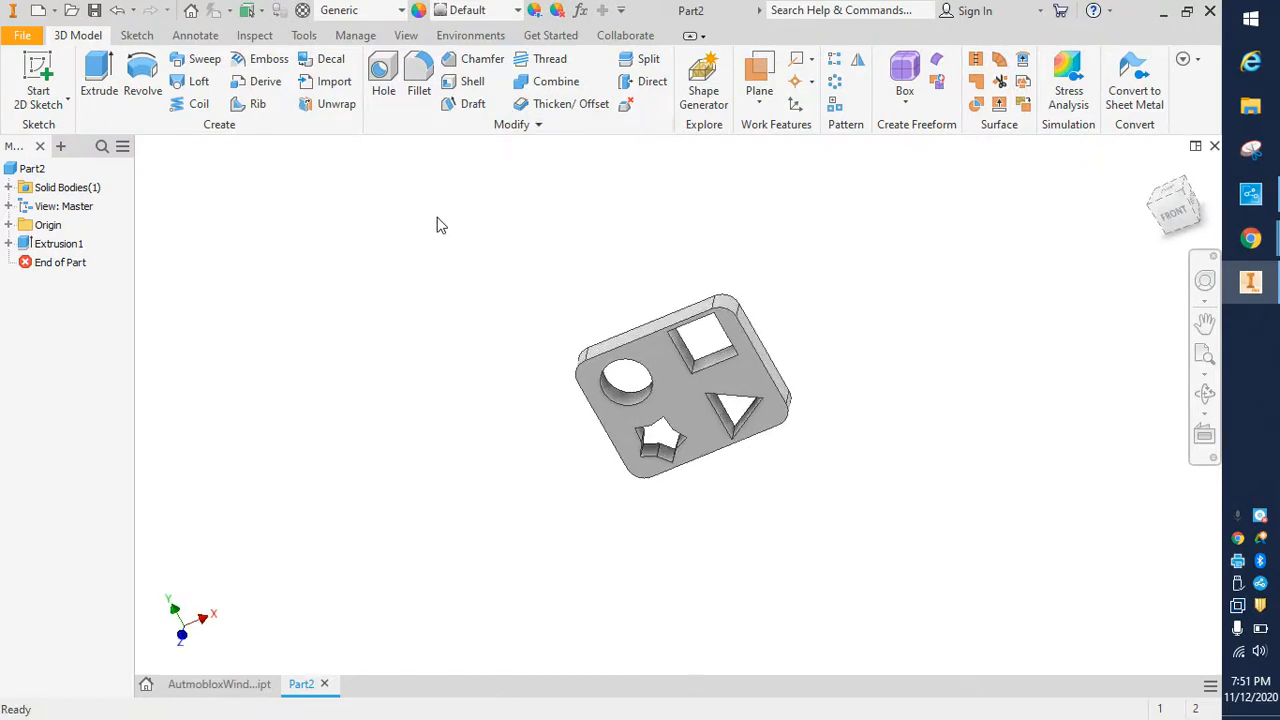
{"action": "left_click", "coordinate": [454, 81]}
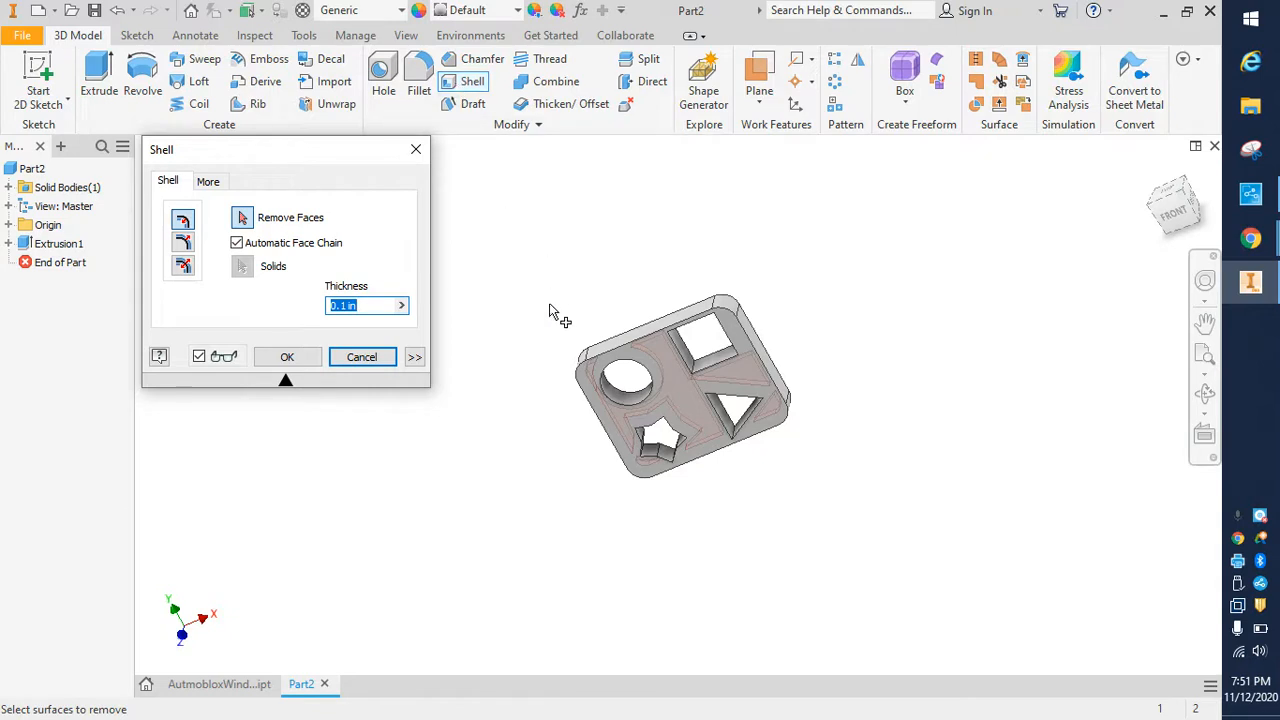
{"action": "left_click", "coordinate": [667, 372]}
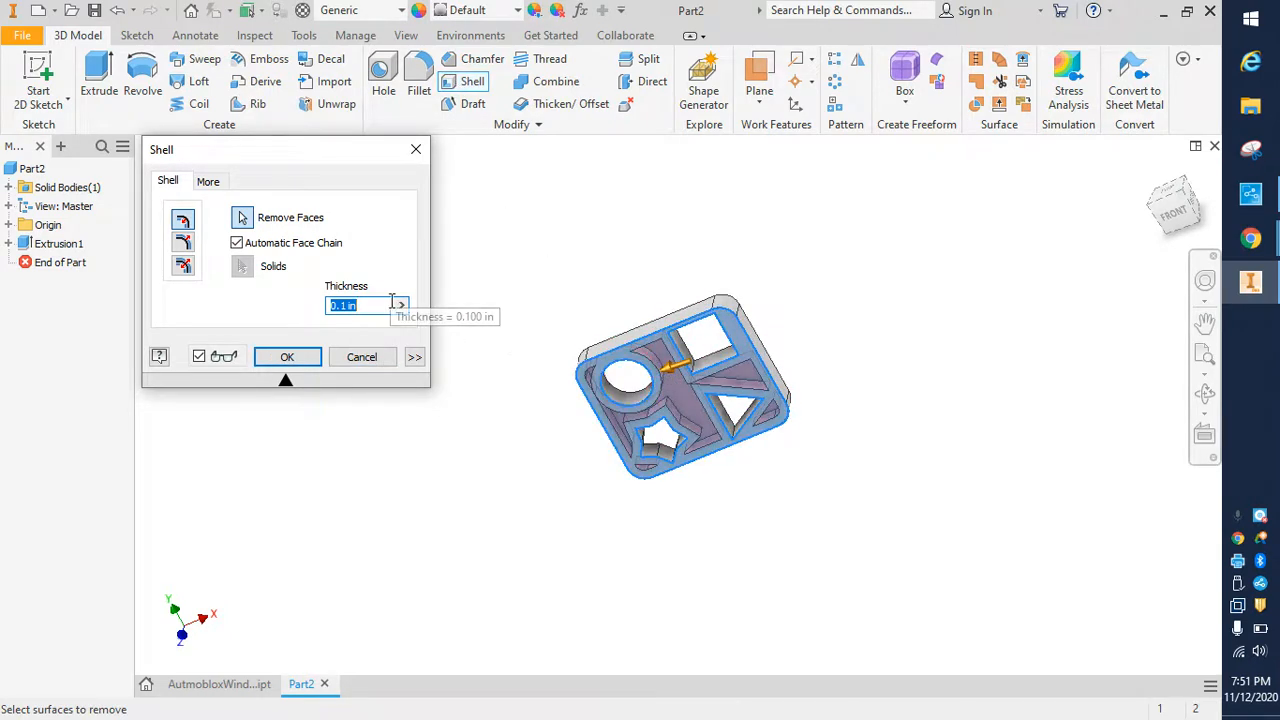
{"action": "type", "text": ".01"}
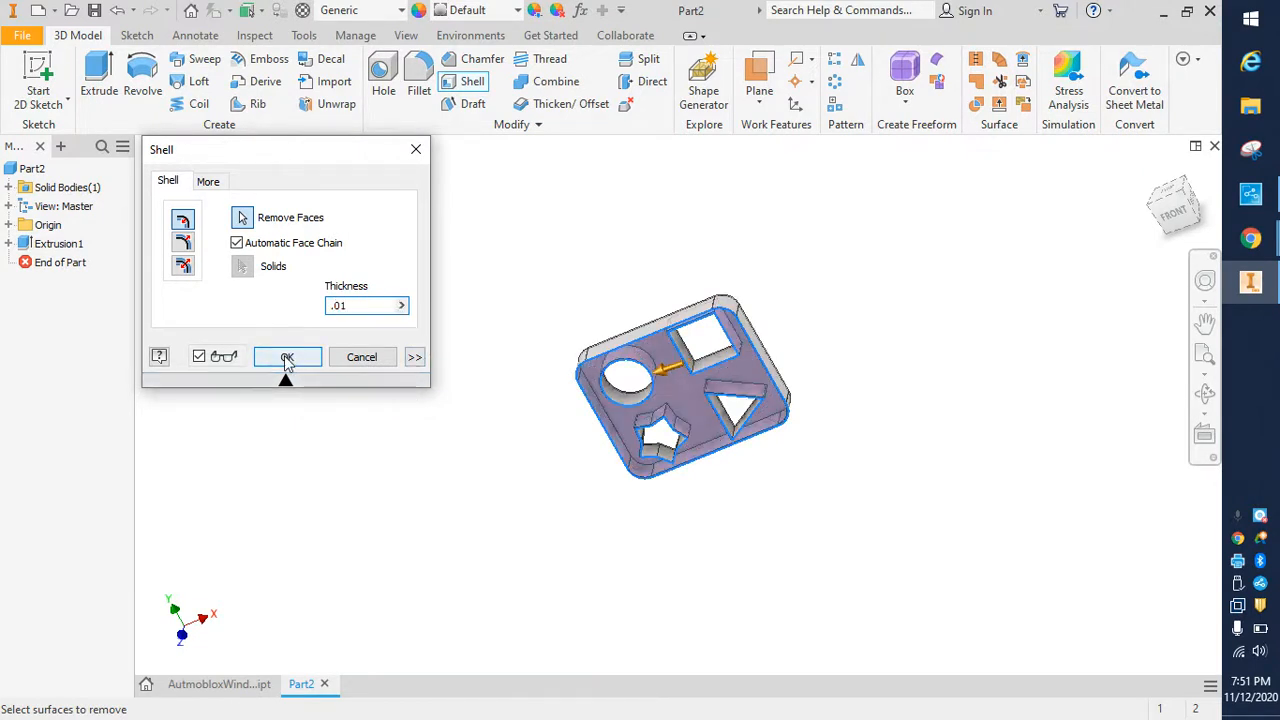
{"action": "left_click", "coordinate": [287, 360]}
Step: Assign the ABS Plastic material to the part
{"action": "middle_click_drag", "start_coordinate": [520, 477], "coordinate": [526, 520], "text": "shift"}
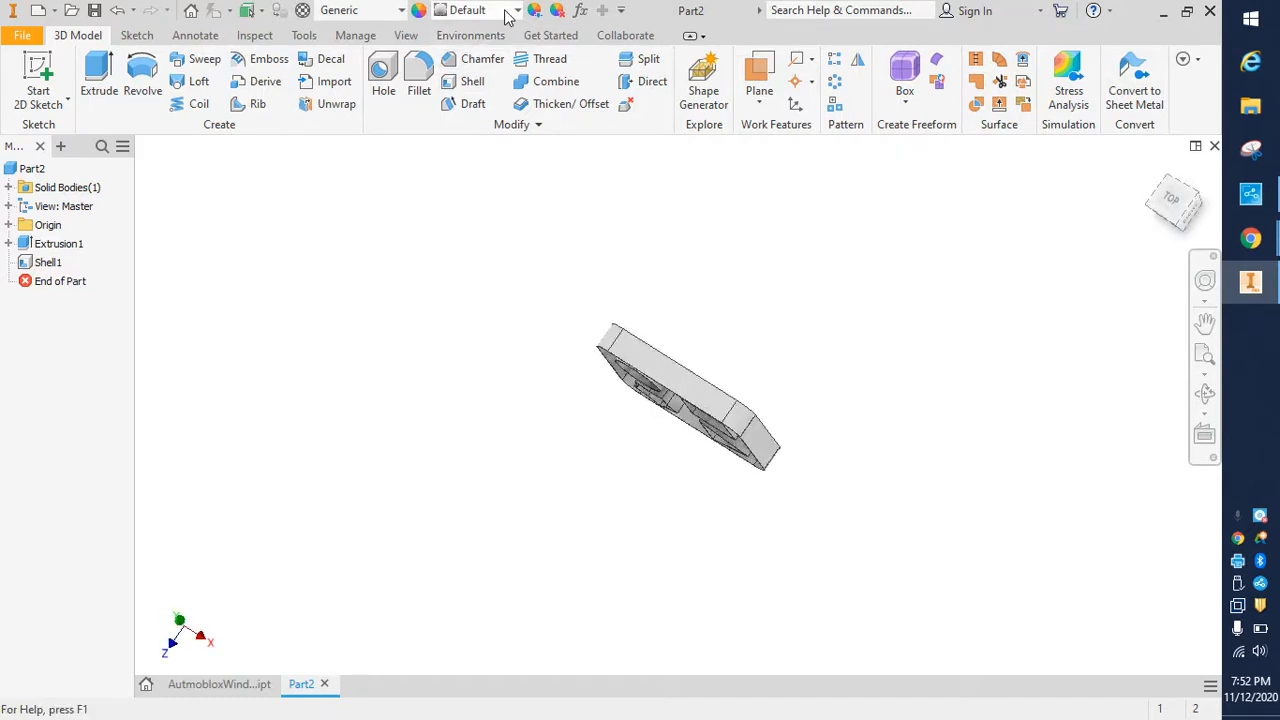
{"action": "left_click", "coordinate": [399, 11]}
{"action": "scroll", "coordinate": [371, 251], "scroll_direction": "up", "scroll_amount": 5}
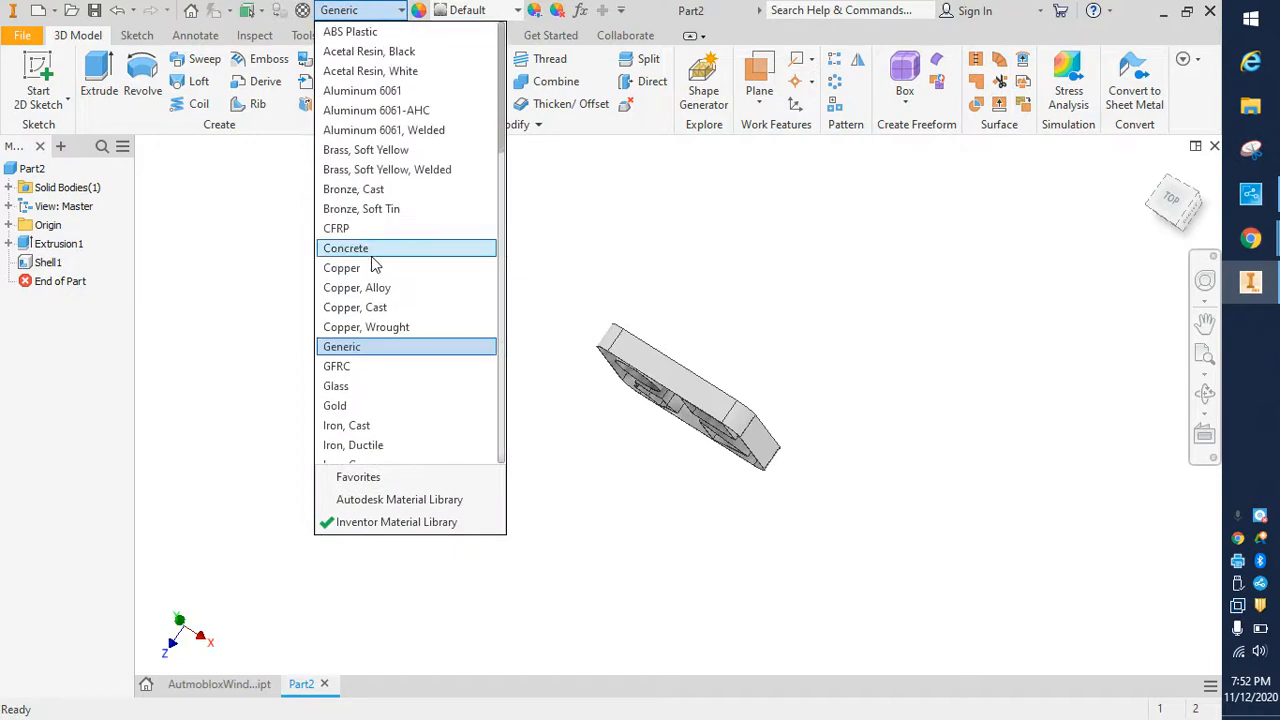
{"action": "left_click", "coordinate": [366, 33]}
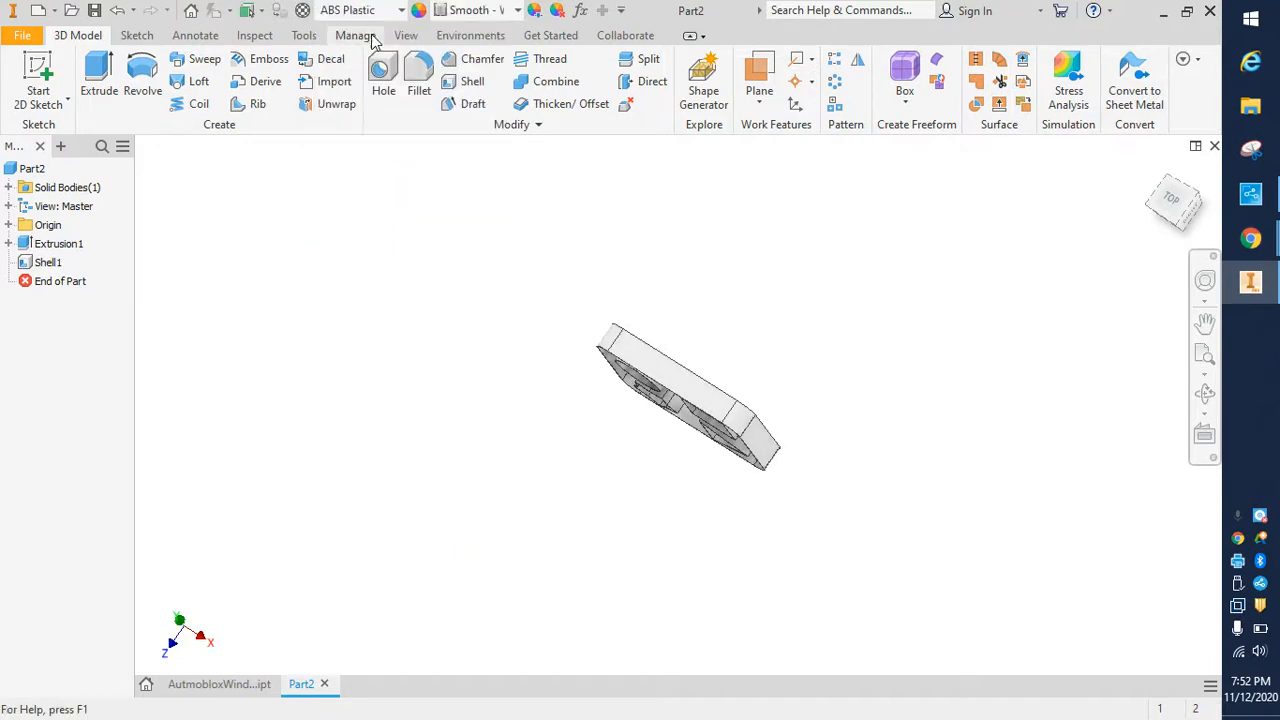
Step: Apply the Dark Green appearance to the part and show it in the home view
{"action": "left_click", "coordinate": [519, 12]}
{"action": "scroll", "coordinate": [534, 323], "scroll_direction": "up", "scroll_amount": 8}
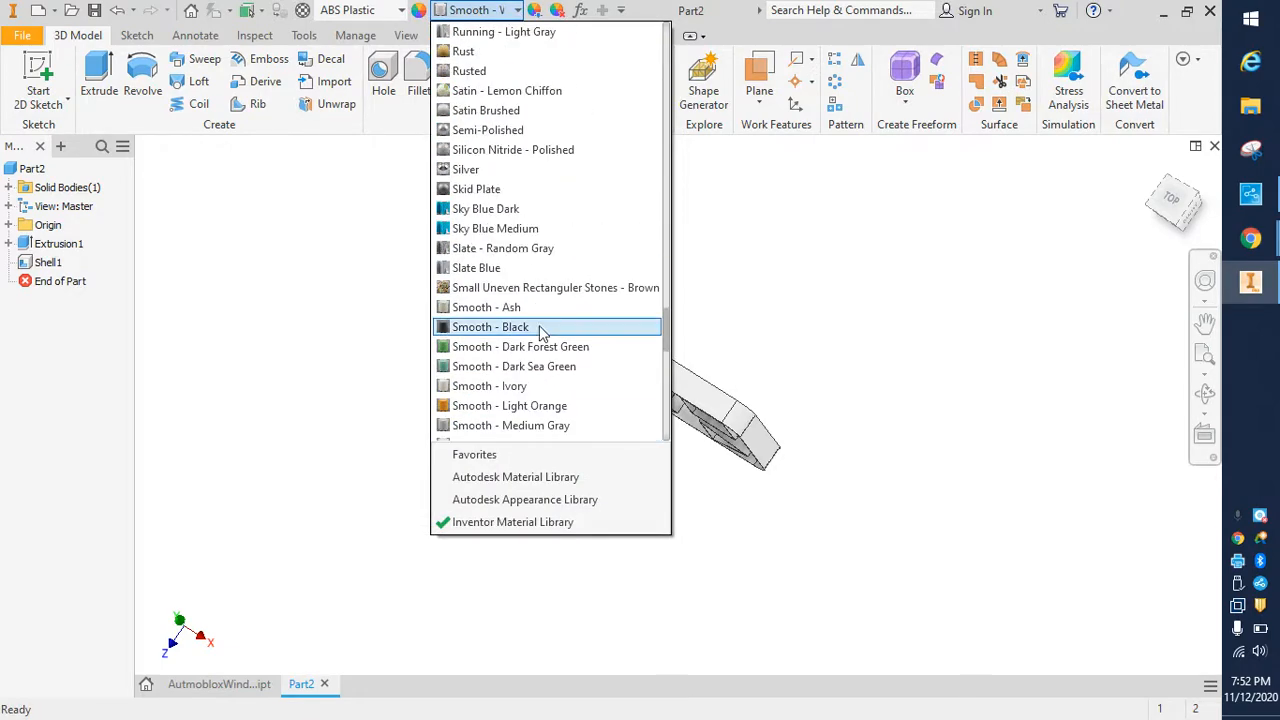
{"action": "scroll", "coordinate": [531, 340], "scroll_direction": "up", "scroll_amount": 10}
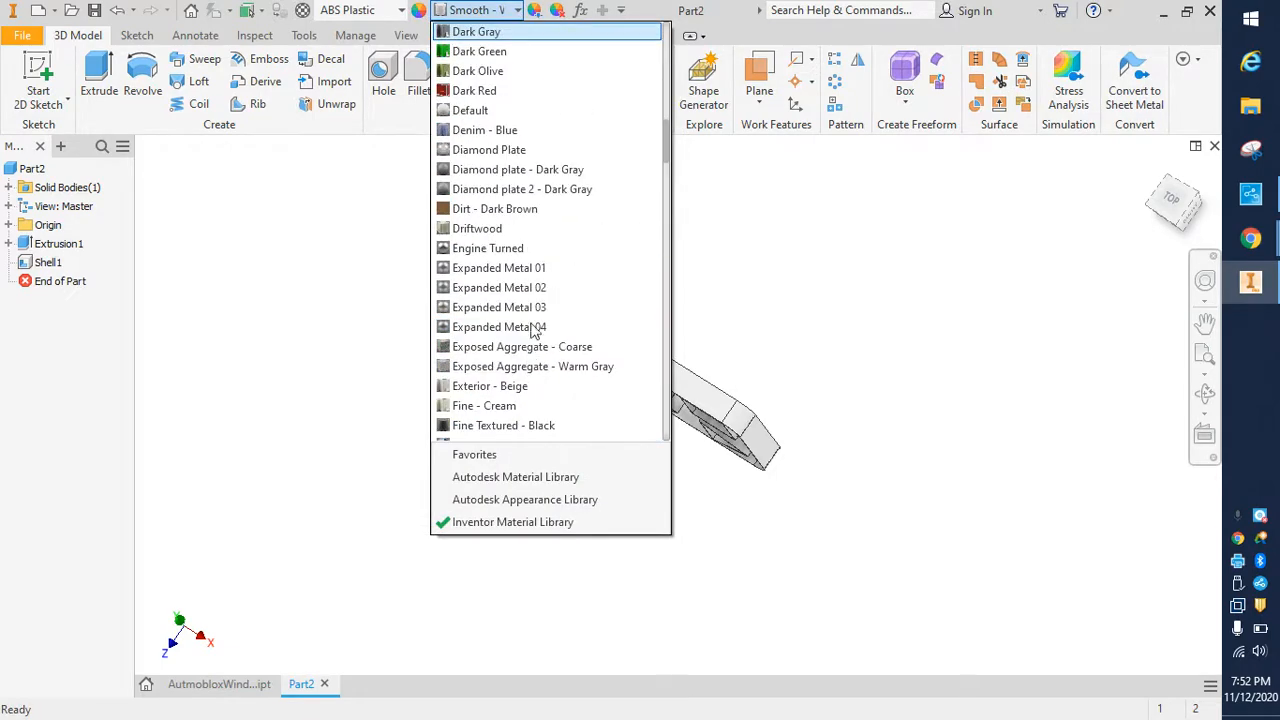
{"action": "left_click", "coordinate": [499, 50]}
{"action": "middle_click_drag", "start_coordinate": [706, 349], "coordinate": [783, 355], "text": "shift"}
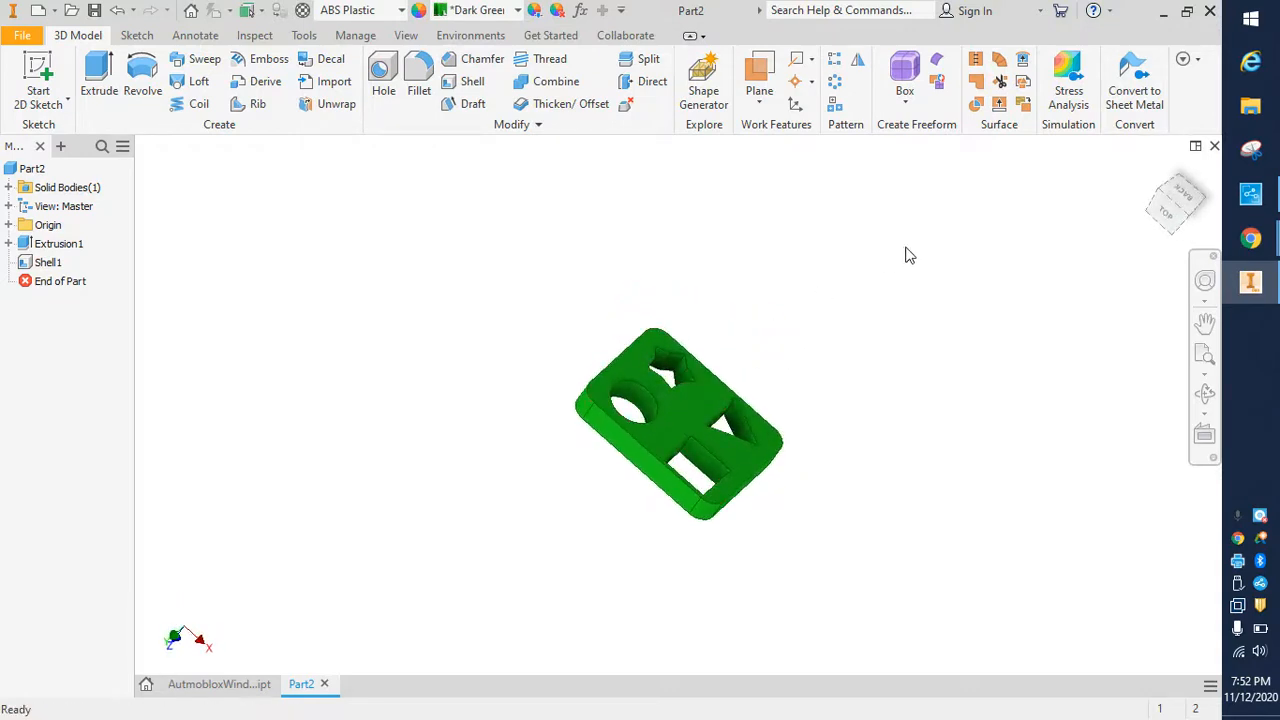
{"action": "left_click", "coordinate": [1152, 170]}
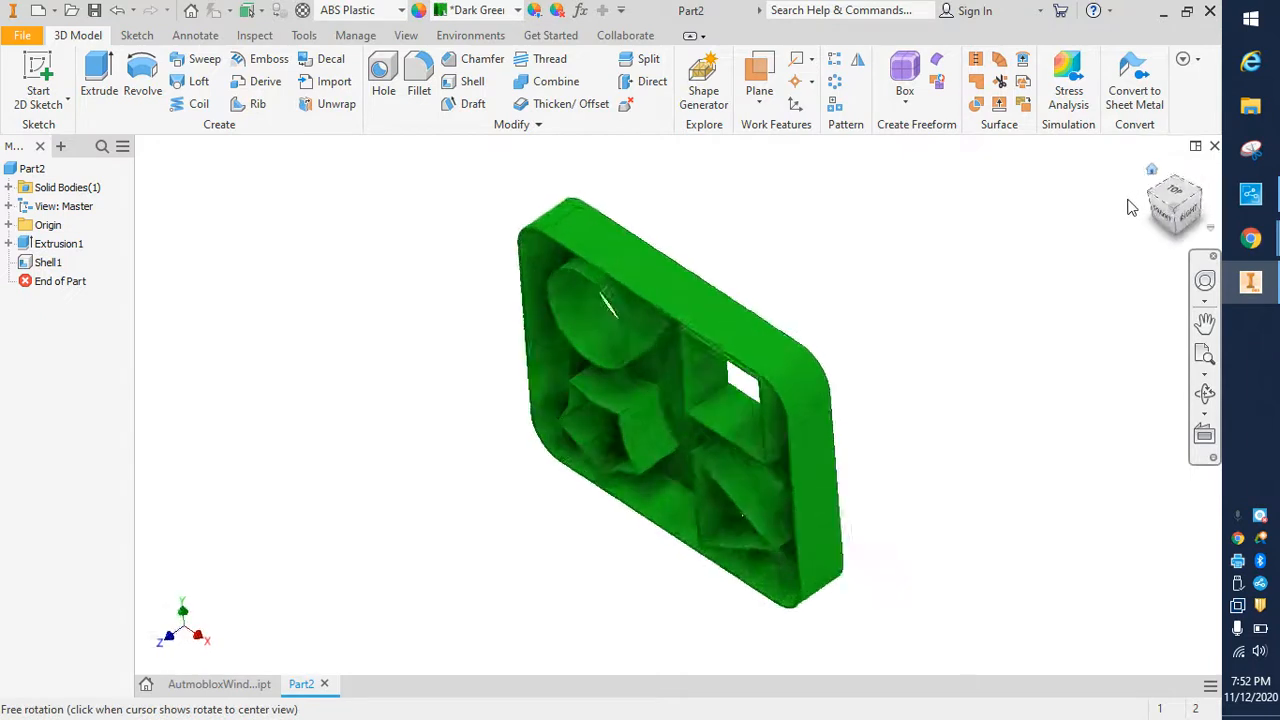